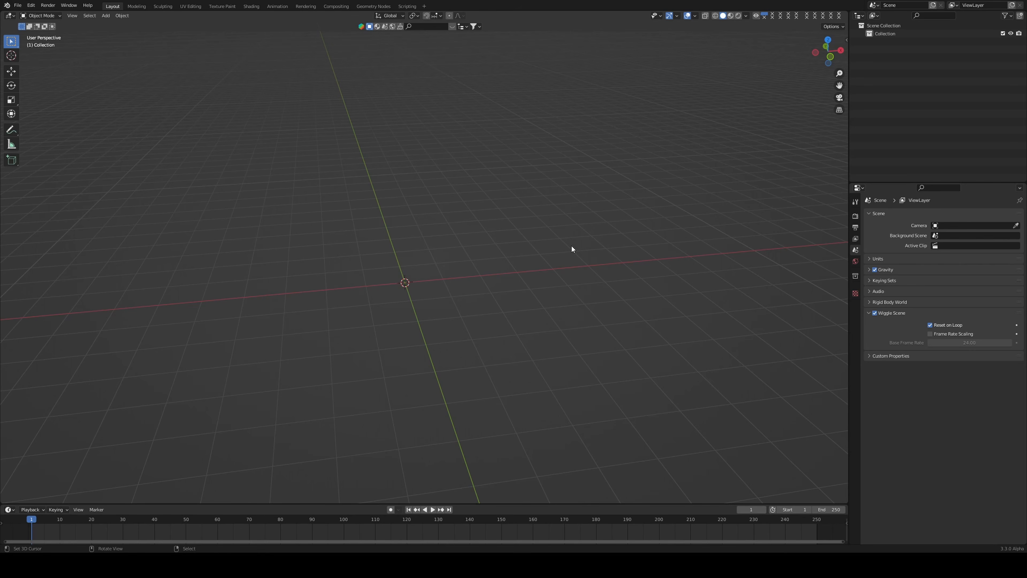
- Add a Bezier circle curve at the origin of the empty scene
key("shift+a")
mouse_move(548, 254)
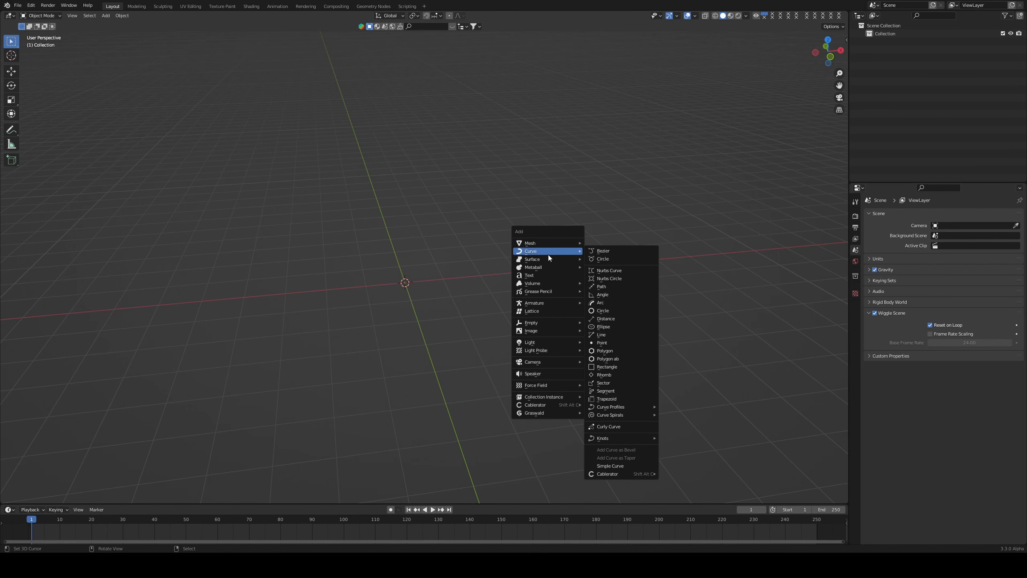
left_click(610, 261)
key("s")
key("Escape")
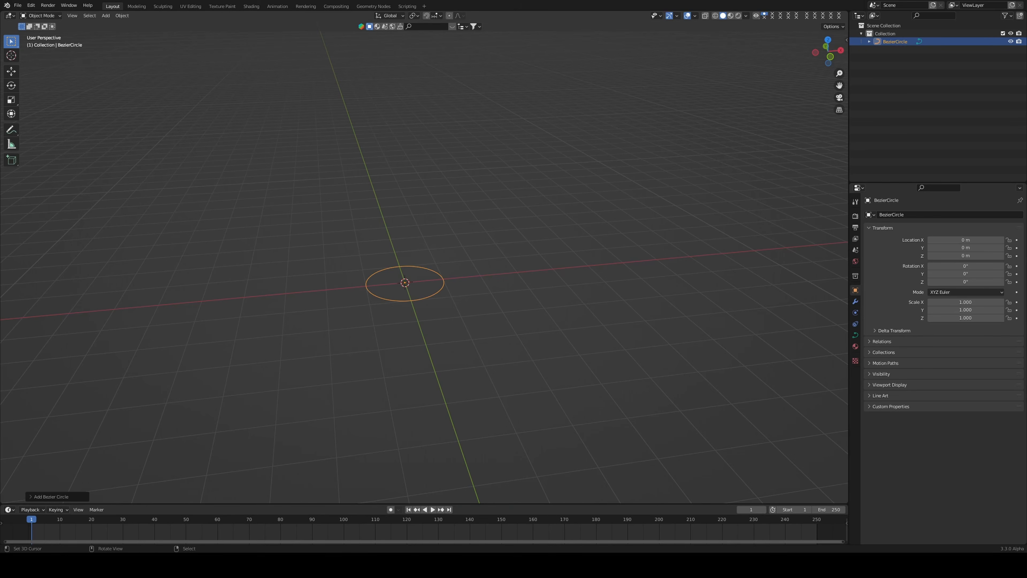
- Scale the Bezier circle up by a factor of about 5.578 and apply the object transform
key("s")
left_click(133, 299)
middle_click_drag(133, 298, 433, 289)
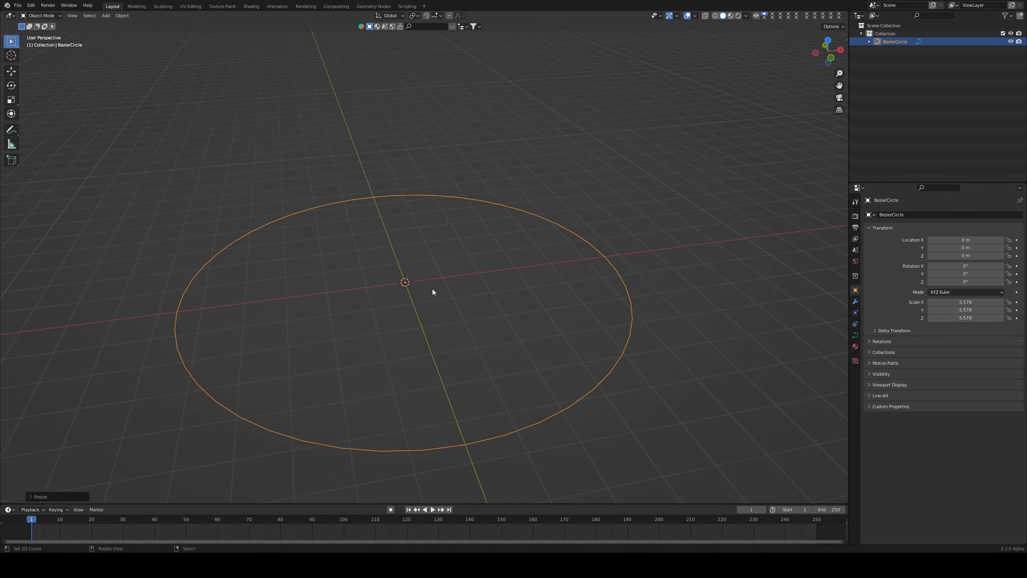
key("ctrl+a")
left_click(487, 315)
middle_click_drag(482, 316, 497, 304)
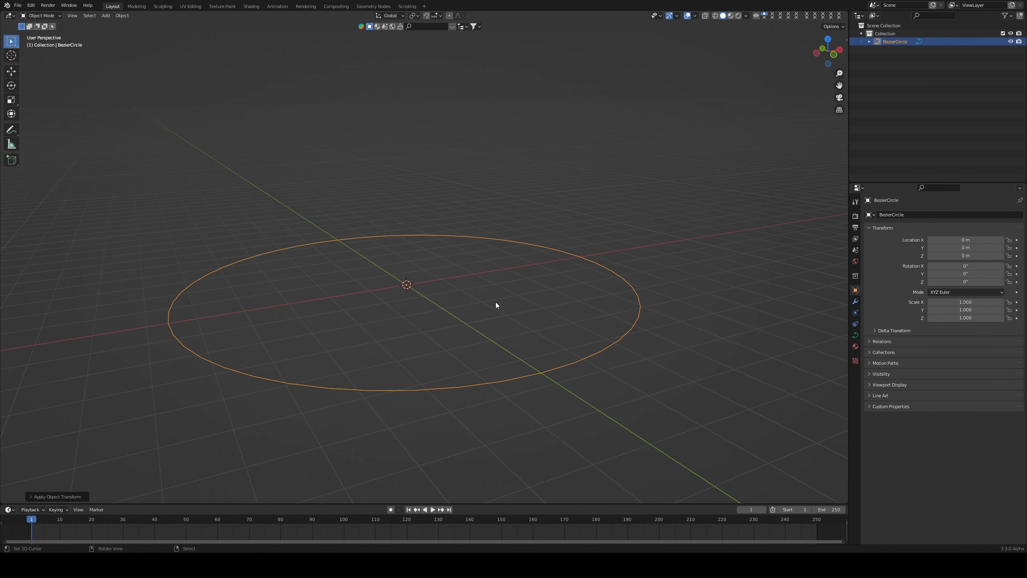
- Set the circle's fill mode to Half and its preview resolution U to 6
left_click(855, 335)
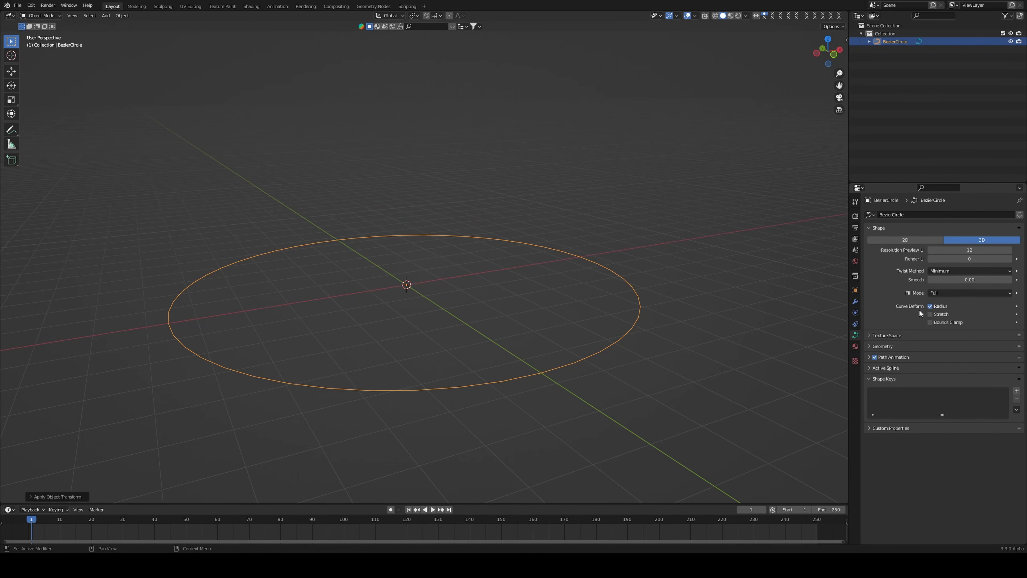
left_click(941, 291)
left_click(938, 330)
left_click(964, 250)
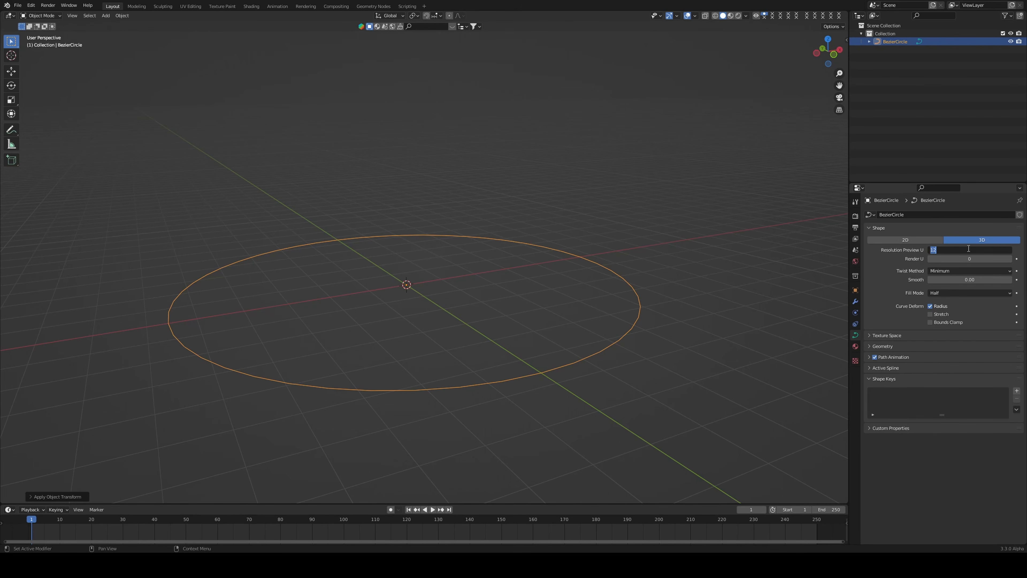
type("6")
key("Return")
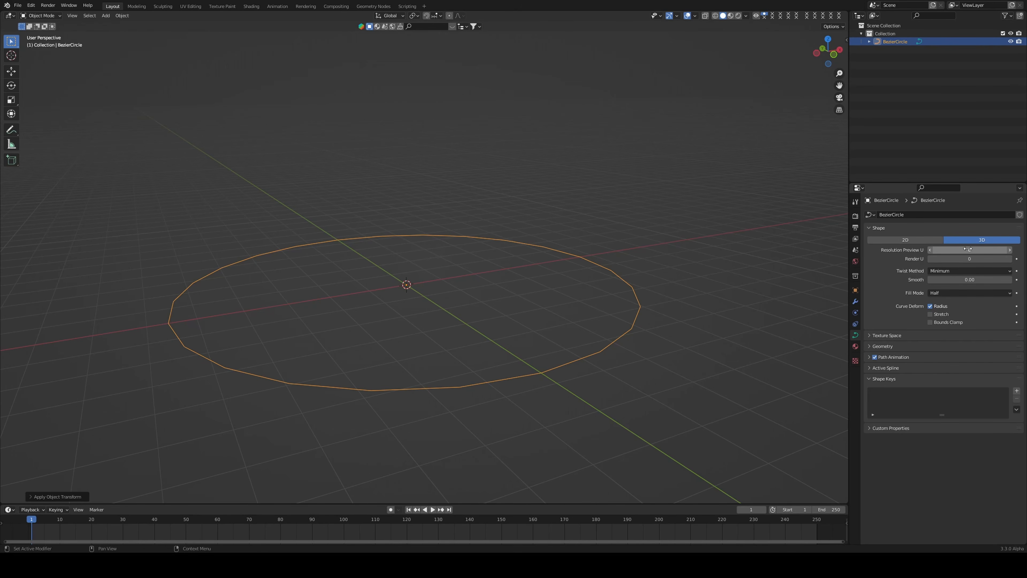
middle_click_drag(754, 289, 605, 336)
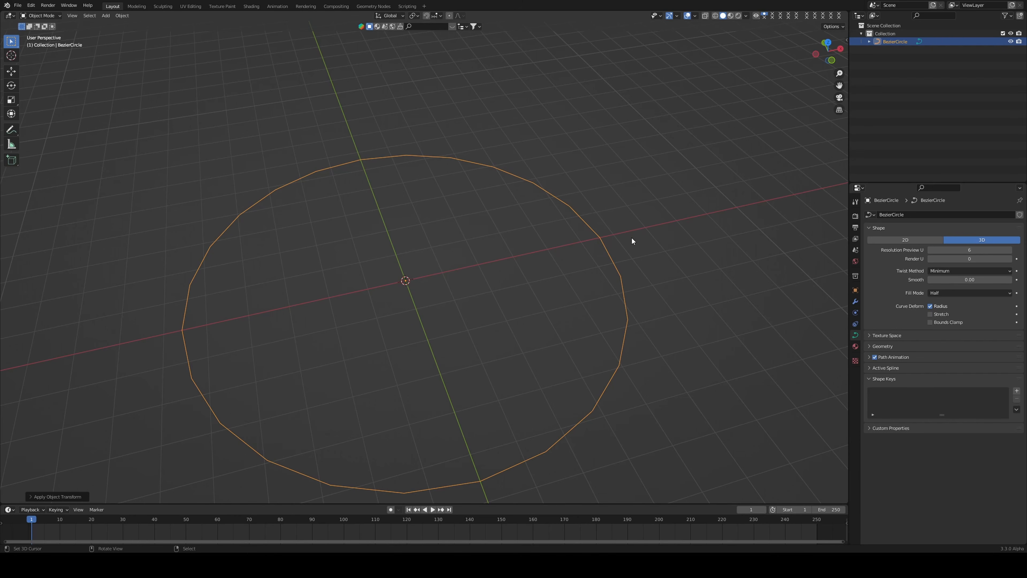
mouse_move(959, 250)
left_mouse_down()
mouse_move(940, 250)
mouse_move(996, 250)
mouse_move(961, 245)
left_mouse_up()
middle_click_drag(690, 329, 719, 292, "shift")
- Give the circle a round bevel with a depth of 0.26 m
left_click(888, 345)
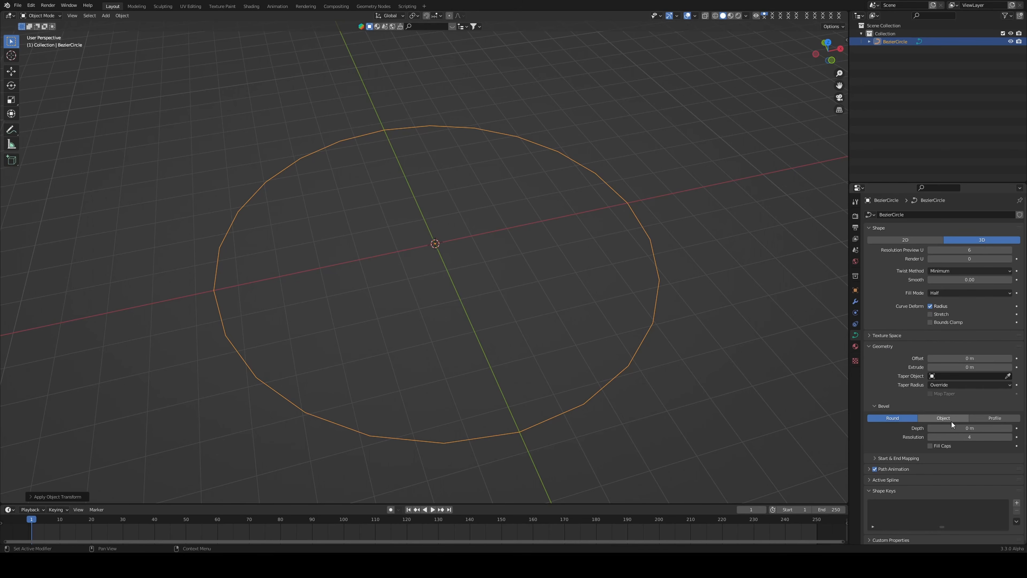
left_click_drag(969, 427, 996, 427)
middle_click_drag(748, 336, 707, 312)
right_click(525, 325)
key("Escape")
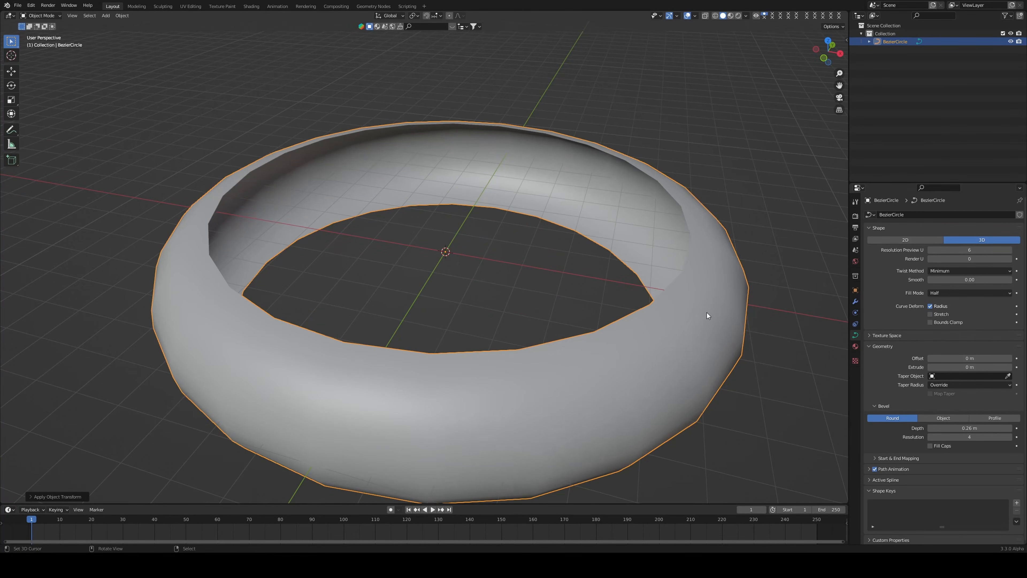
- Switch the beveled curve's fill mode to Full for comparison and return it to Half
left_click(948, 289)
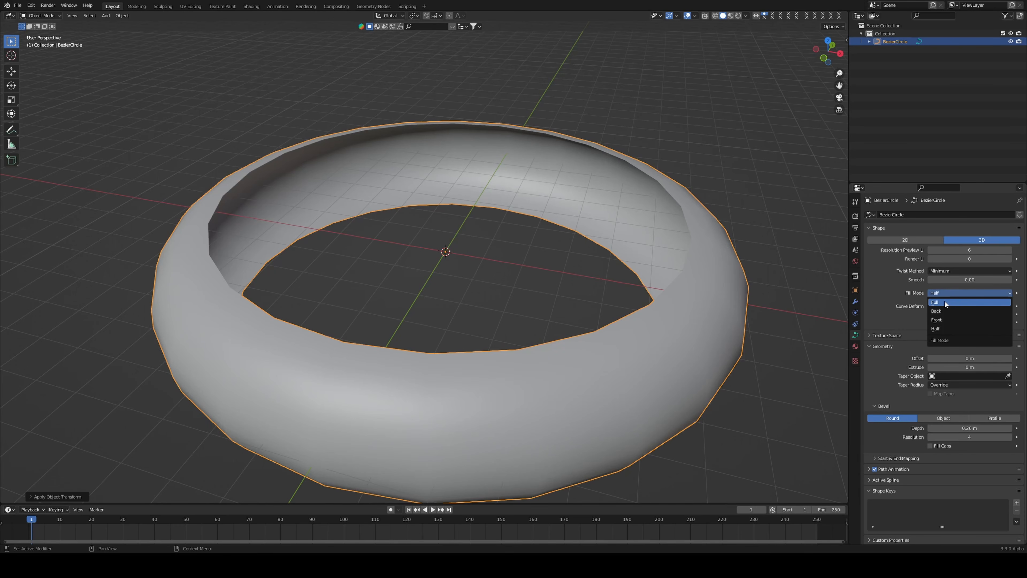
left_click(945, 301)
left_click(950, 290)
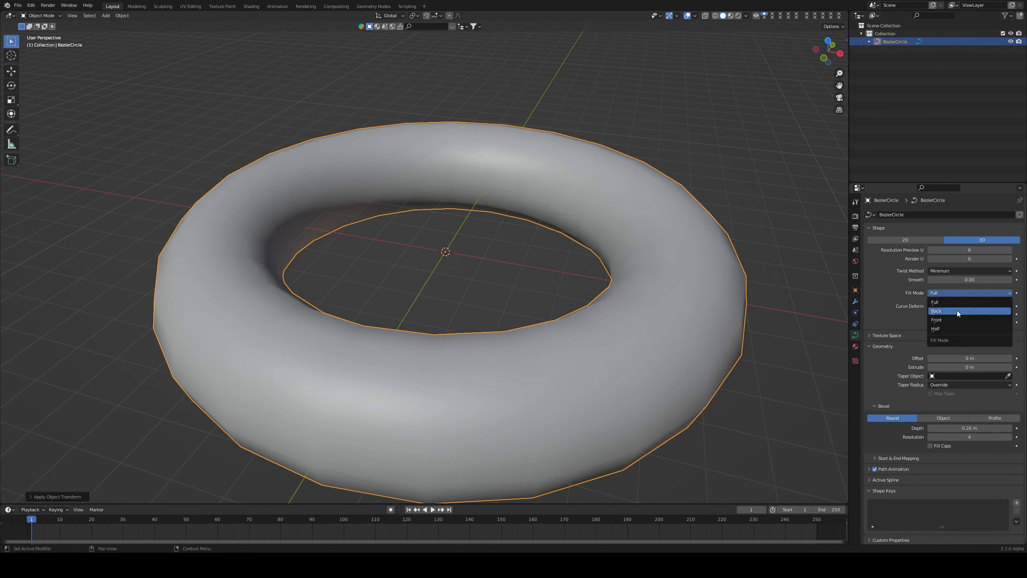
left_click(959, 329)
mouse_move(670, 327)
middle_mouse_down()
mouse_move(711, 339)
mouse_move(670, 327)
mouse_move(671, 314)
middle_mouse_up()
scroll(671, 314, "down", 3)
middle_click_drag(576, 304, 601, 278)
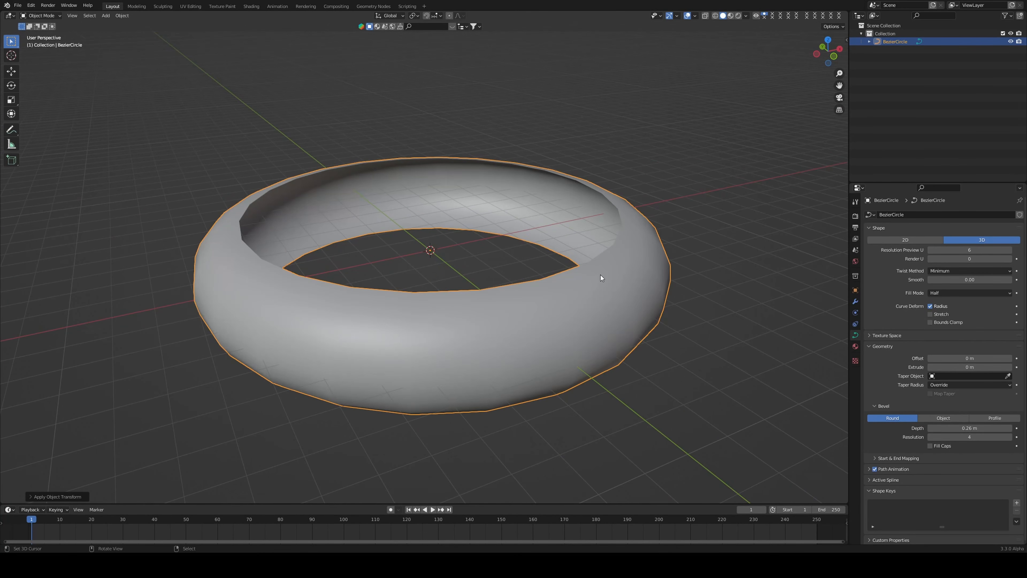
- Enter edit mode on the curve and try tilting its front control point
key("KP_1")
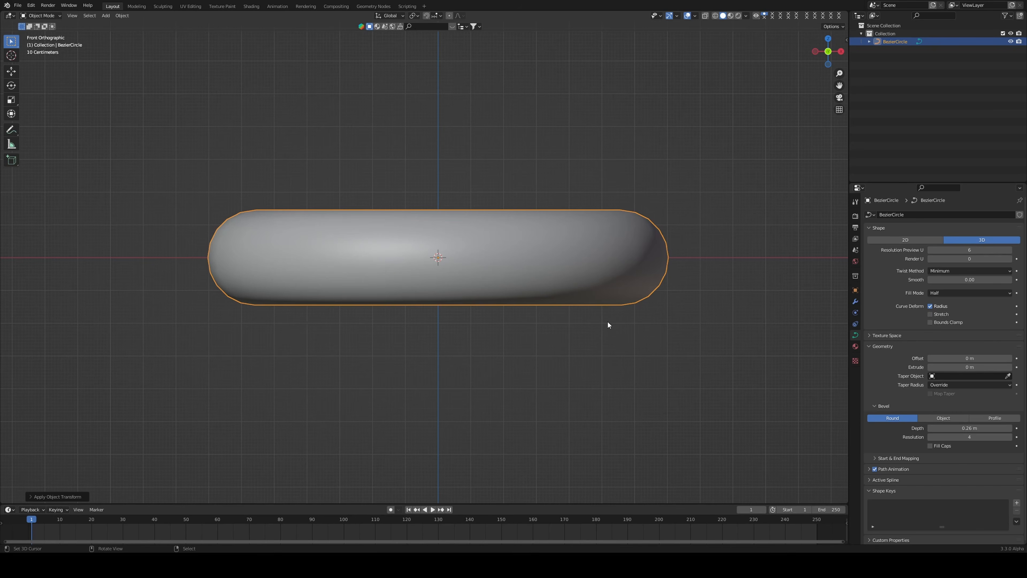
key("Tab")
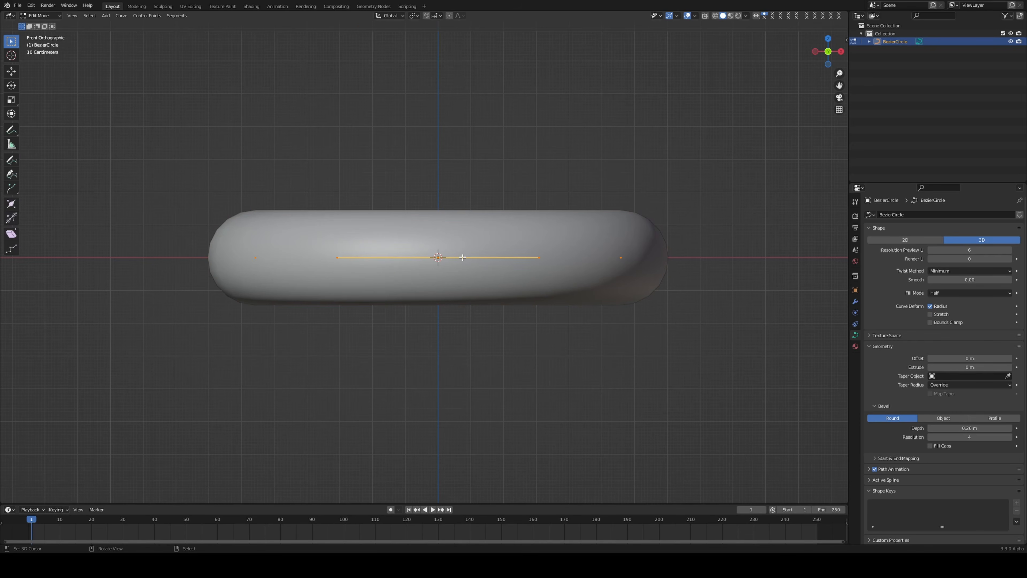
middle_click_drag(457, 307, 574, 253)
key("ctrl+t")
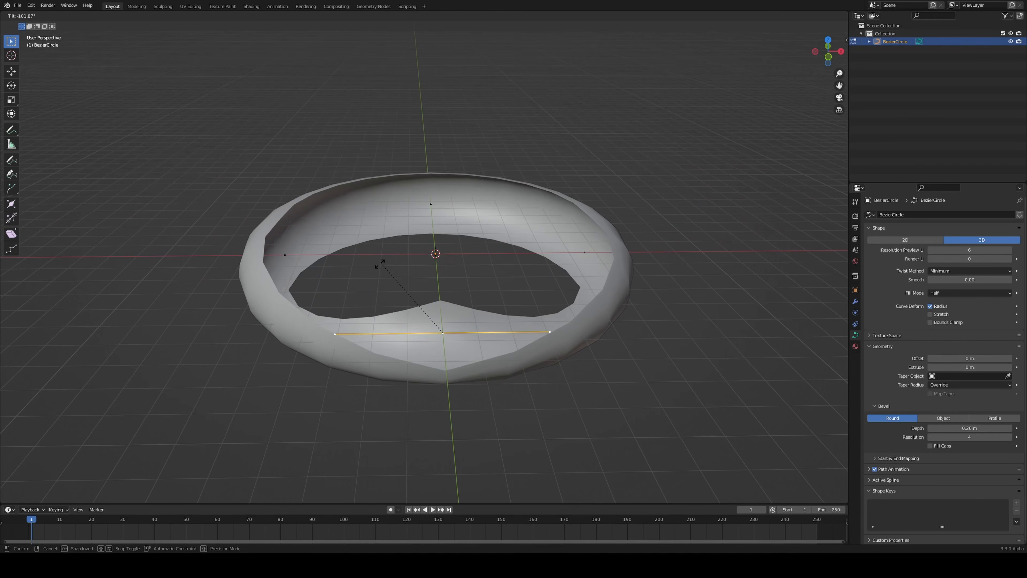
right_click(439, 282)
- Raise the curve's rear control point and rotate it so its handles slope down towards the positive X side
left_click(431, 204)
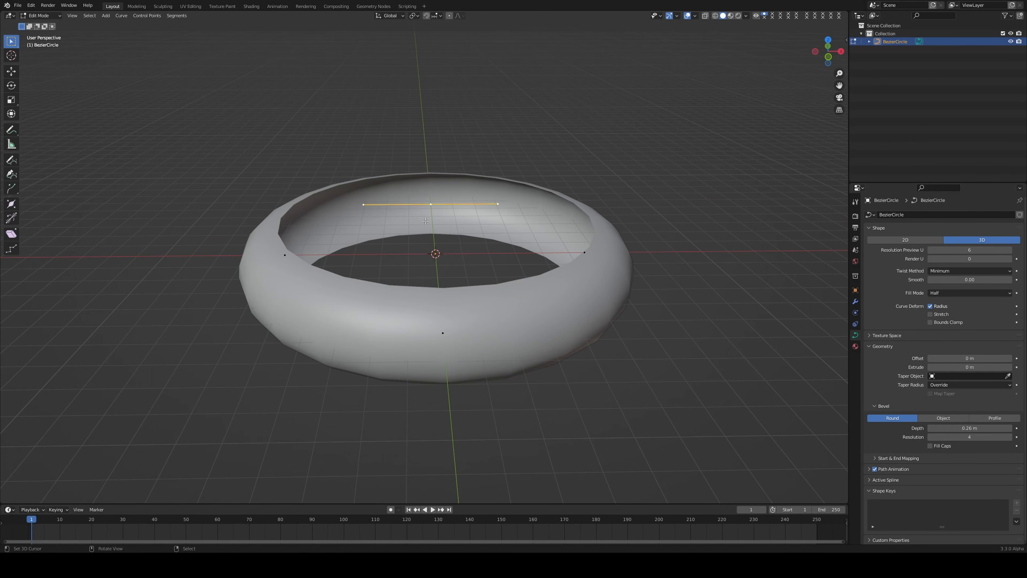
key("g")
left_click(506, 165)
middle_click_drag(506, 164, 532, 147)
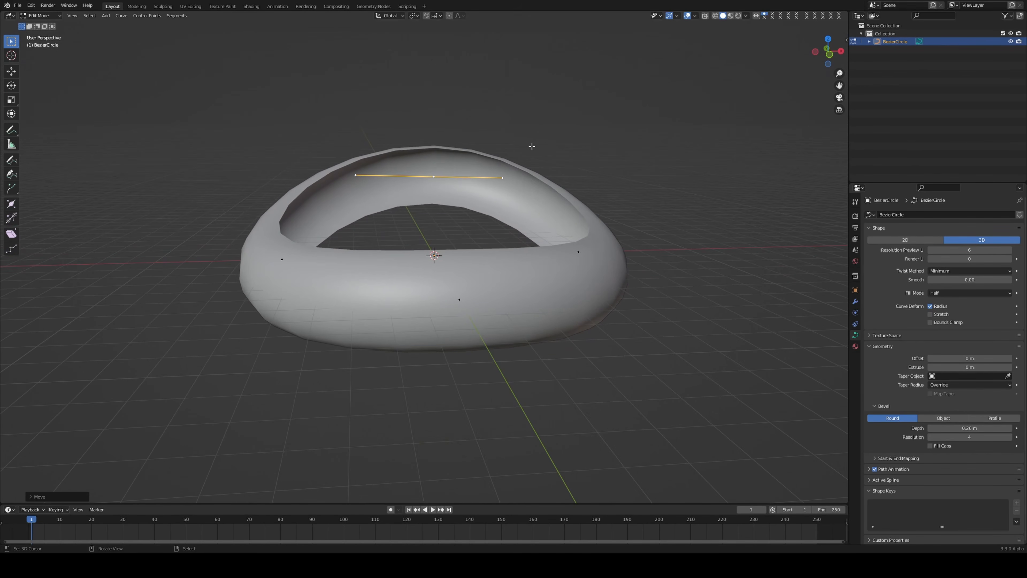
key("r")
left_click(558, 188)
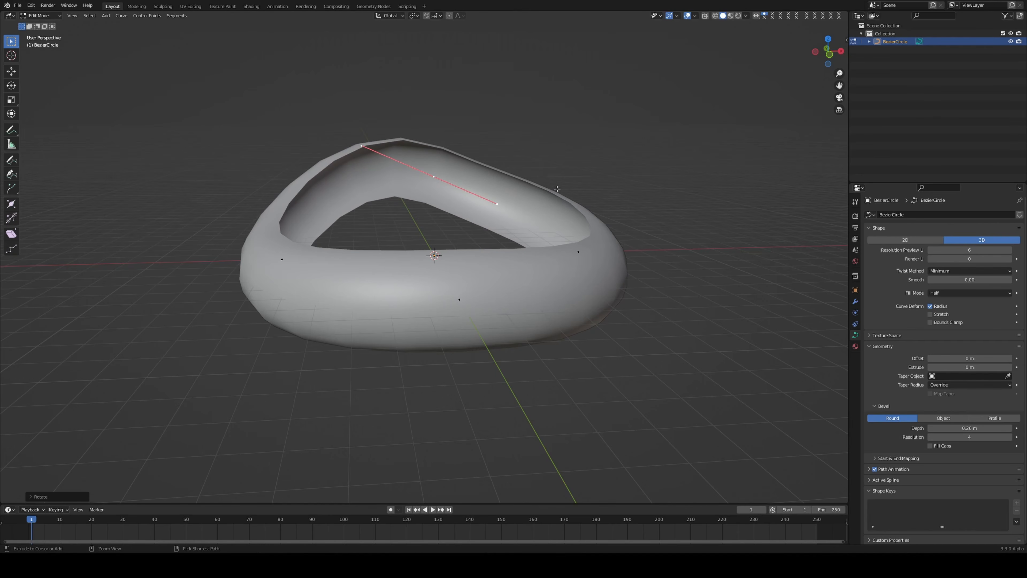
- Tilt the raised rear control point to twist the half tube around it
key("ctrl+t")
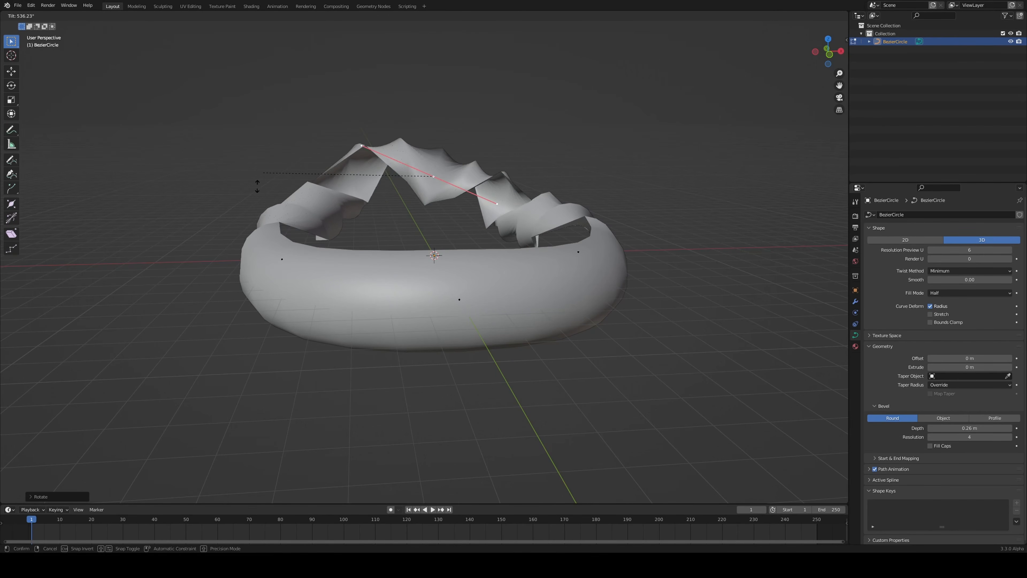
right_click(589, 160)
key("ctrl+t")
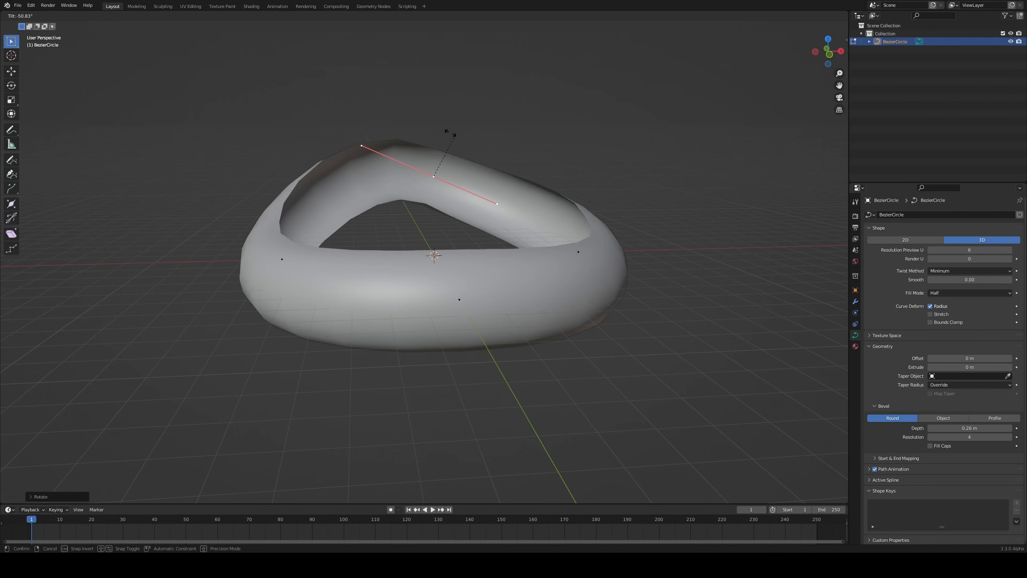
left_click(425, 126)
- Move the control point on the positive X side well above the grid and slightly inward
left_click(578, 252)
key("g")
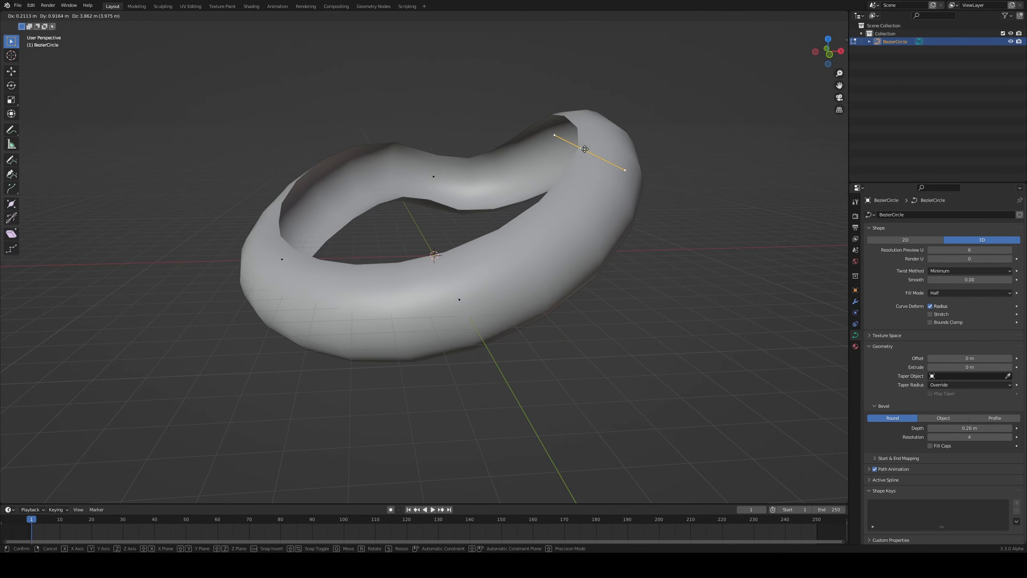
left_click(519, 124)
- Select the front control point and move it slightly to adjust the lower bend of the ring
right_click(460, 300)
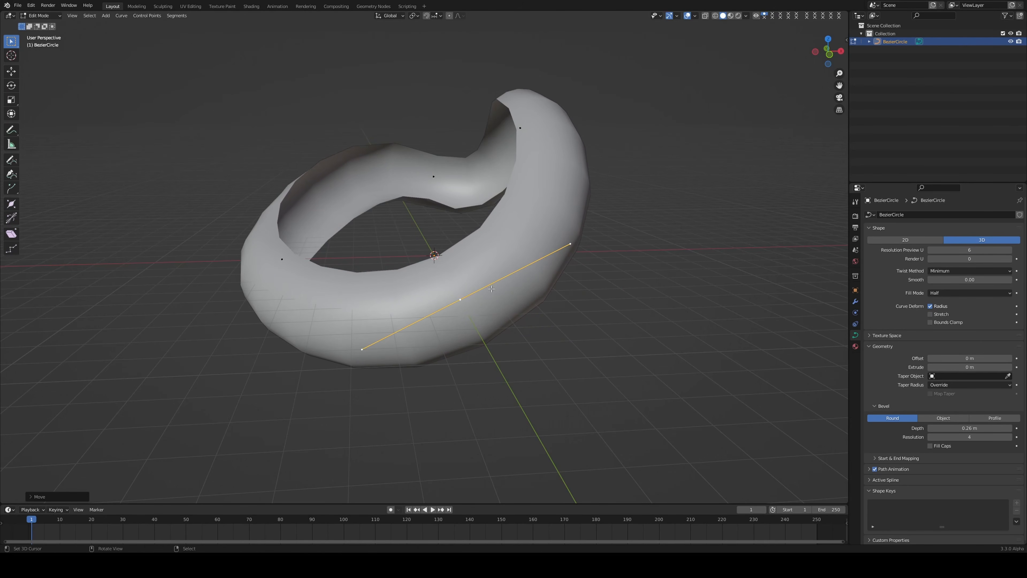
middle_click_drag(466, 285, 465, 226)
key("g")
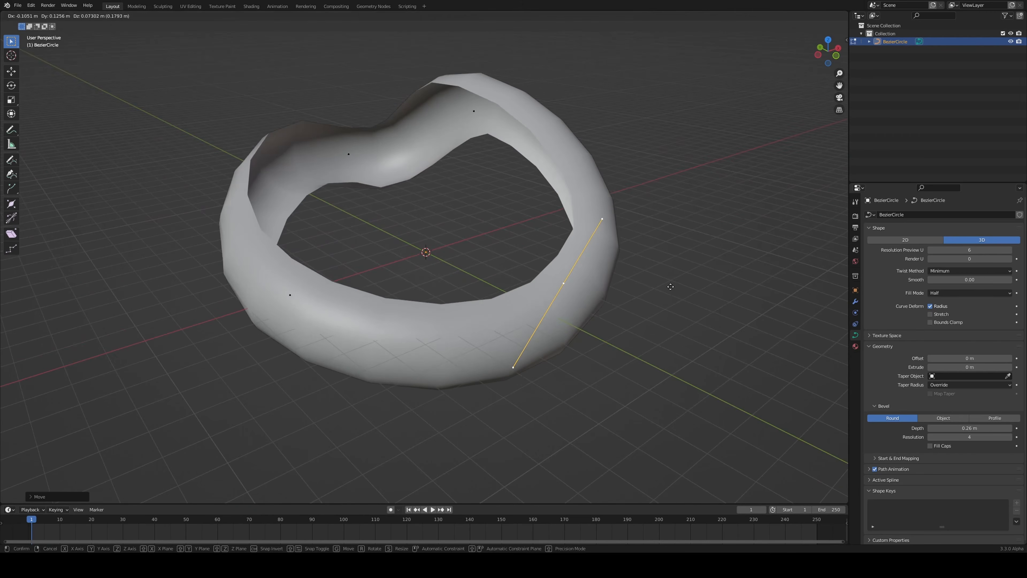
left_click(633, 287)
middle_click_drag(622, 284, 651, 261)
- Raise the control point on the negative X side high above the grid and tilt it
left_click(349, 294)
middle_click_drag(483, 248, 419, 245)
key("g")
left_click(417, 136)
middle_click_drag(418, 137, 463, 159)
key("ctrl+t")
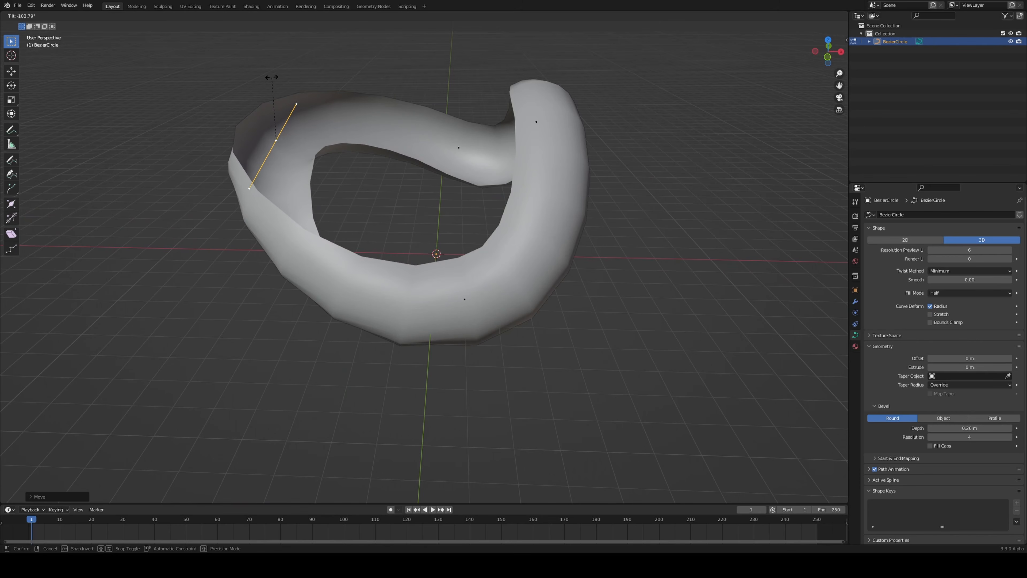
left_click(275, 91)
mouse_move(432, 166)
middle_mouse_down()
mouse_move(531, 160)
mouse_move(423, 161)
middle_mouse_up()
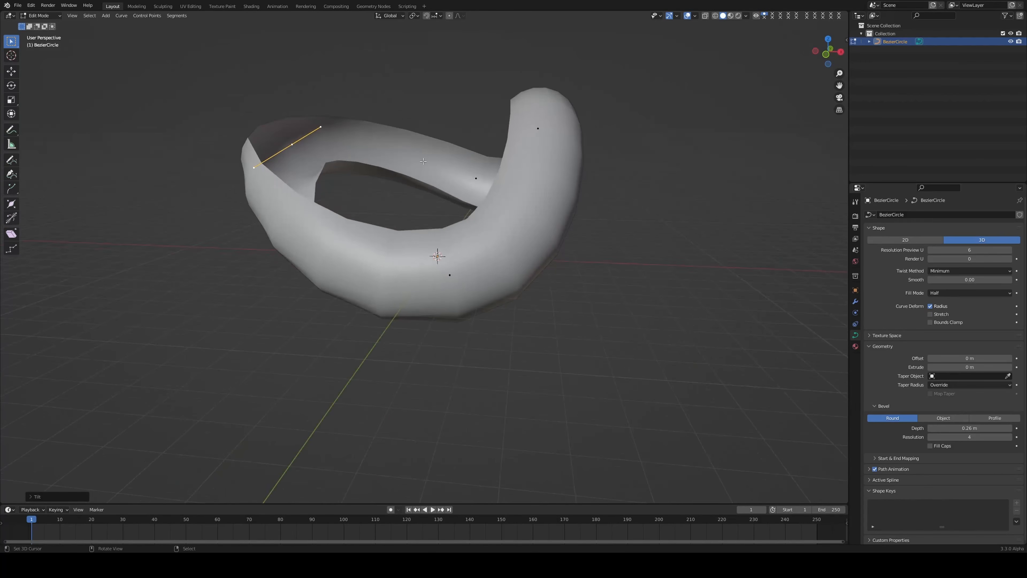
- Tilt the front control point to turn the tube's open side, and adjust the tilt to smooth the inner bend
key("KP_1")
left_click(462, 249)
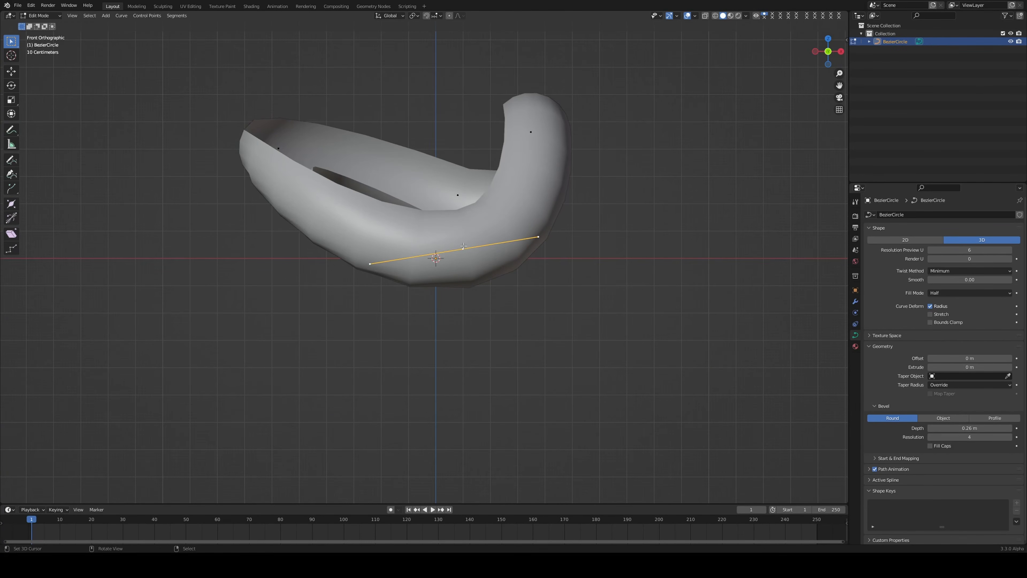
key("ctrl+t")
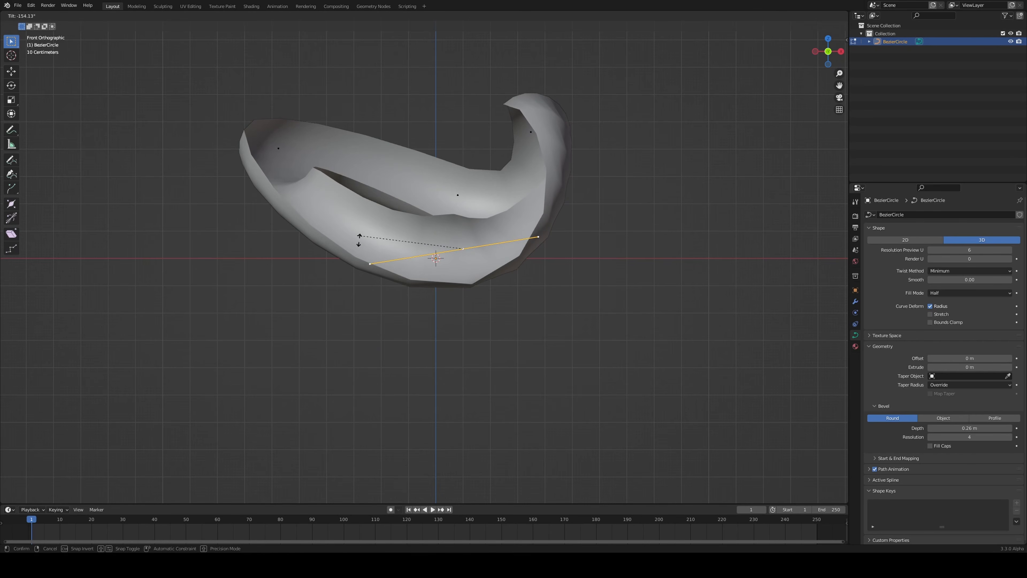
left_click(363, 264)
middle_click_drag(362, 264, 631, 251)
middle_click_drag(631, 251, 492, 280)
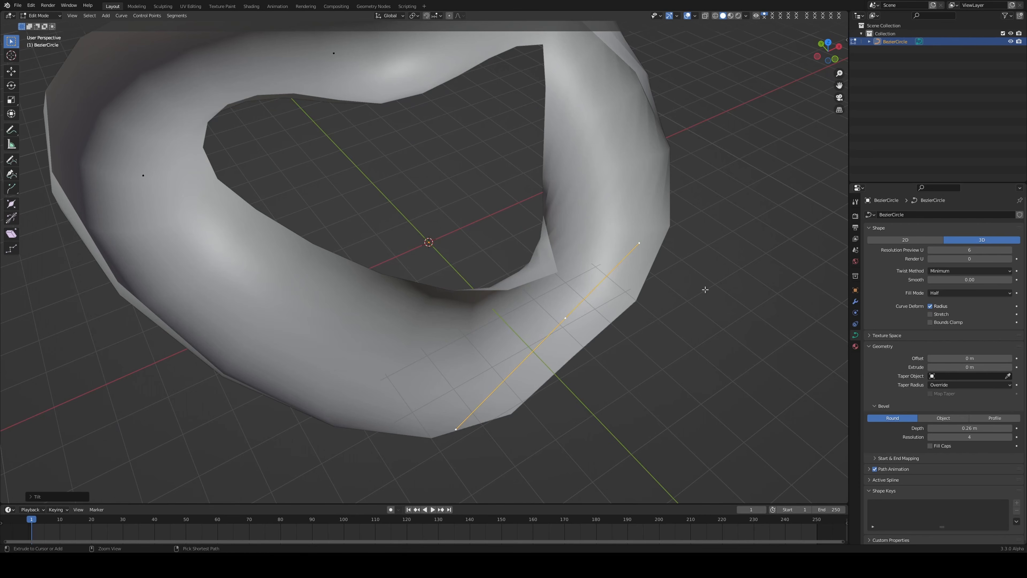
key("ctrl+t")
left_click(633, 360)
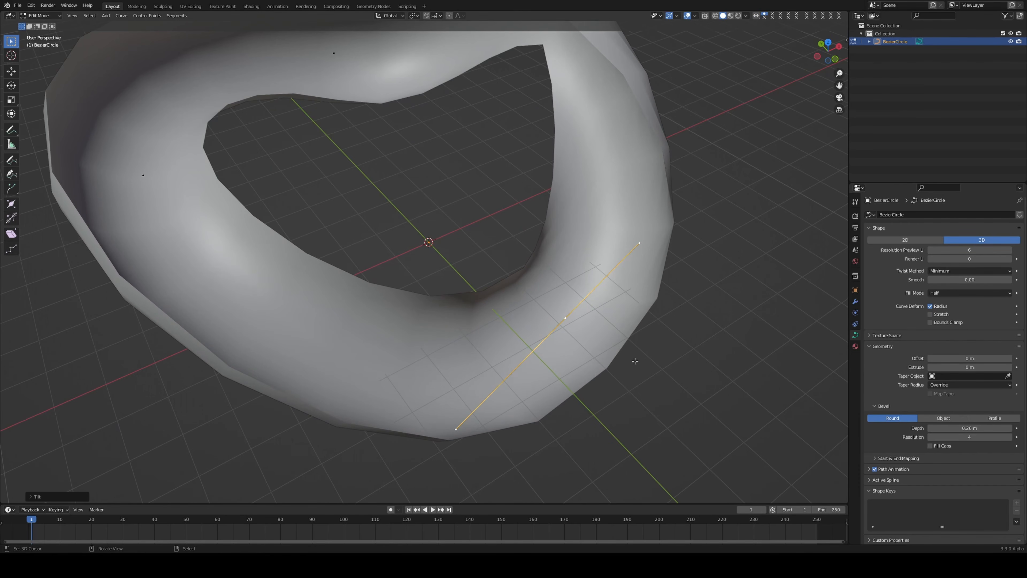
middle_click_drag(633, 360, 552, 177)
- Rotate the raised control point on the positive X side about the global Z axis to open up the bend
key("KP_1")
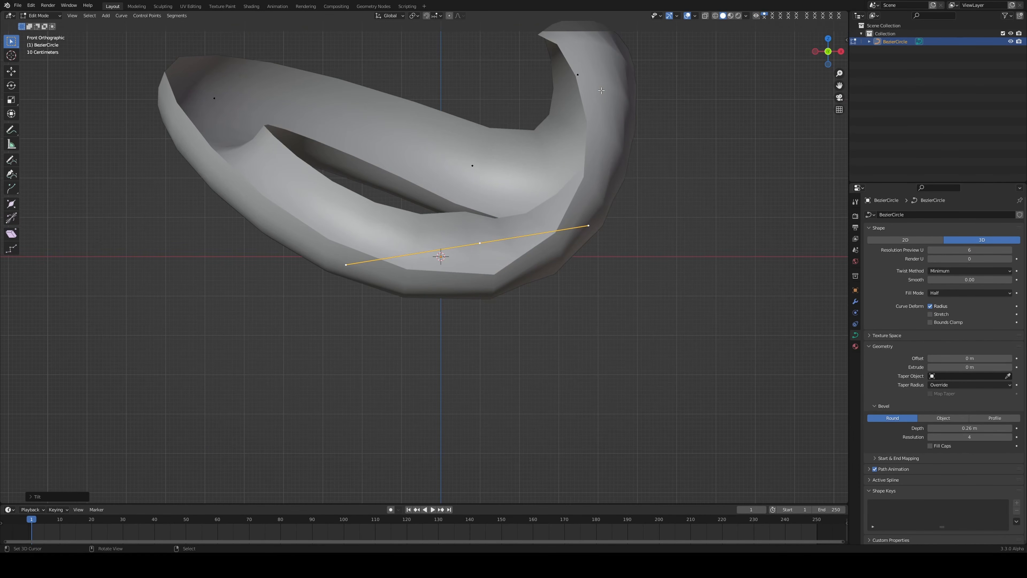
left_click(578, 75)
key("r")
key("z")
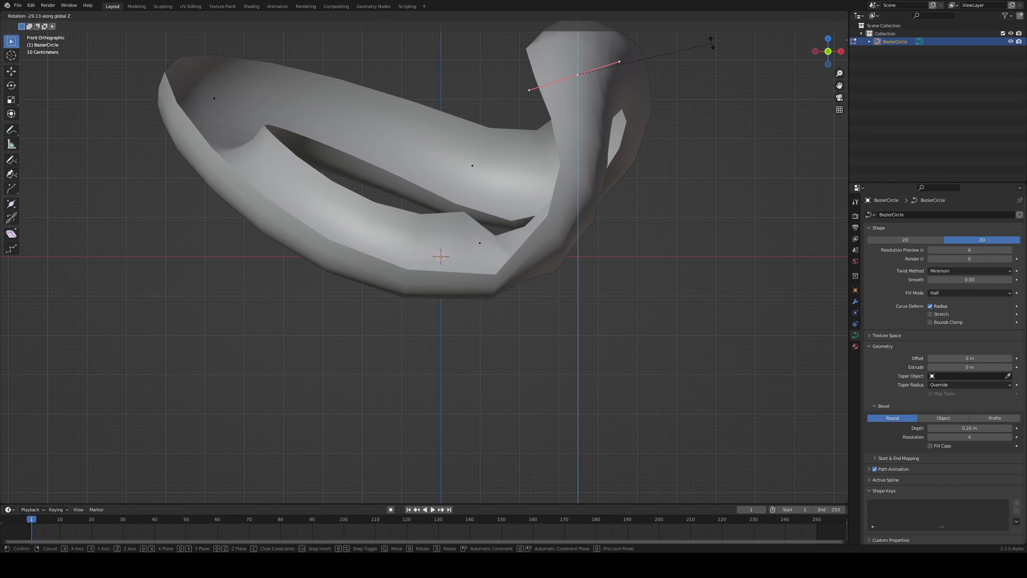
left_click(620, 168)
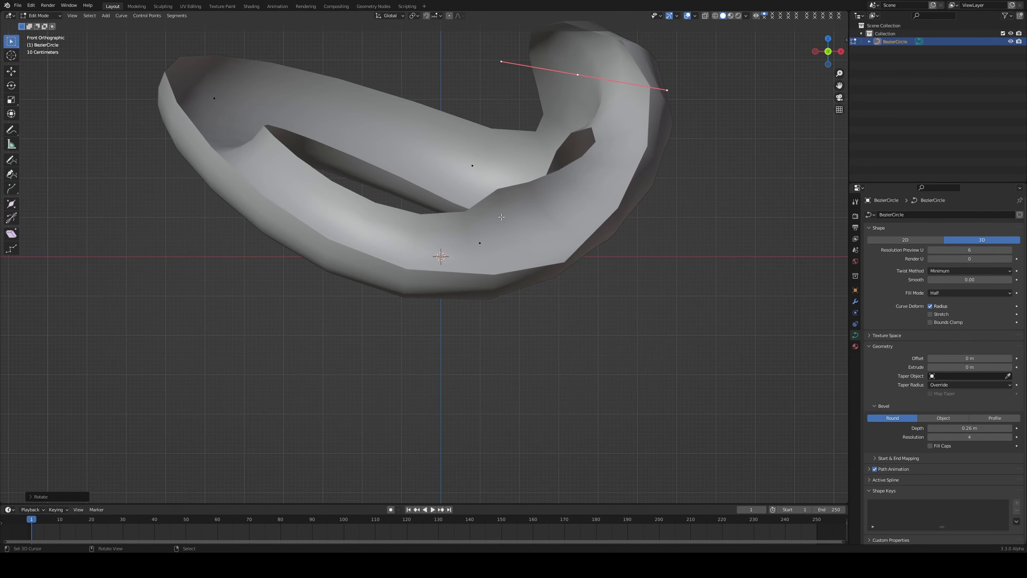
- Fine-tune the tilt of the front control point to match the rotated bend beside it
left_click(480, 243)
key("ctrl+t")
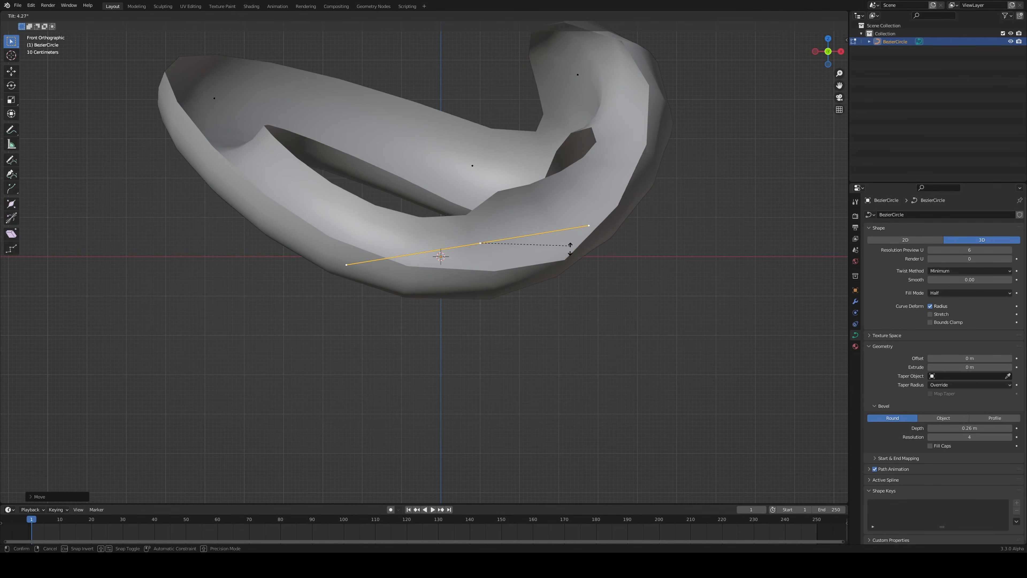
left_click(568, 251)
middle_click_drag(568, 251, 495, 168)
- Raise the rear control point of the ring in the front view and shift it slightly toward negative X
key("KP_1")
left_click(473, 166)
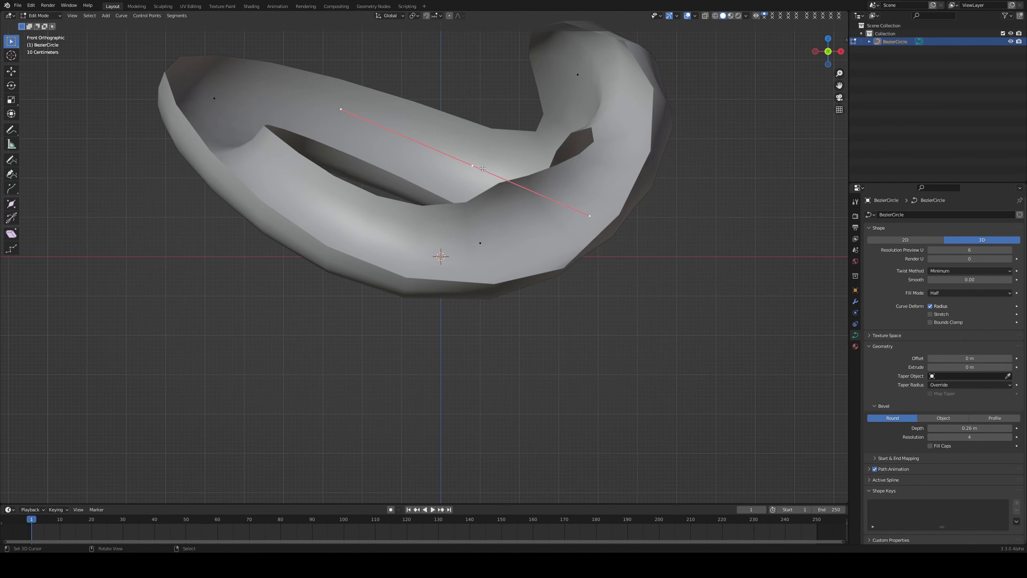
key("g")
left_click(441, 104)
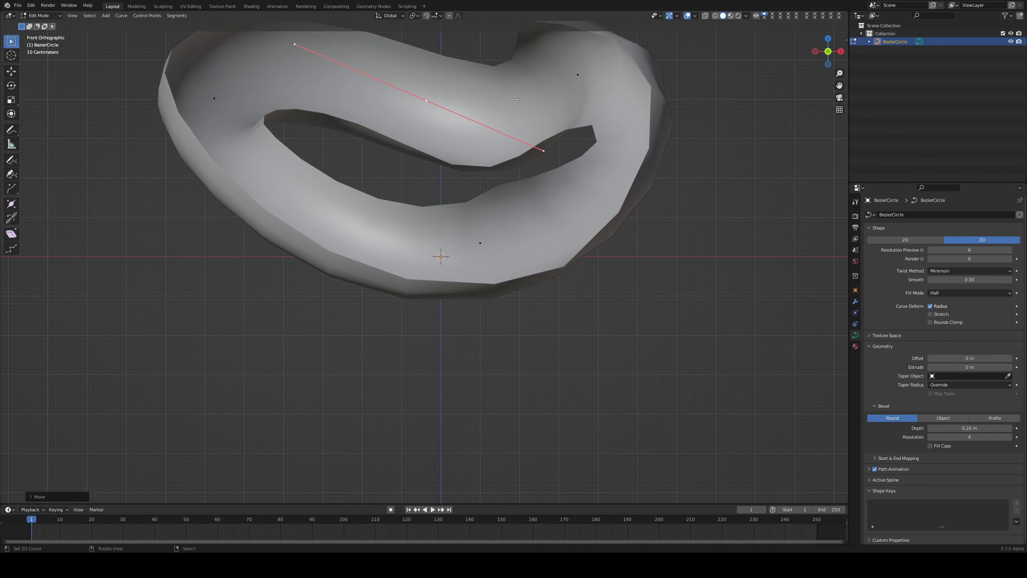
- Tilt the raised control point on the positive X side by about -59°, and tilt the rear control point to smooth the transition
left_click(577, 74)
key("ctrl+t")
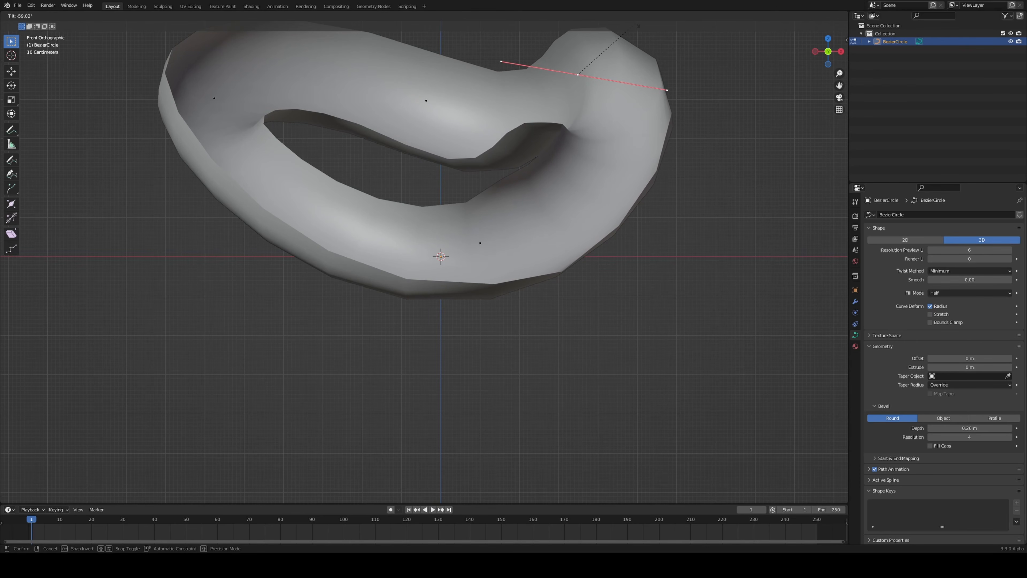
left_click(637, 27)
scroll(625, 35, "down", 1)
left_click(426, 127)
key("ctrl+t")
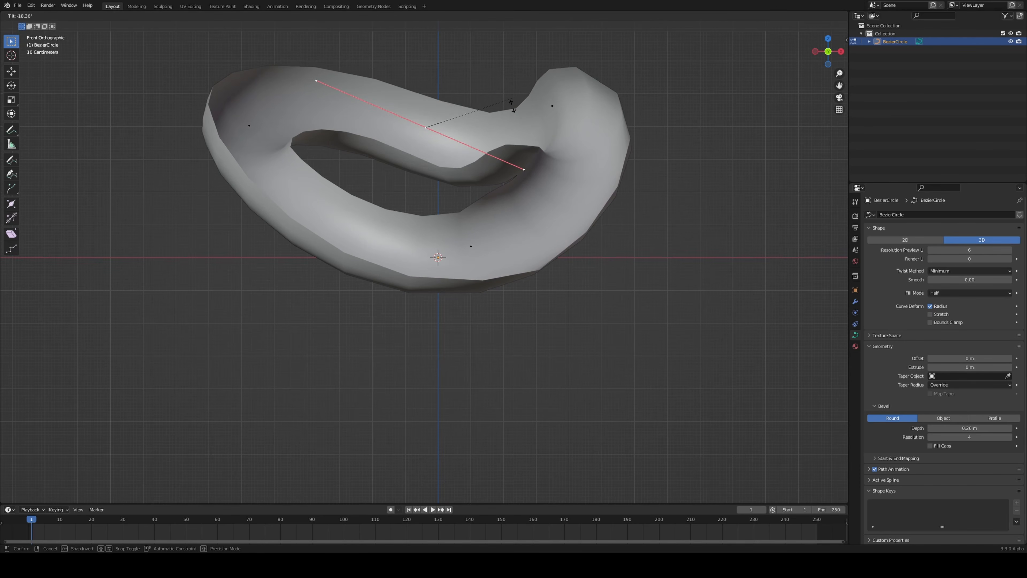
left_click(275, 132)
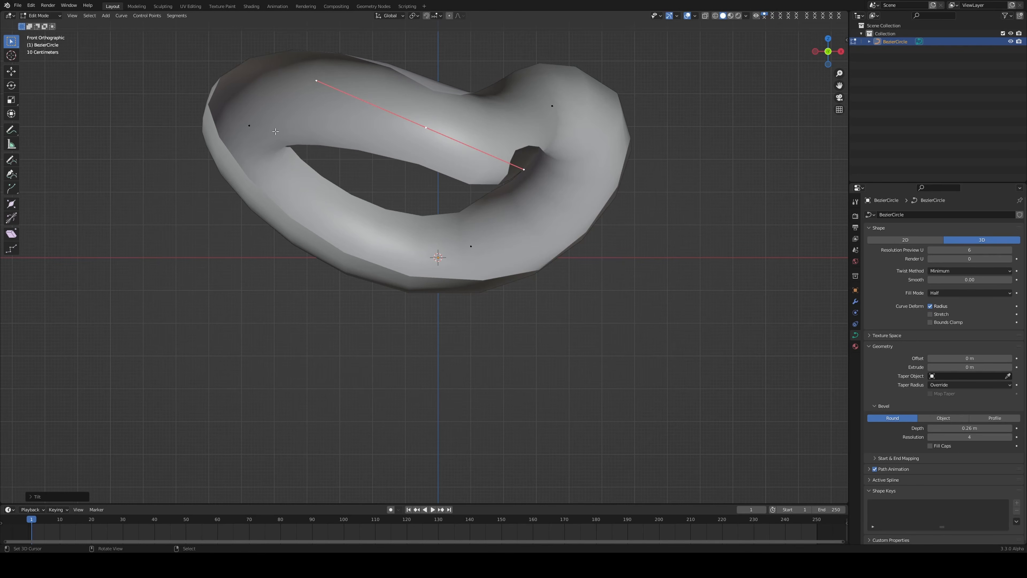
- Tilt the control point on the negative X side by about 62° so the tube's open side turns inward
left_click(250, 125)
key("ctrl+t")
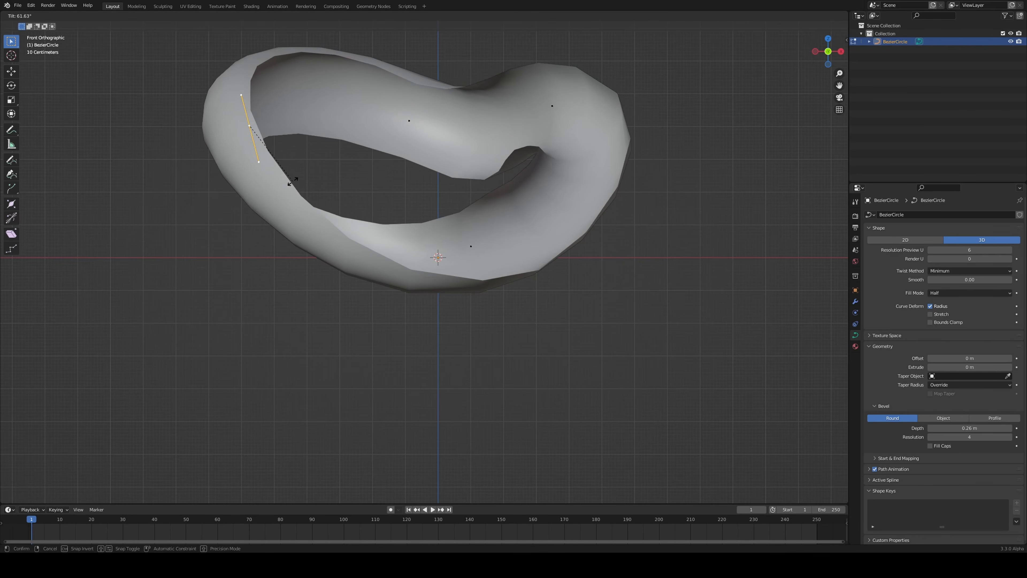
left_click(293, 182)
middle_click_drag(398, 173, 381, 237)
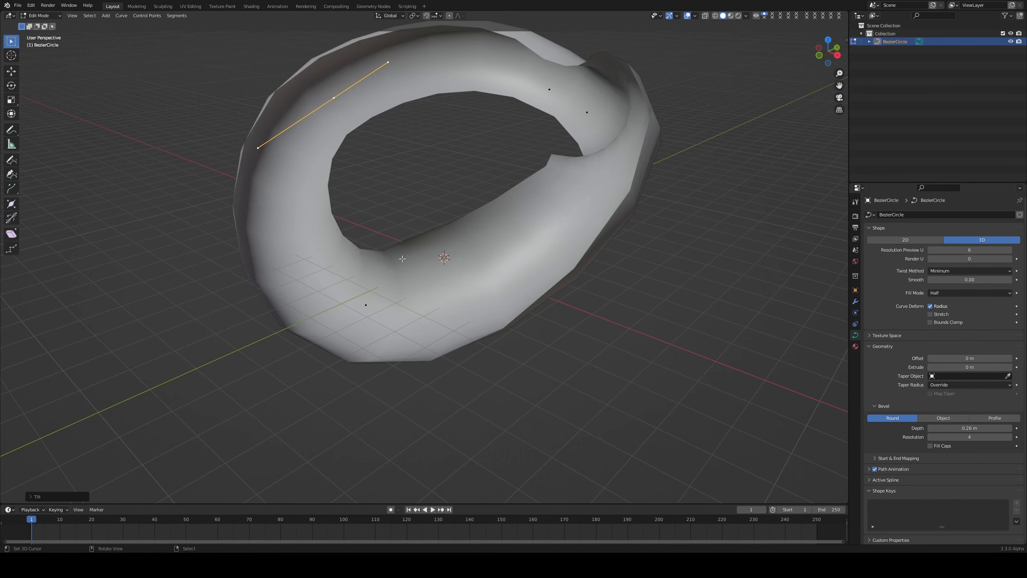
key("KP_1")
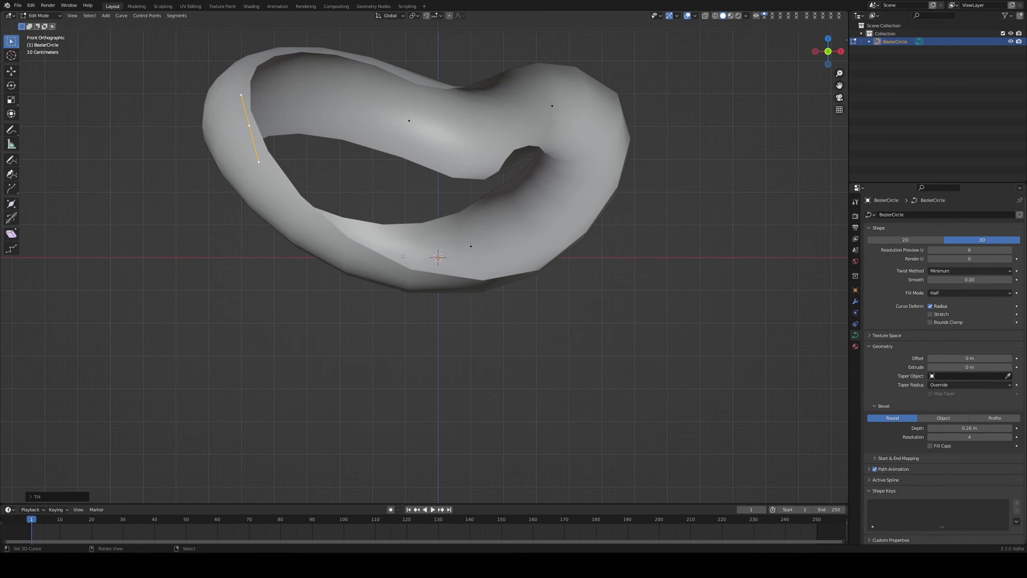
- Duplicate the ring in place in Object Mode and set the copy's bevel depth to 0 m, leaving a bare center curve
key("Tab")
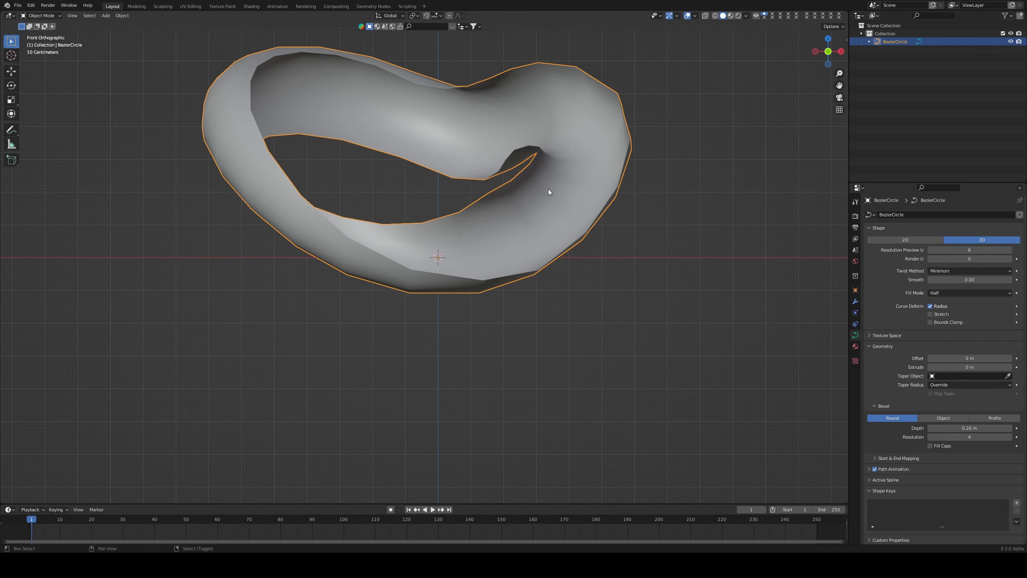
key("shift+d")
right_click(723, 214)
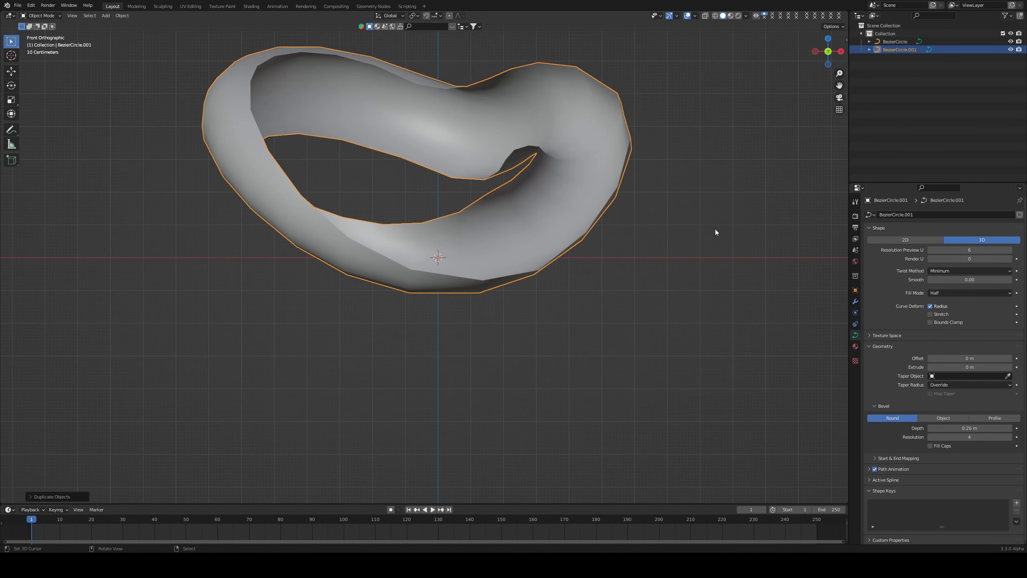
left_click(963, 426)
type("0")
key("Return")
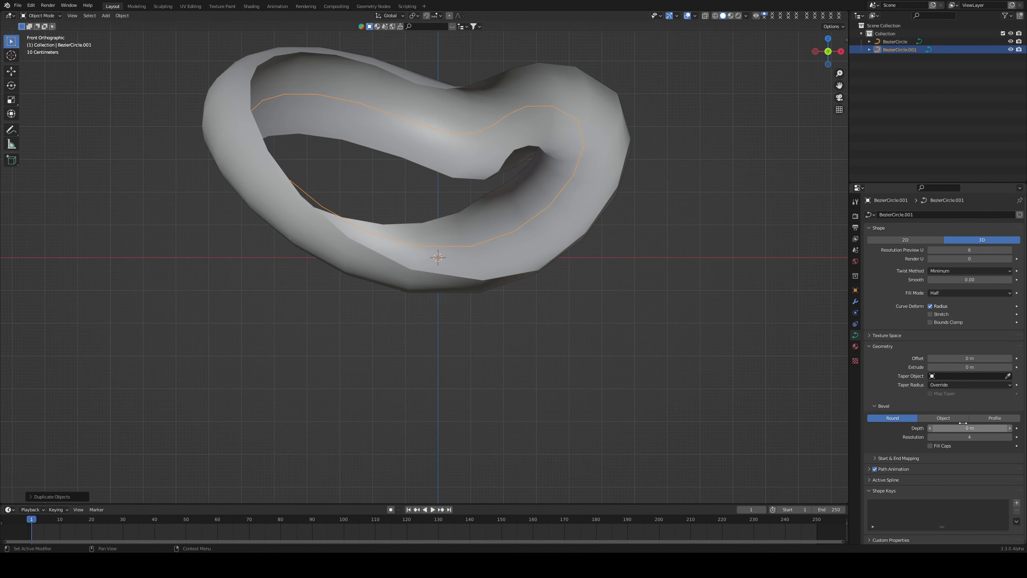
middle_click_drag(671, 220, 672, 243)
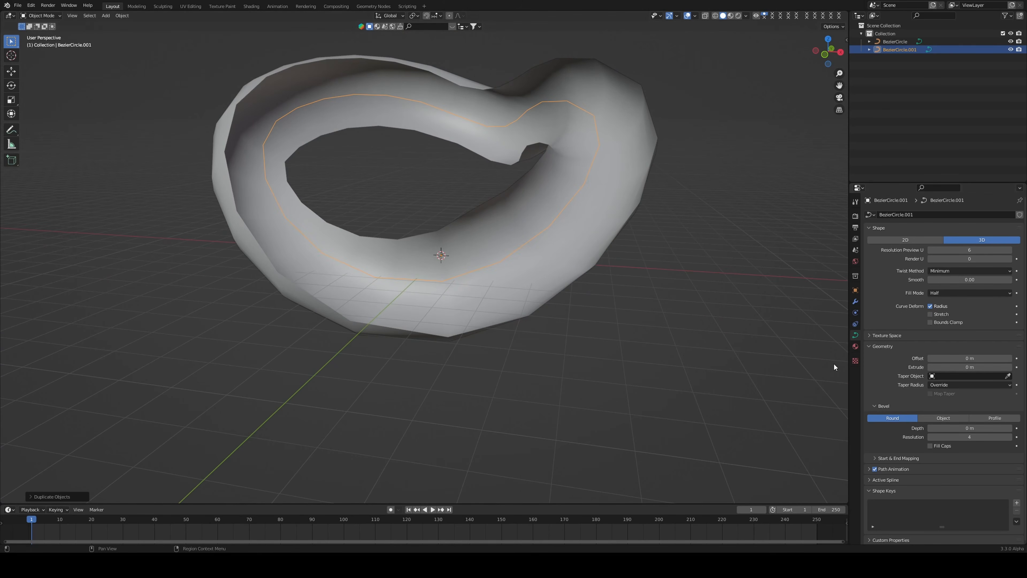
middle_click_drag(834, 363, 613, 232)
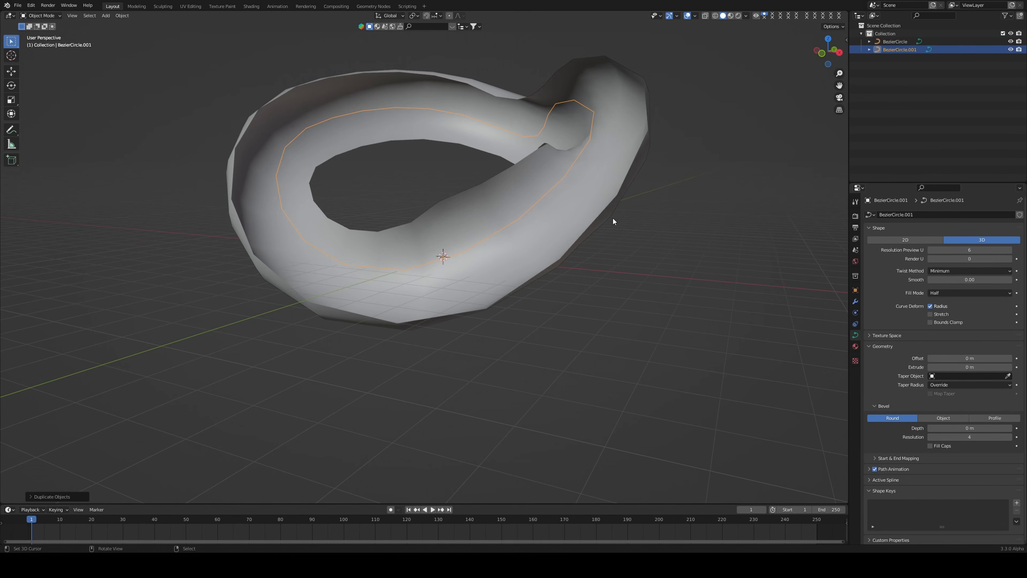
key("KP_1")
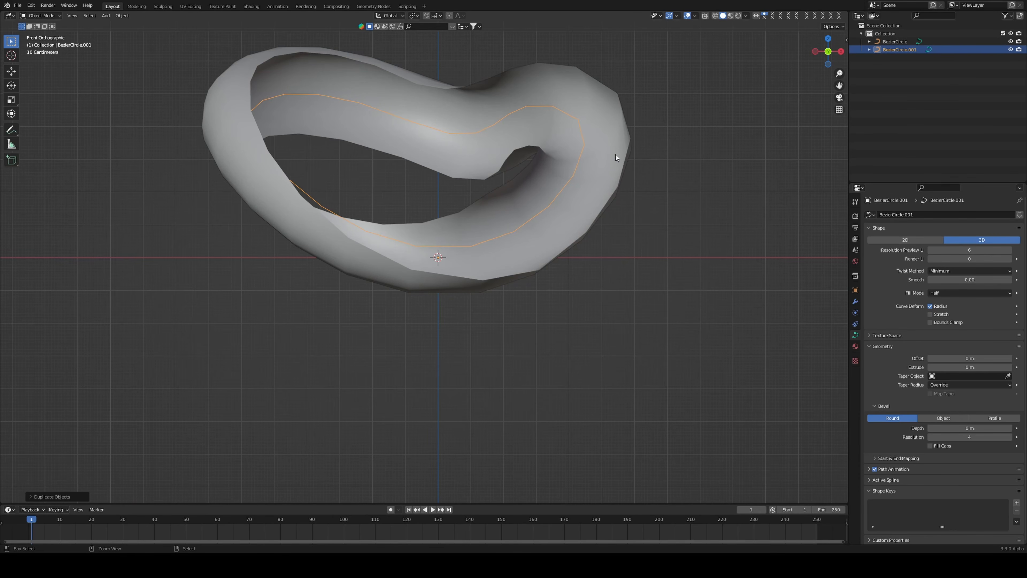
- Apply the center curve's object transform and set its origin to its geometry
key("ctrl+a")
left_click(584, 167)
key("shift+ctrl+alt+c")
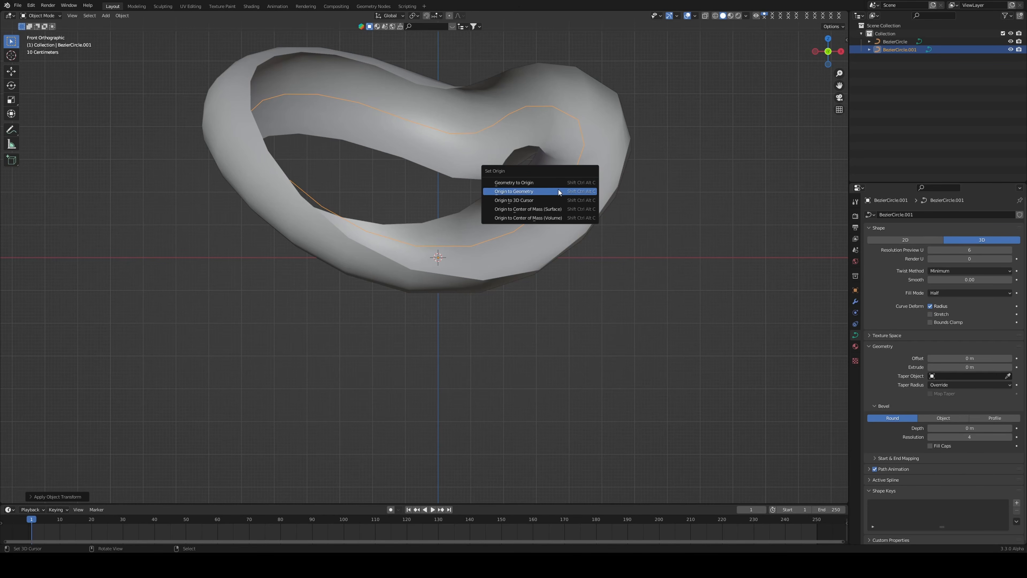
left_click(558, 191)
middle_click_drag(558, 191, 533, 205)
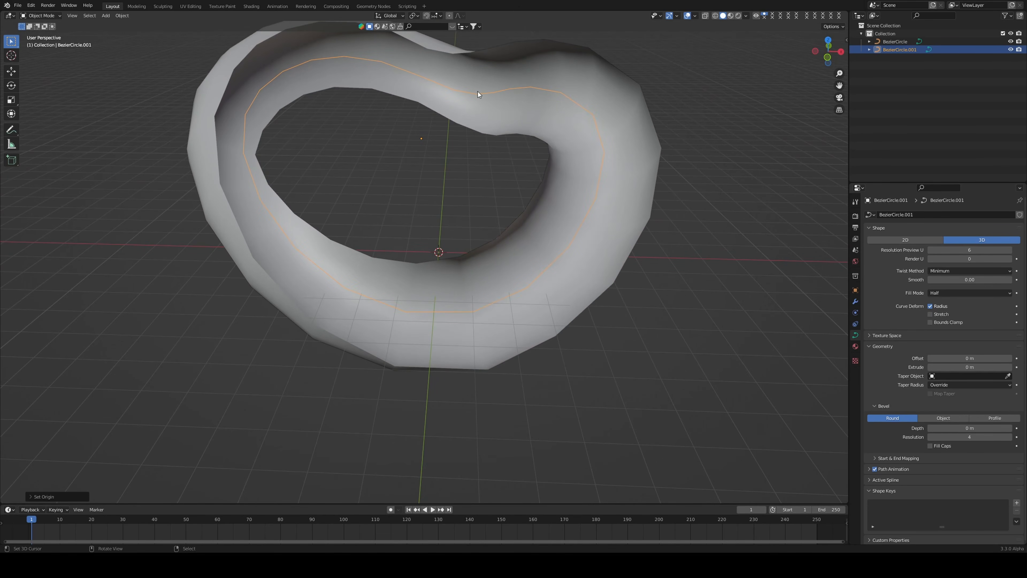
middle_click_drag(436, 132, 366, 193, "shift")
scroll(482, 216, "up", 6)
scroll(420, 258, "down", 6)
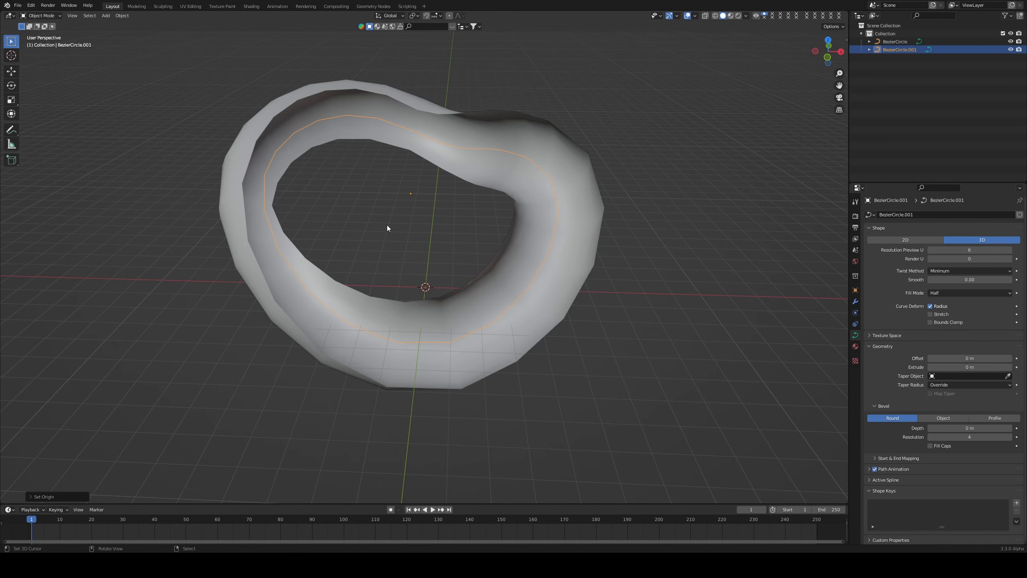
- Select the original beveled ring, display the scene in wireframe and save the file
key("KP_1")
left_click(510, 225)
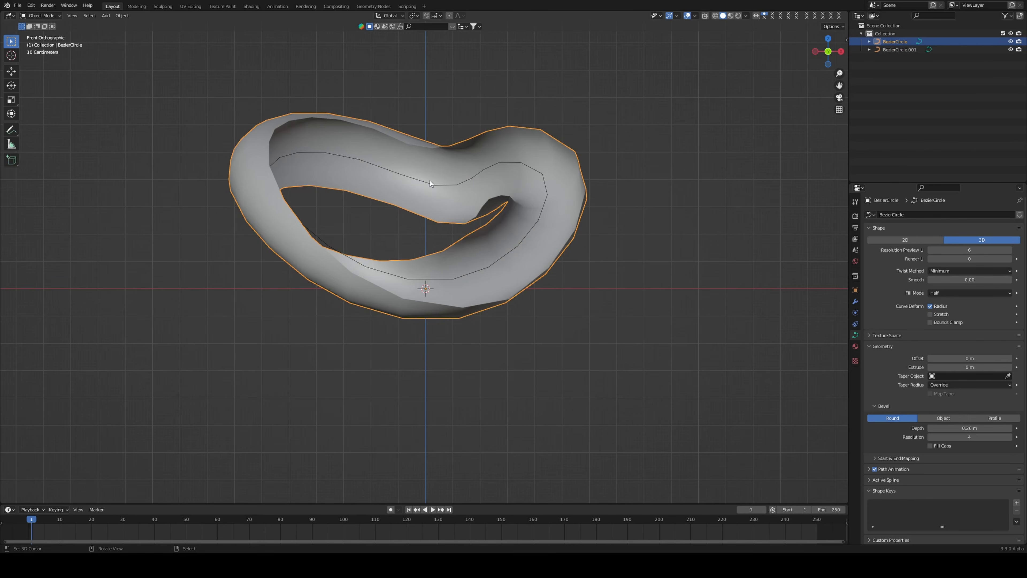
key("shift+z")
mouse_move(430, 180)
middle_mouse_down()
mouse_move(540, 203)
mouse_move(329, 216)
mouse_move(410, 206)
middle_mouse_up()
key("ctrl+s")
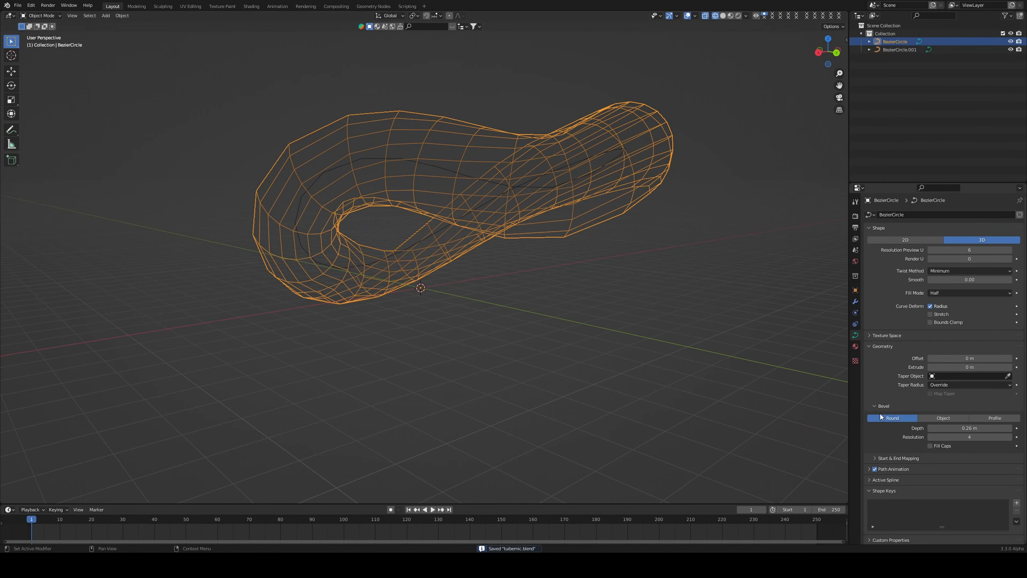
- Reduce the ring's bevel resolution to 2 and its preview resolution to 4, and return to solid shading
left_click(931, 437)
left_click(931, 437)
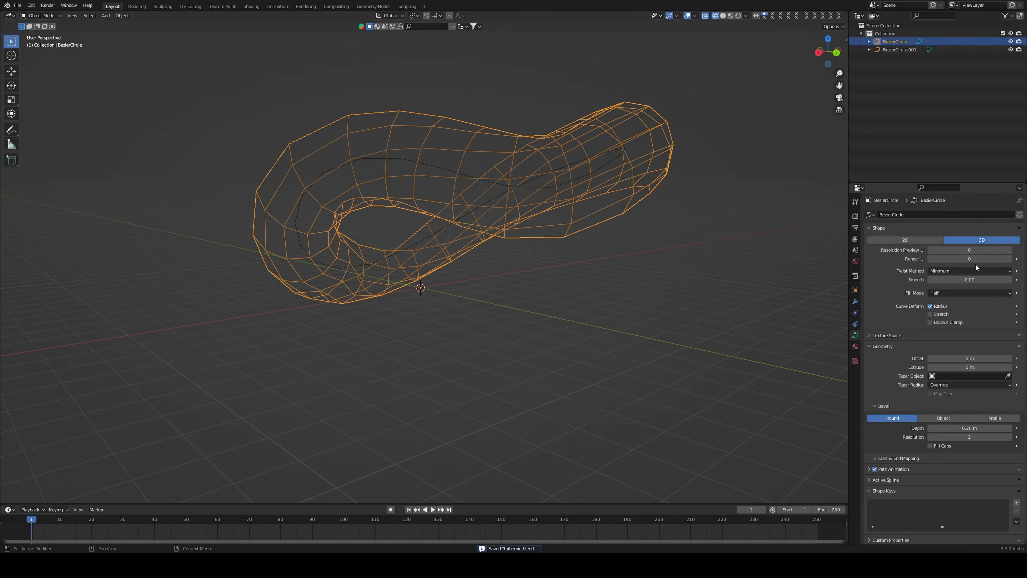
left_click(931, 250)
left_click(931, 250)
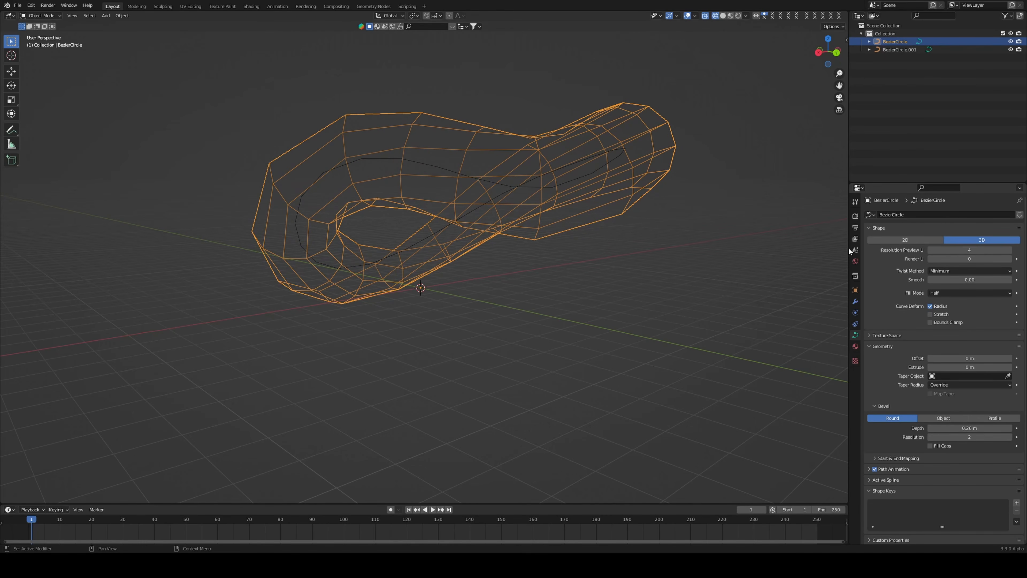
mouse_move(707, 257)
middle_mouse_down()
mouse_move(640, 261)
mouse_move(565, 289)
mouse_move(687, 279)
mouse_move(605, 283)
middle_mouse_up()
key("shift+z")
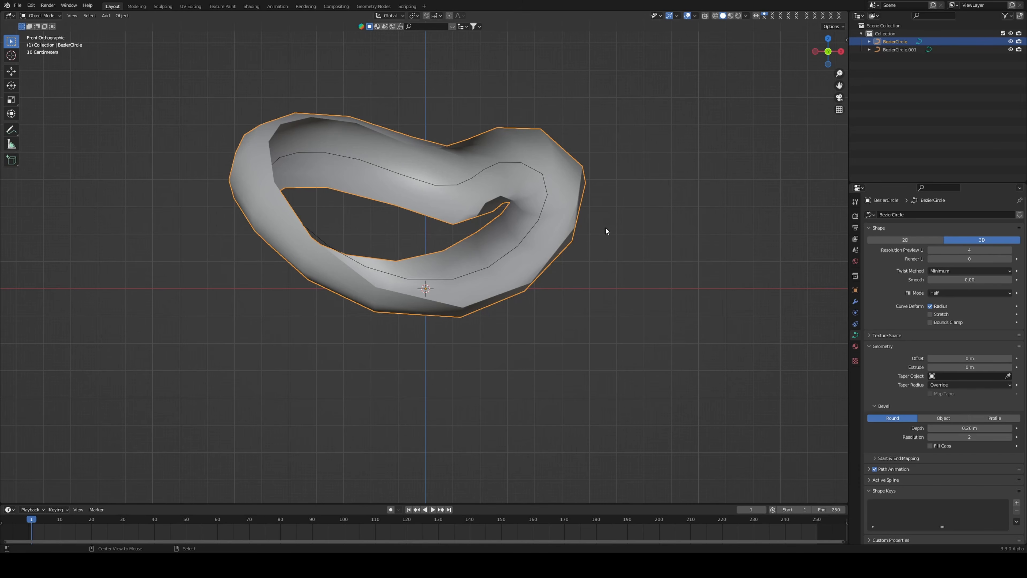
- Convert the beveled ring to a mesh and check its topology in Edit Mode
key("alt+c")
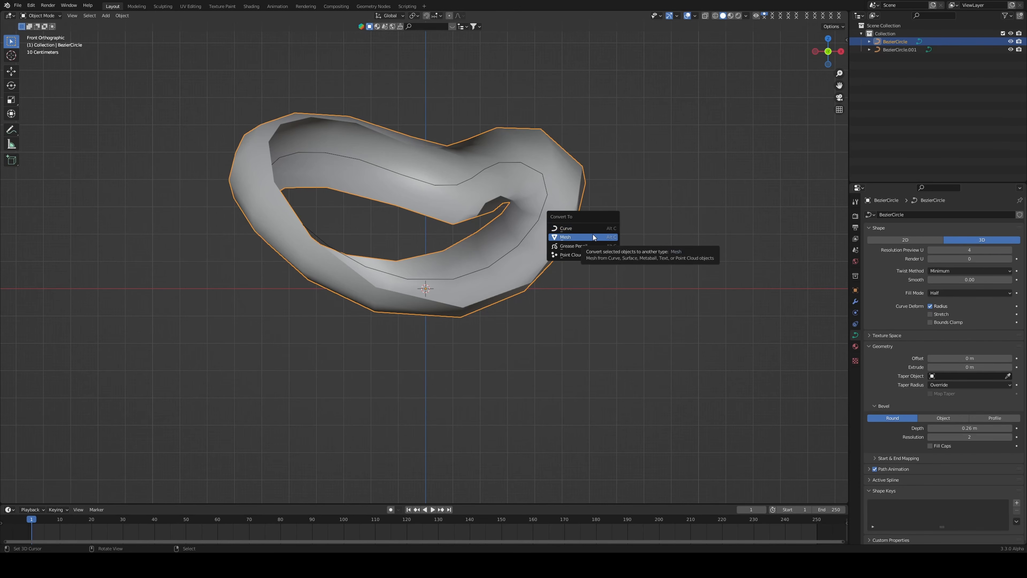
left_click(593, 236)
key("Tab")
middle_click_drag(603, 237, 488, 243)
key("Tab")
key("KP_1")
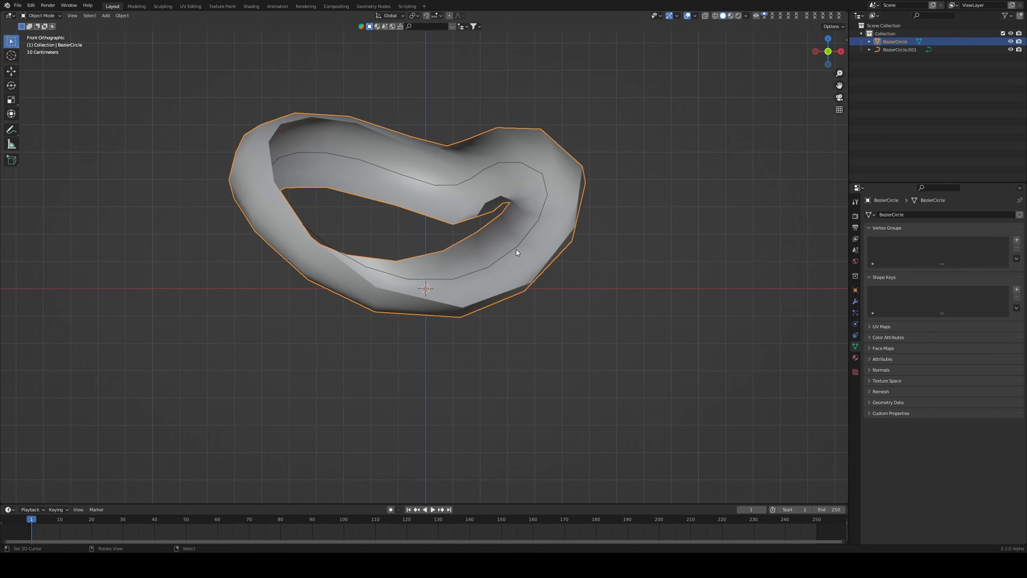
- Add a Solidify modifier to the ring mesh
left_click(856, 301)
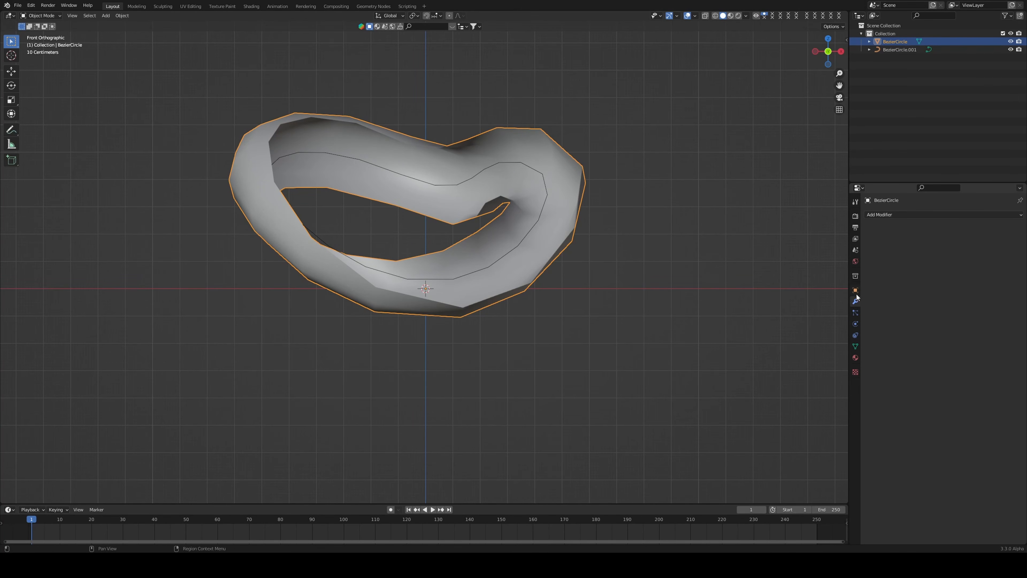
left_click(896, 212)
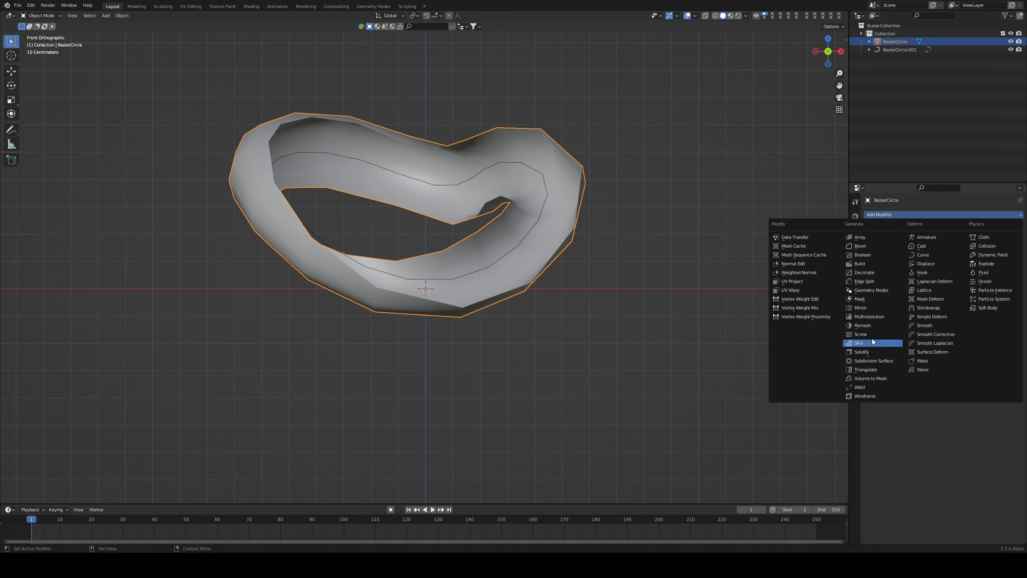
left_click(864, 351)
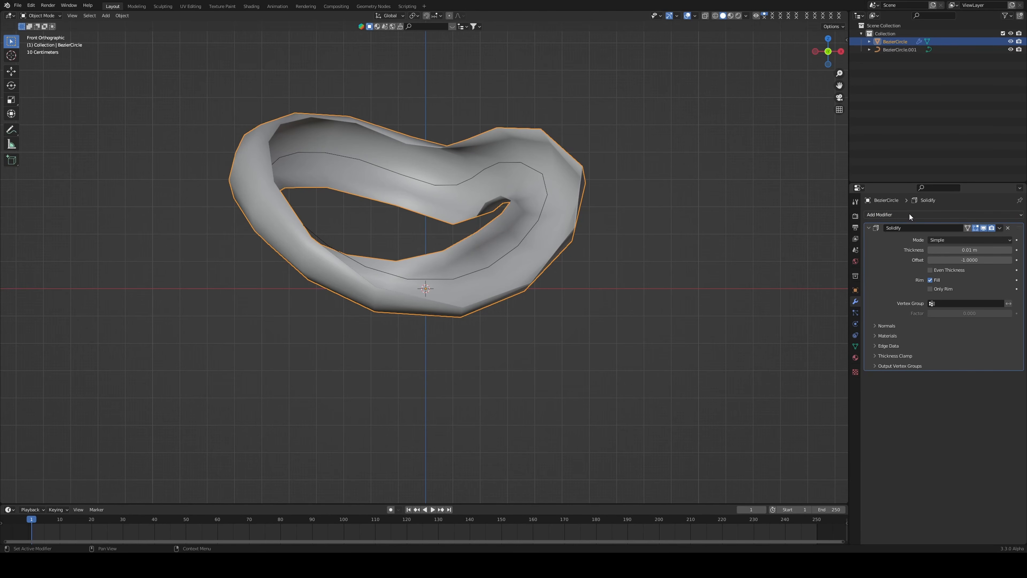
- Add a Bevel modifier and a Subdivision modifier to the ring, with viewport and render levels of 1
left_click(909, 213)
left_click(873, 243)
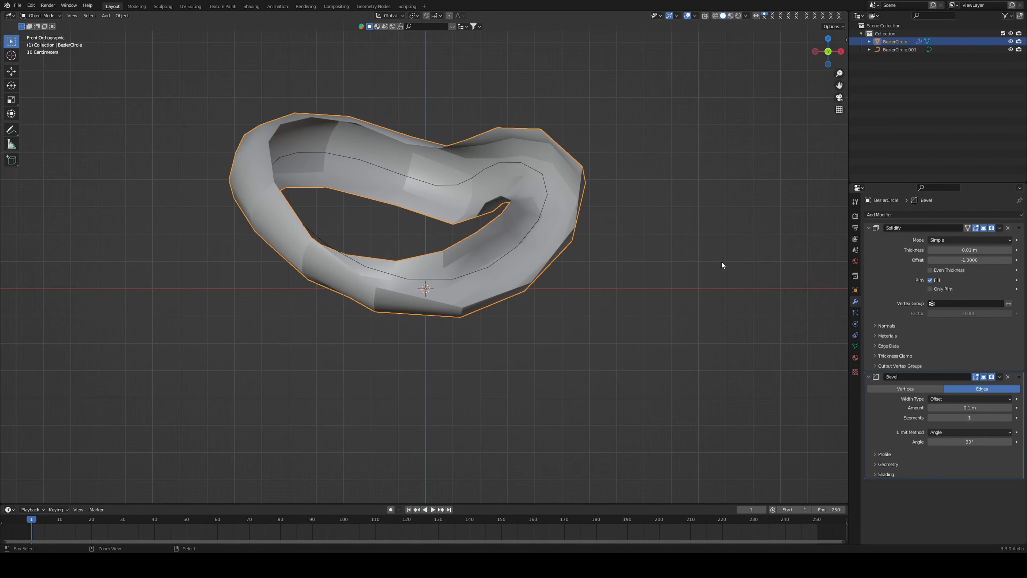
key("ctrl+1")
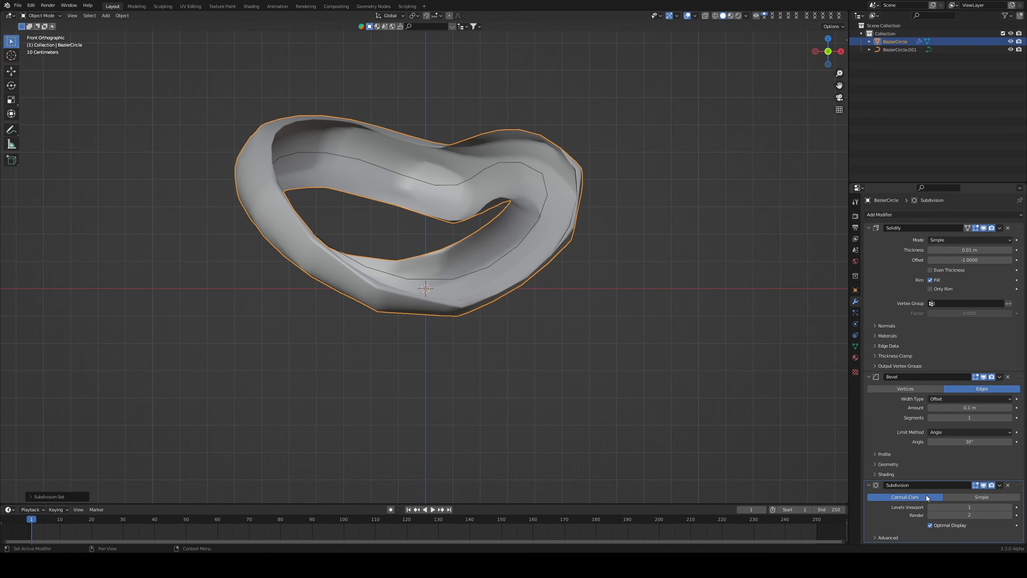
left_click(928, 514)
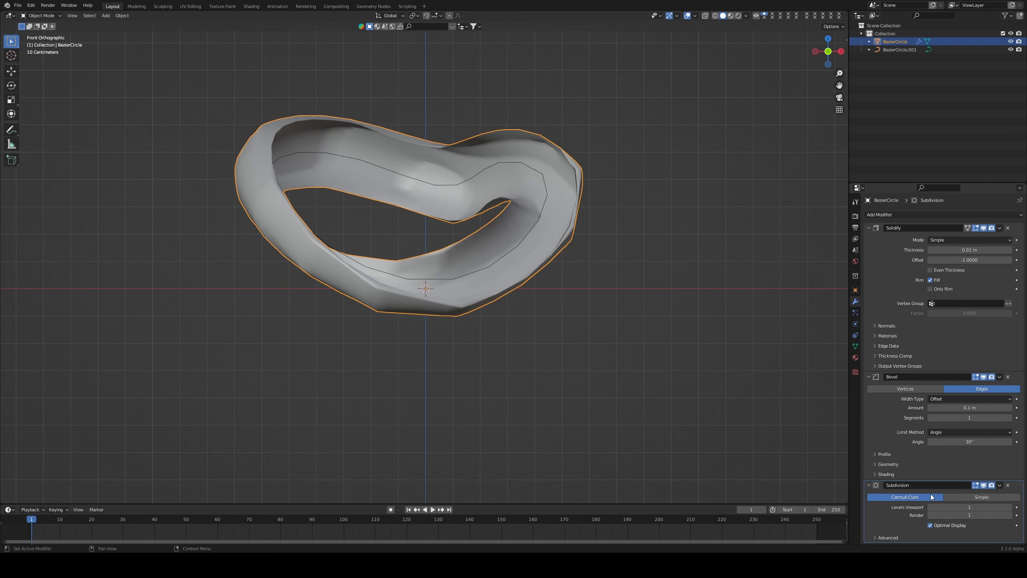
- Set the Solidify thickness to -1.004 m, and give the Bevel modifier an amount of 0.154 m with 2 segments
left_click_drag(969, 249, 921, 250)
middle_click_drag(639, 227, 696, 242)
mouse_move(967, 404)
left_mouse_down()
mouse_move(955, 407)
mouse_move(976, 407)
left_mouse_up()
left_click(1009, 417)
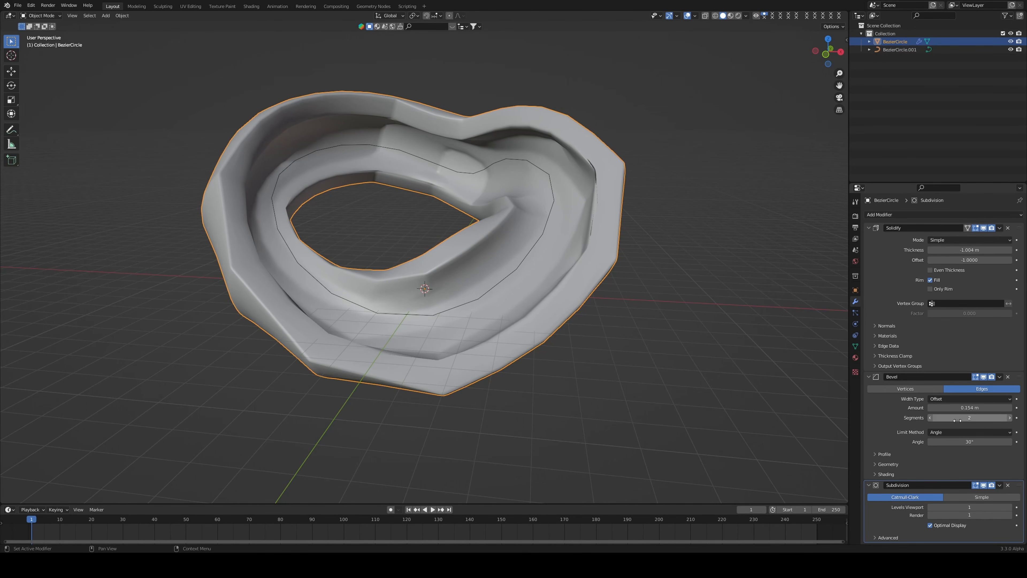
middle_click_drag(631, 316, 311, 122)
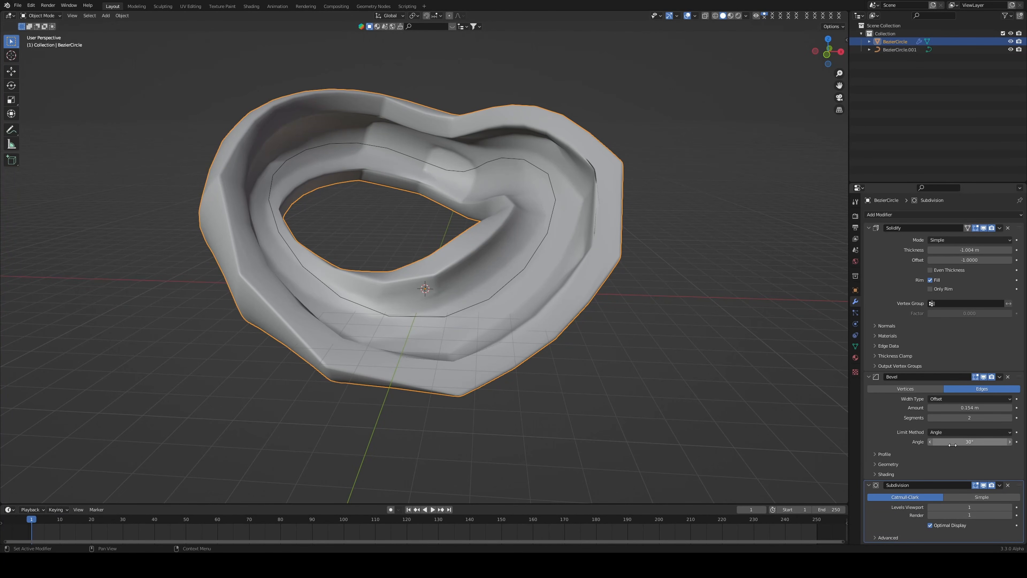
- Raise the Bevel modifier's angle limit to 60° and the Subdivision modifier's viewport level to 2
left_click_drag(970, 442, 1001, 442)
middle_click_drag(607, 306, 720, 371)
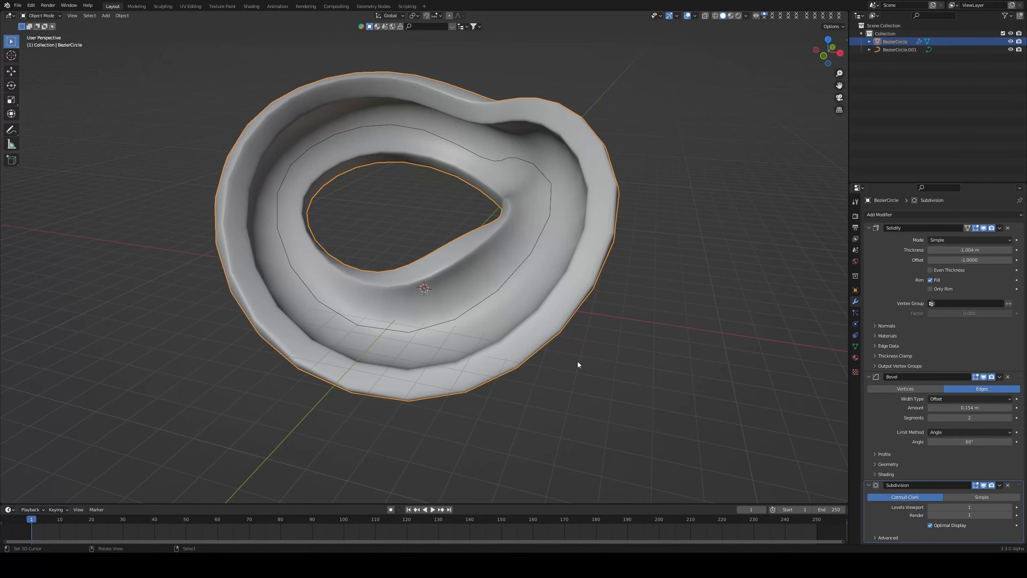
middle_click_drag(522, 334, 555, 374)
scroll(555, 374, "up", 4)
scroll(555, 375, "down", 5)
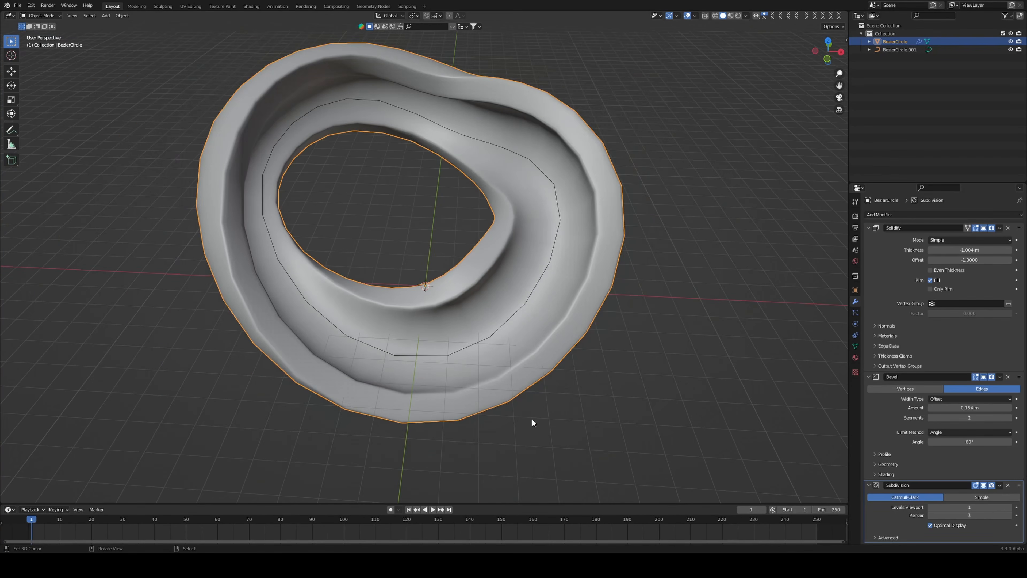
left_click(1010, 508)
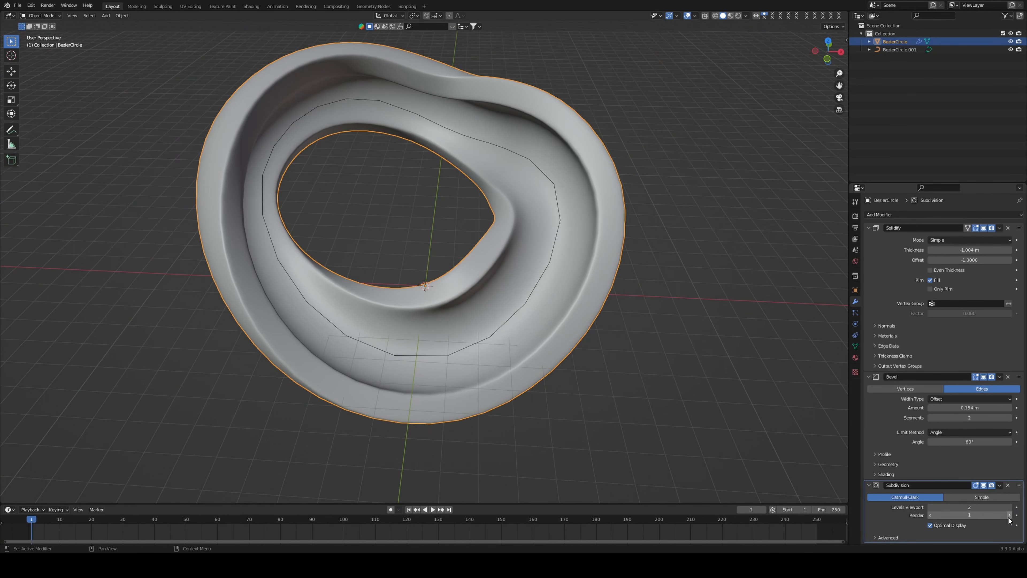
- Raise the Subdivision modifier's render level to 2 and save the file
left_click(1010, 516)
key("ctrl+s")
middle_click_drag(541, 343, 556, 334)
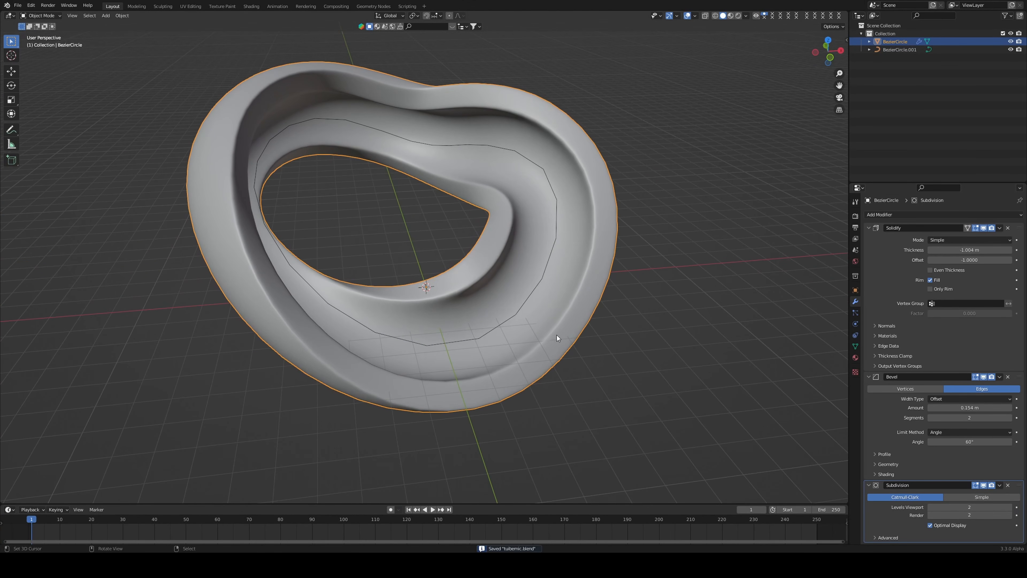
key("KP_1")
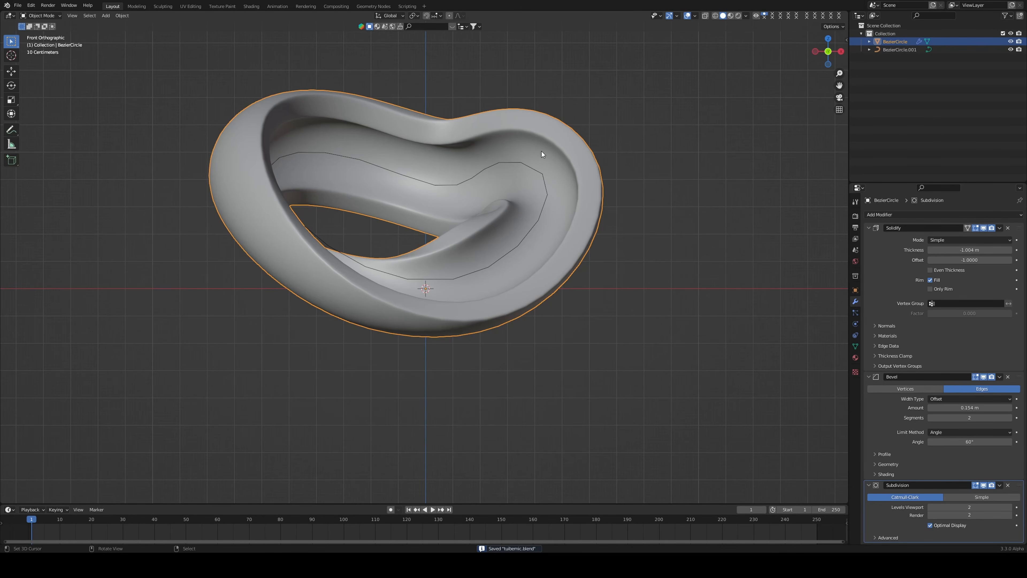
scroll(541, 151, "up", 3)
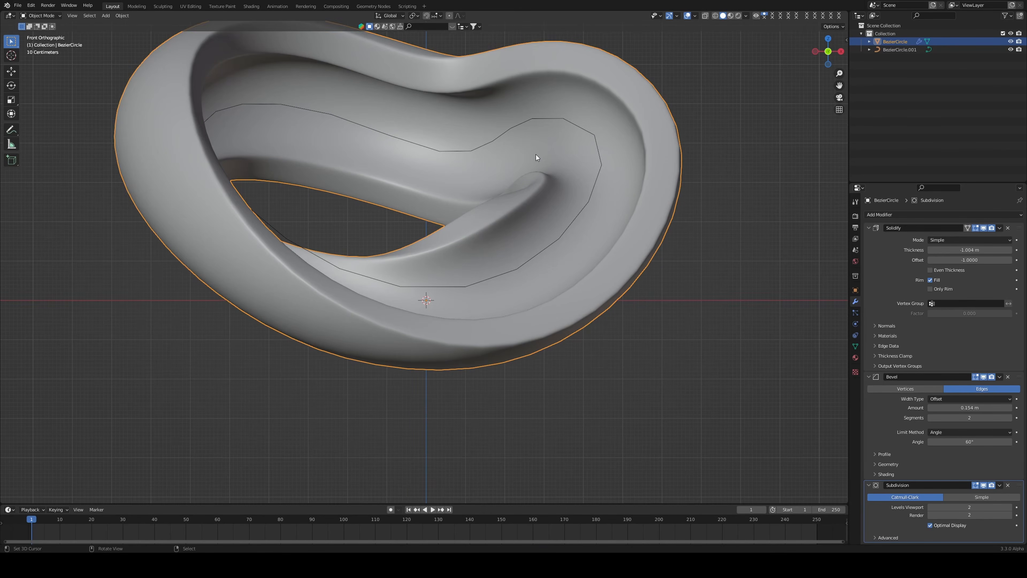
- Add a UV sphere to the scene and move it along the Y axis
left_click(628, 111)
middle_click_drag(521, 151, 533, 194, "shift")
scroll(533, 194, "down", 1)
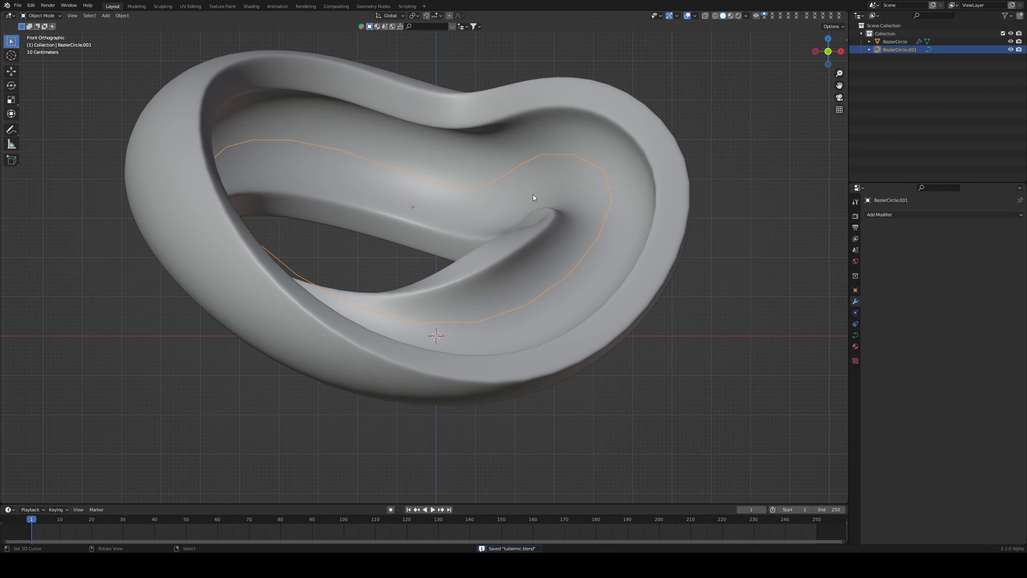
key("shift+a")
mouse_move(443, 192)
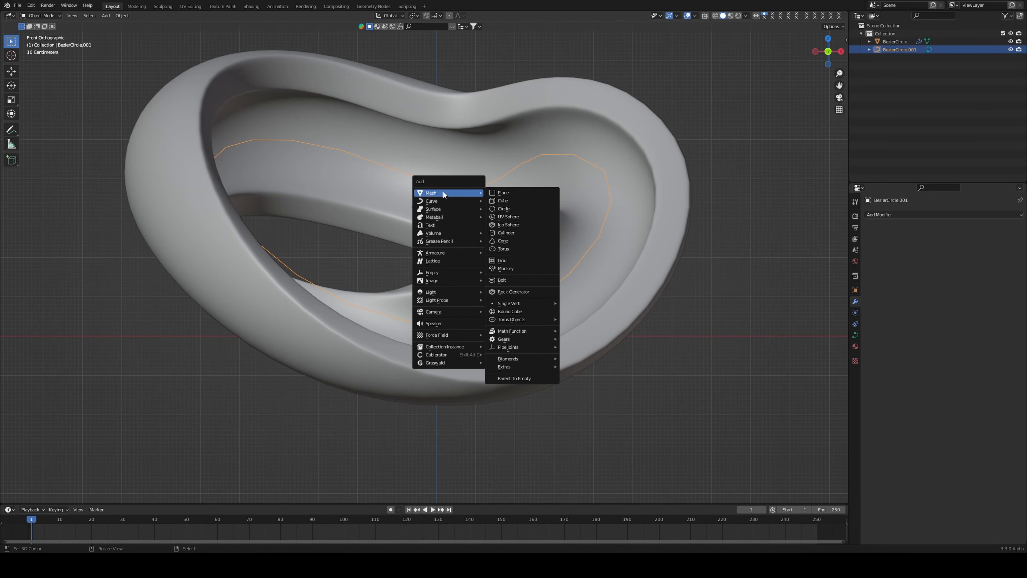
left_click(508, 217)
scroll(510, 232, "down", 2)
key("g")
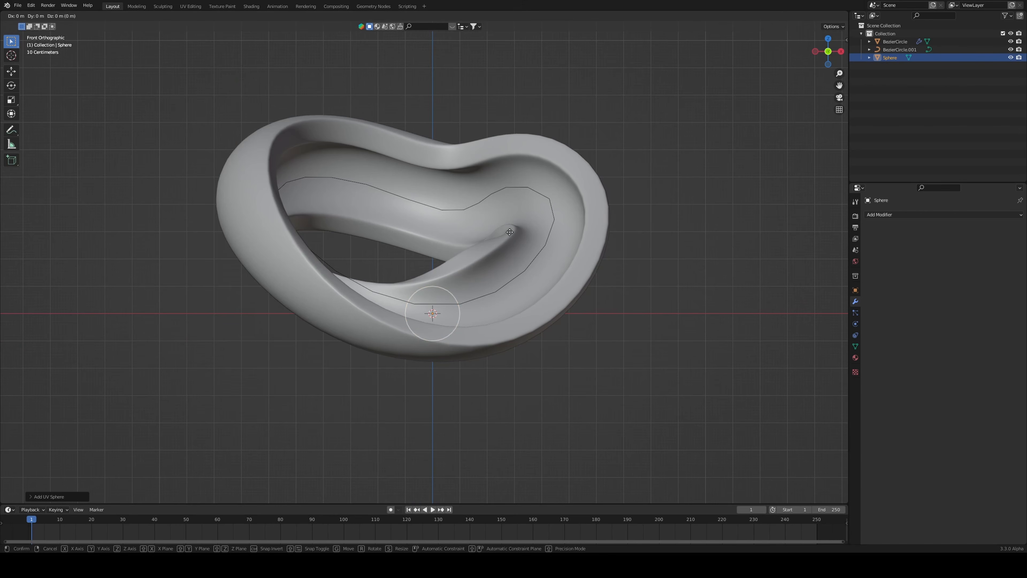
key("y")
left_click(524, 183)
- Add a second UV sphere and move it freely out to the ring's front rim
middle_click_drag(524, 184, 541, 224)
key("shift+a")
mouse_move(540, 224)
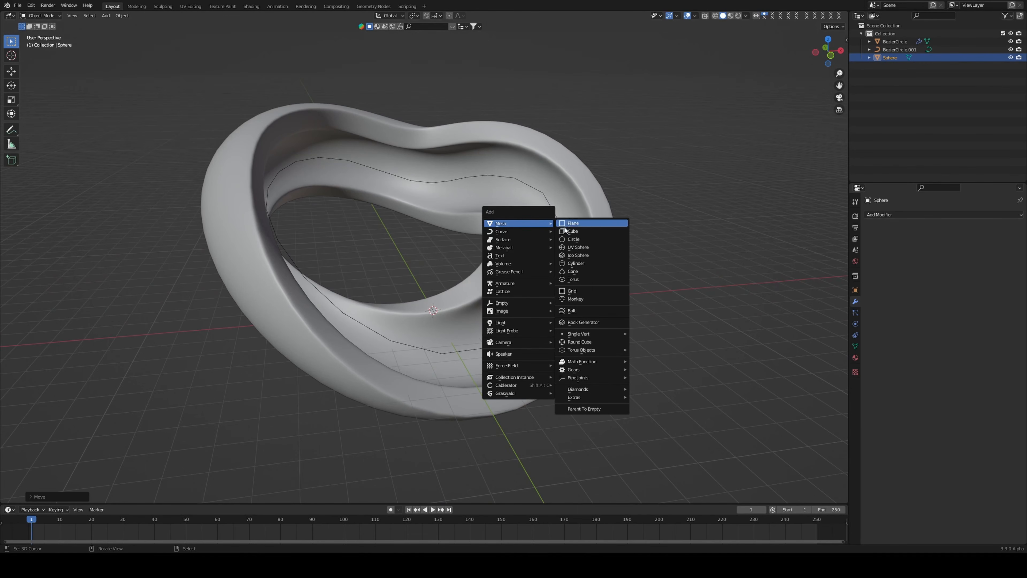
left_click(566, 248)
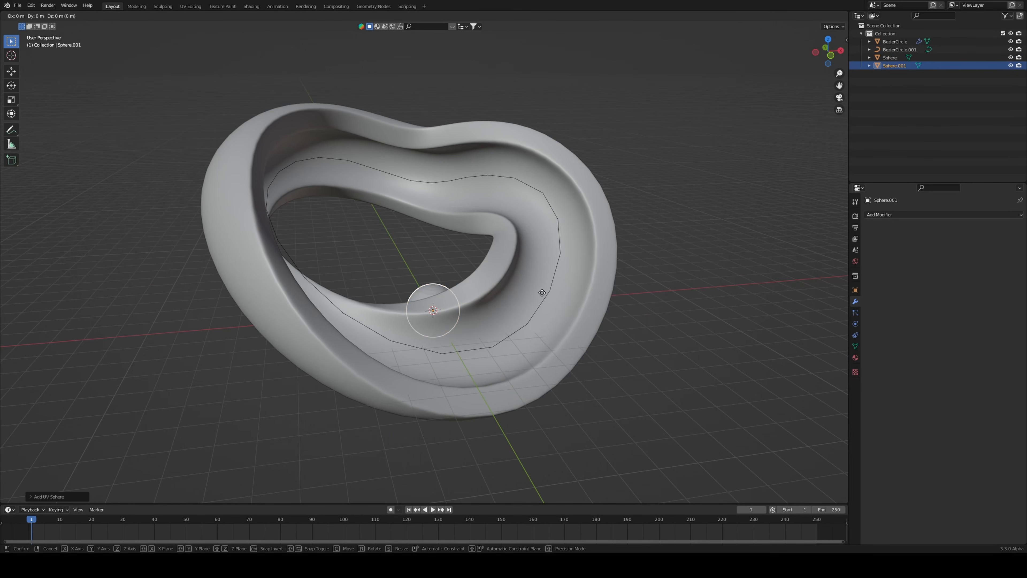
key("g")
left_click(591, 382)
middle_click_drag(591, 380, 473, 301)
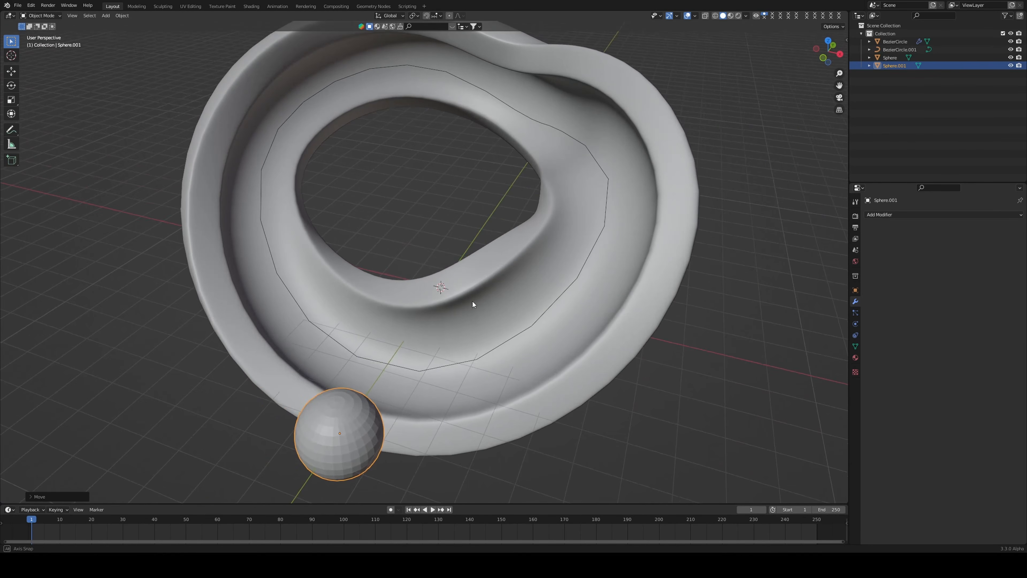
- Snap the 3D cursor to the center curve's origin, and snap the second sphere to the cursor
left_click(508, 345)
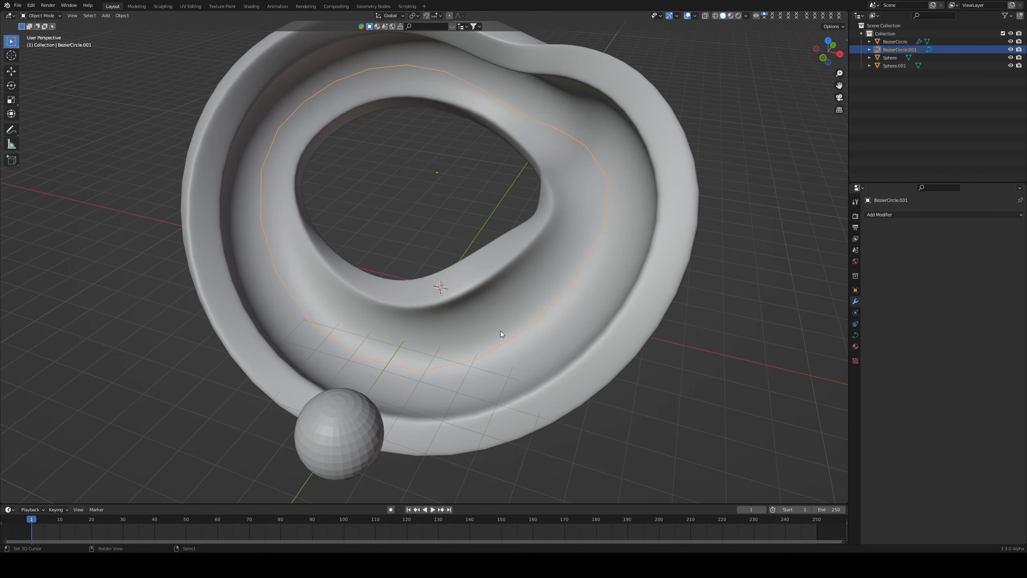
middle_click_drag(484, 324, 474, 245)
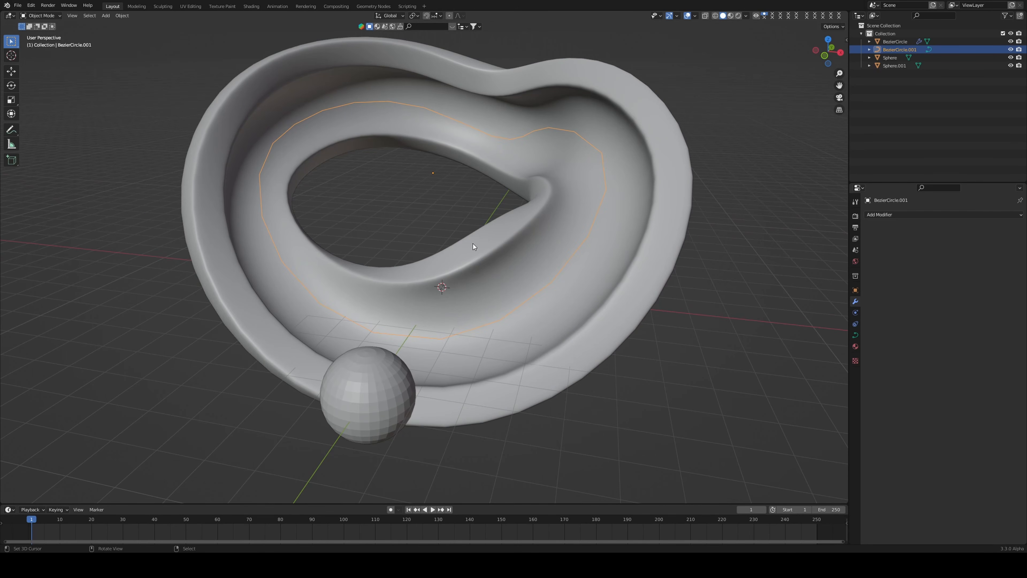
key("shift+s")
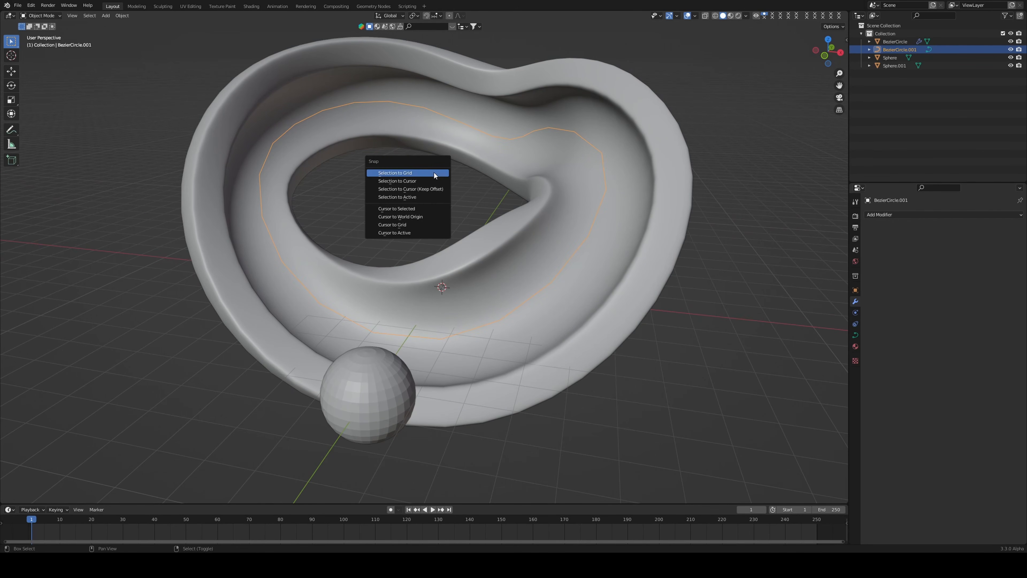
left_click(436, 209)
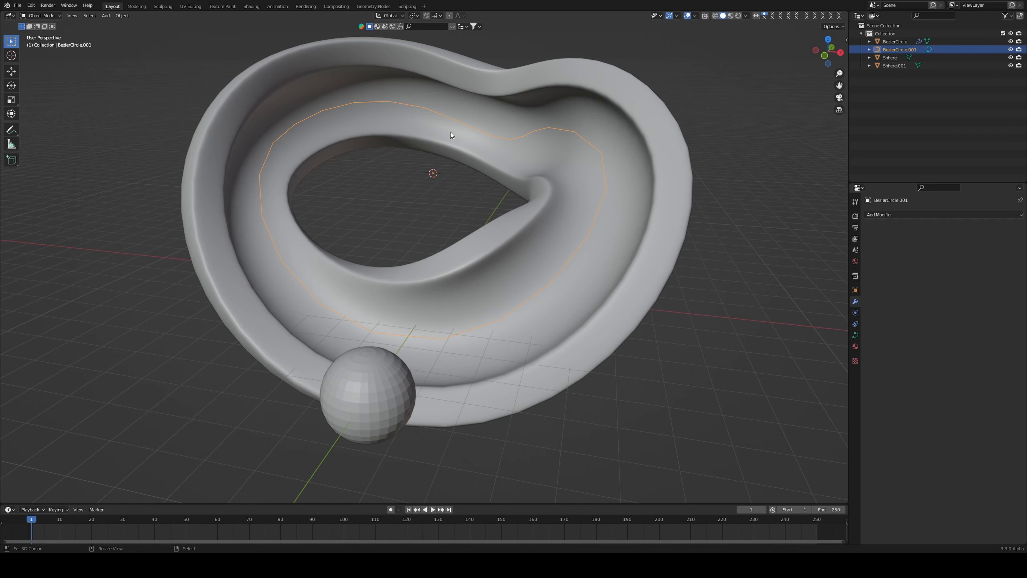
left_click(371, 391)
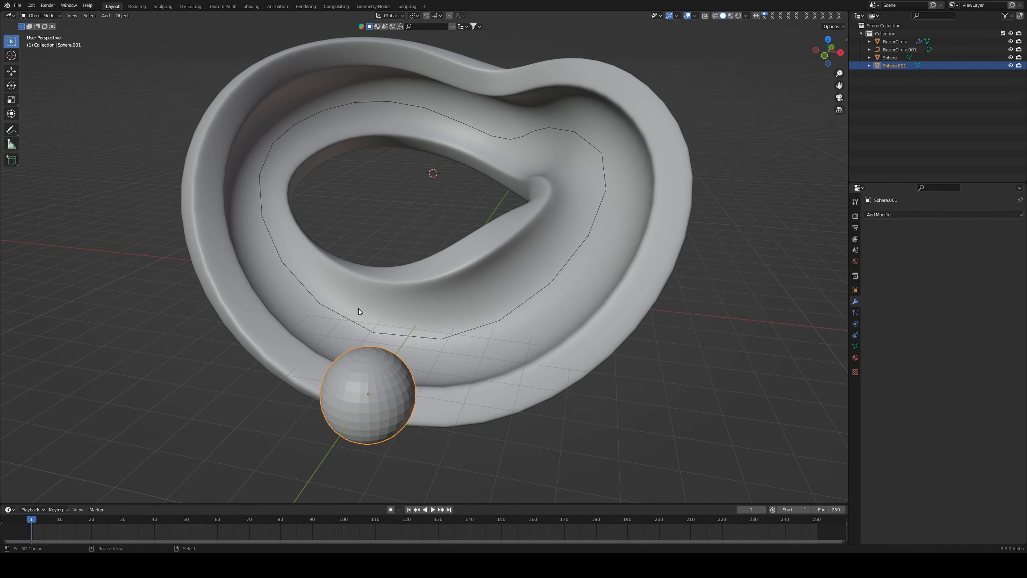
middle_click_drag(359, 309, 478, 189)
key("shift+s")
left_click(352, 265)
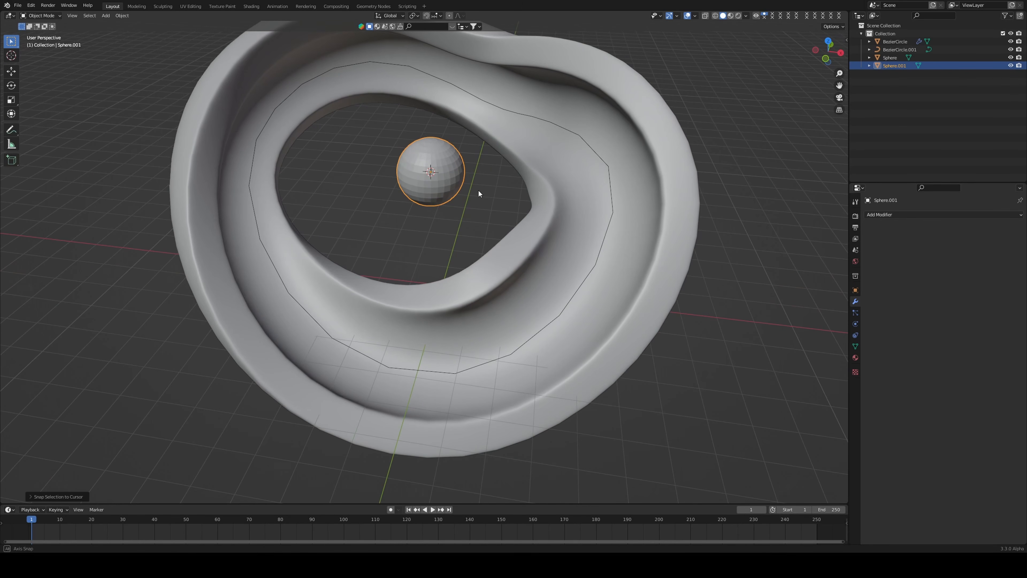
right_click(608, 221)
right_click(458, 184)
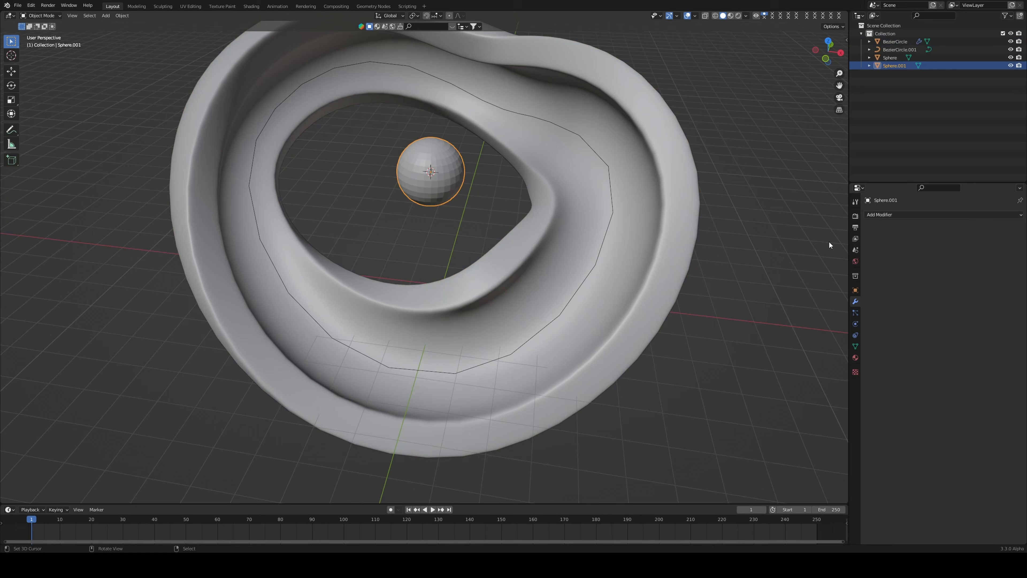
- Add a Follow Path constraint to the second sphere with the center curve as its target
left_click(898, 215)
left_click(855, 334)
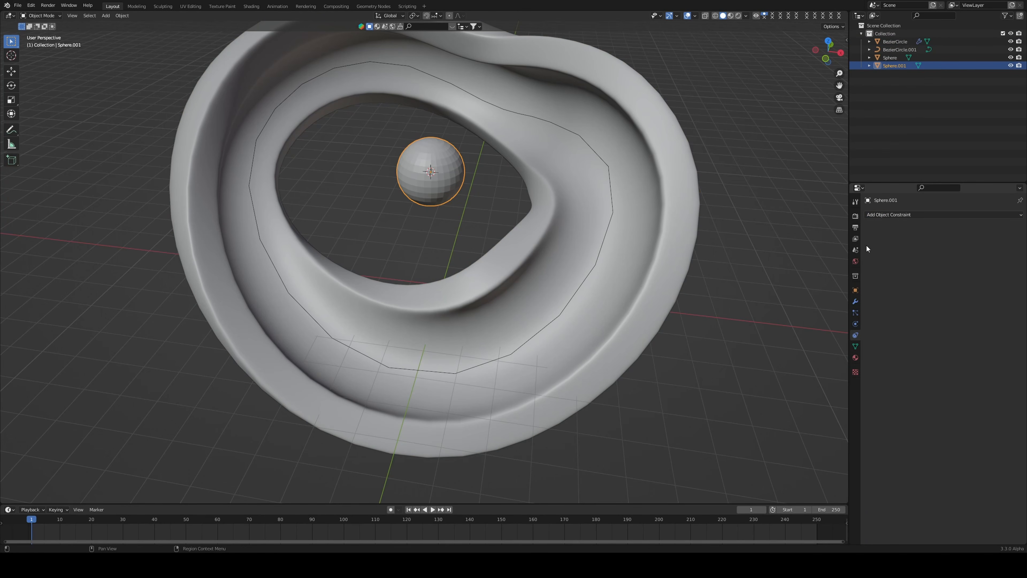
left_click(881, 215)
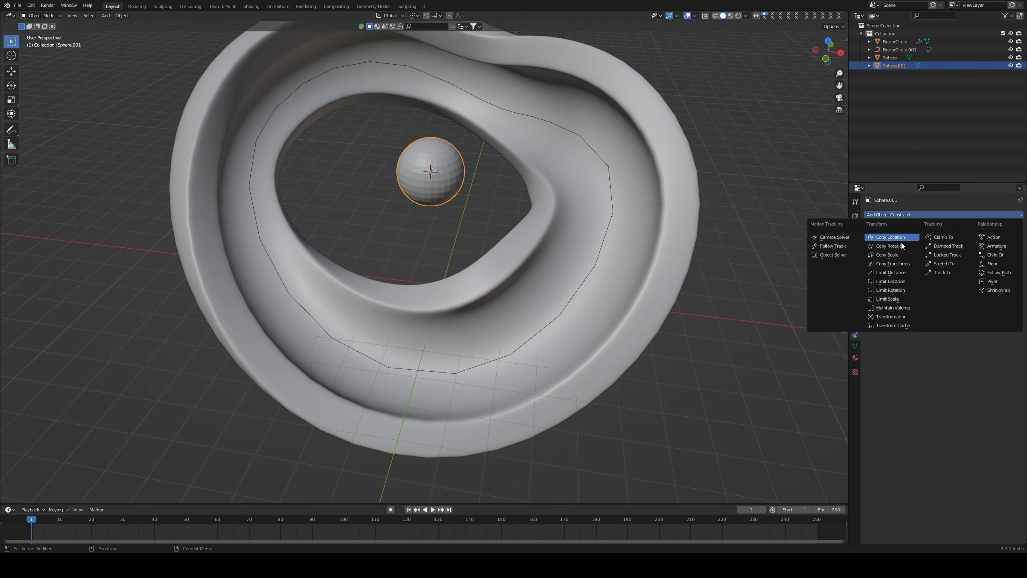
left_click(993, 272)
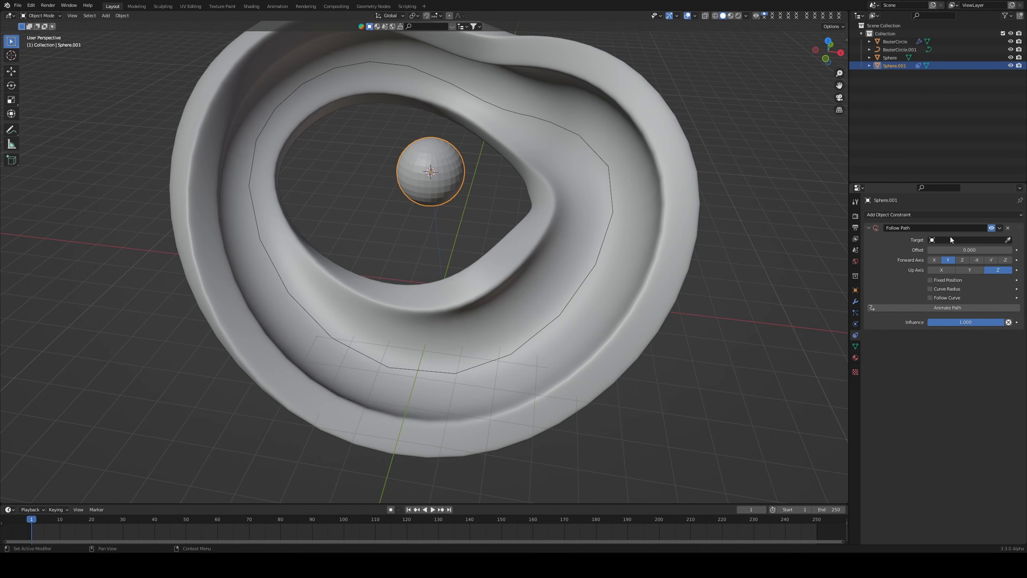
left_click(1008, 240)
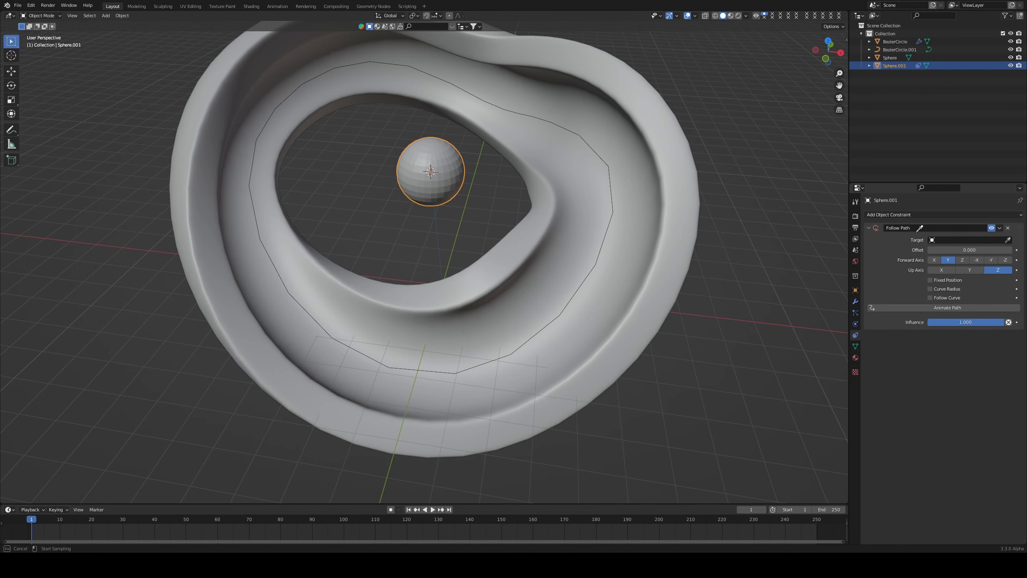
left_click(614, 201)
- Animate the sphere's Follow Path constraint and play the animation
middle_click_drag(568, 245, 583, 229)
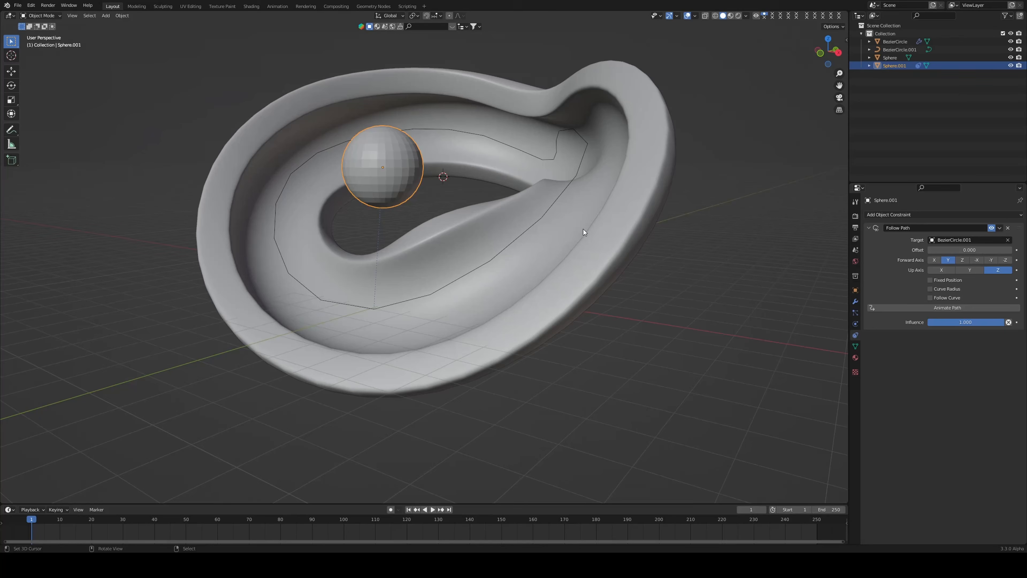
left_click(966, 308)
key("space")
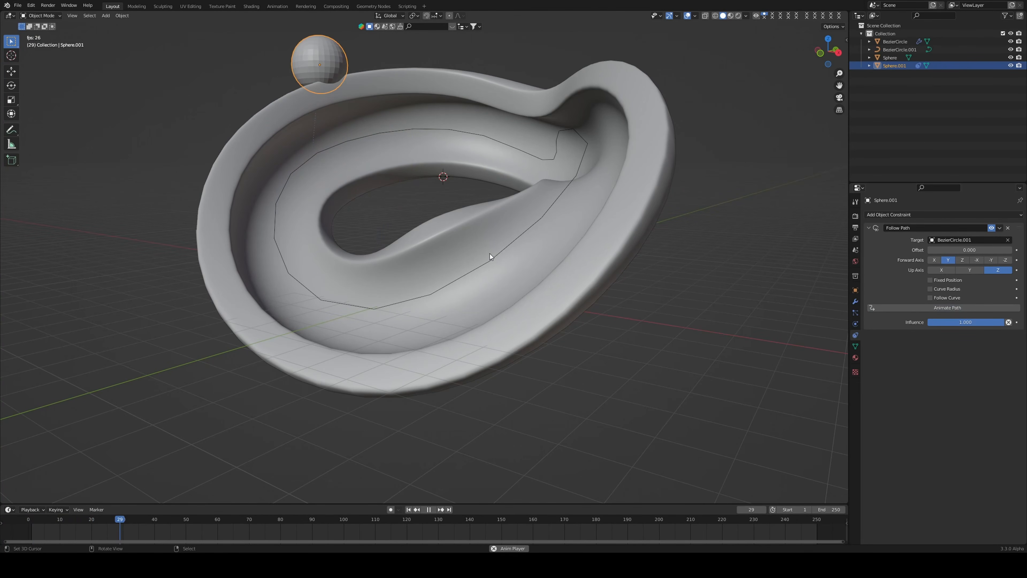
- Set the center curve's path animation length to 200 frames, then stop playback and return to frame 1
left_click(494, 253)
left_click(507, 248)
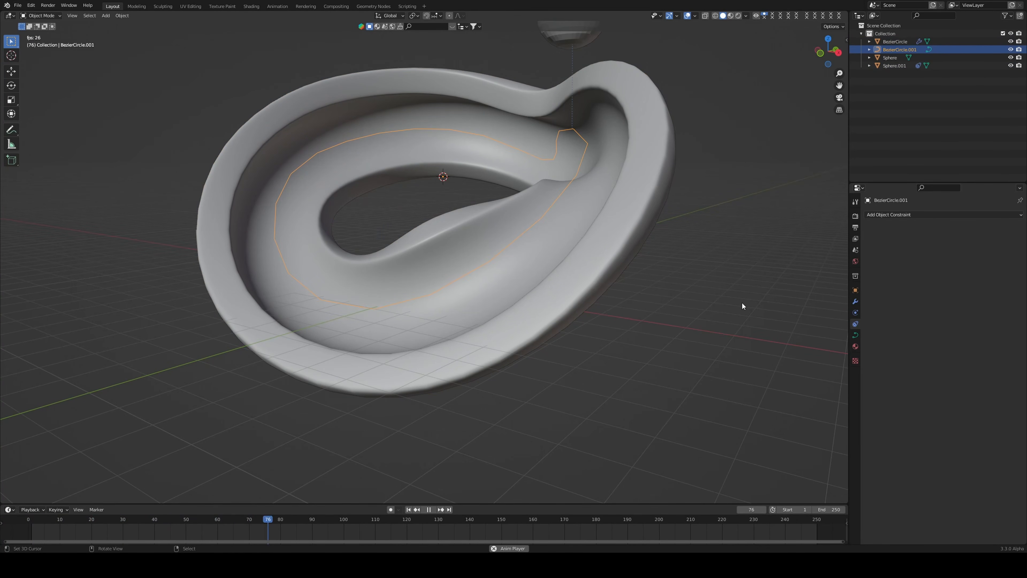
left_click(855, 335)
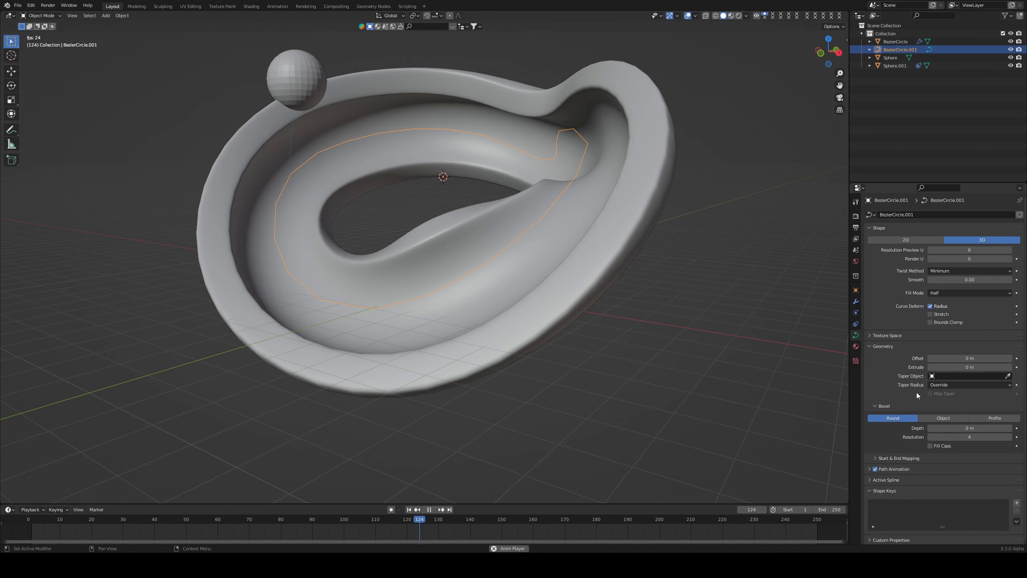
scroll(900, 341, "down", 2)
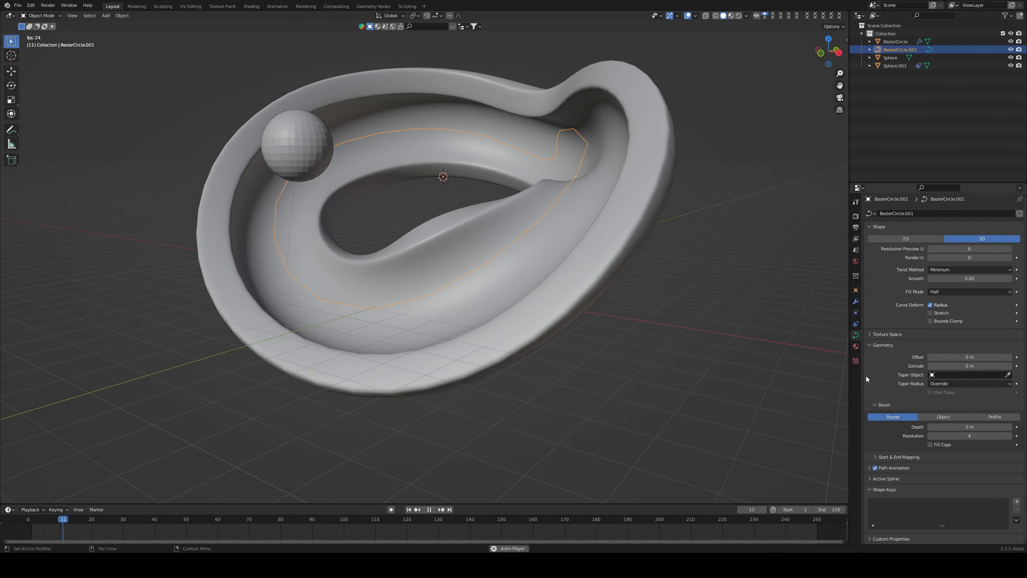
left_click(896, 468)
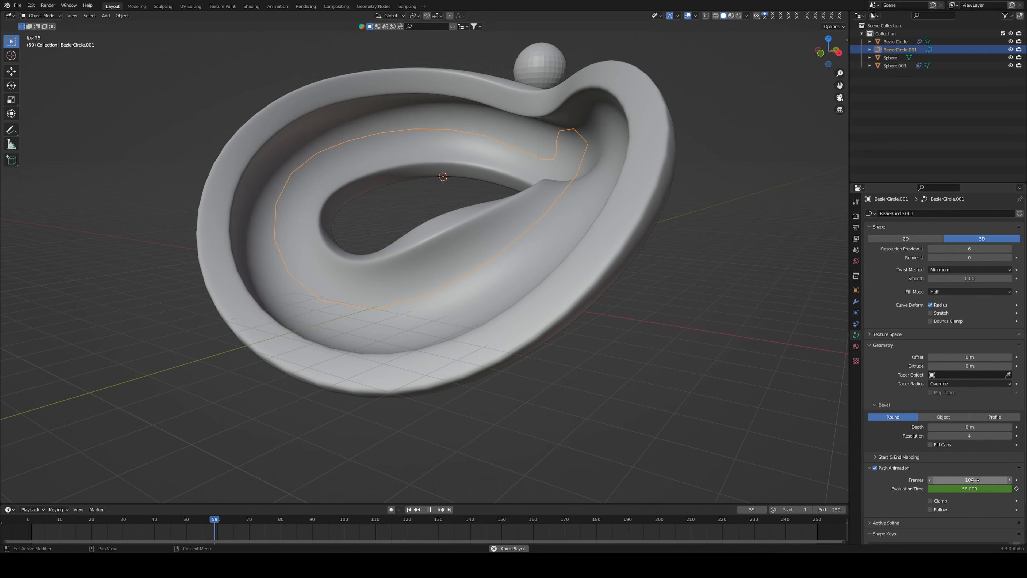
left_click_drag(975, 479, 909, 480)
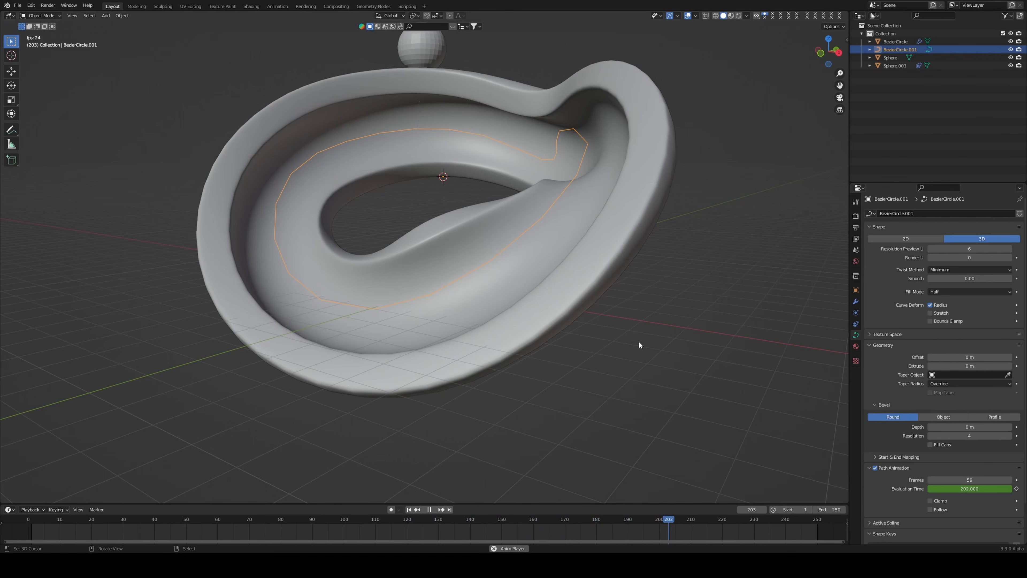
left_click_drag(969, 480, 1024, 480)
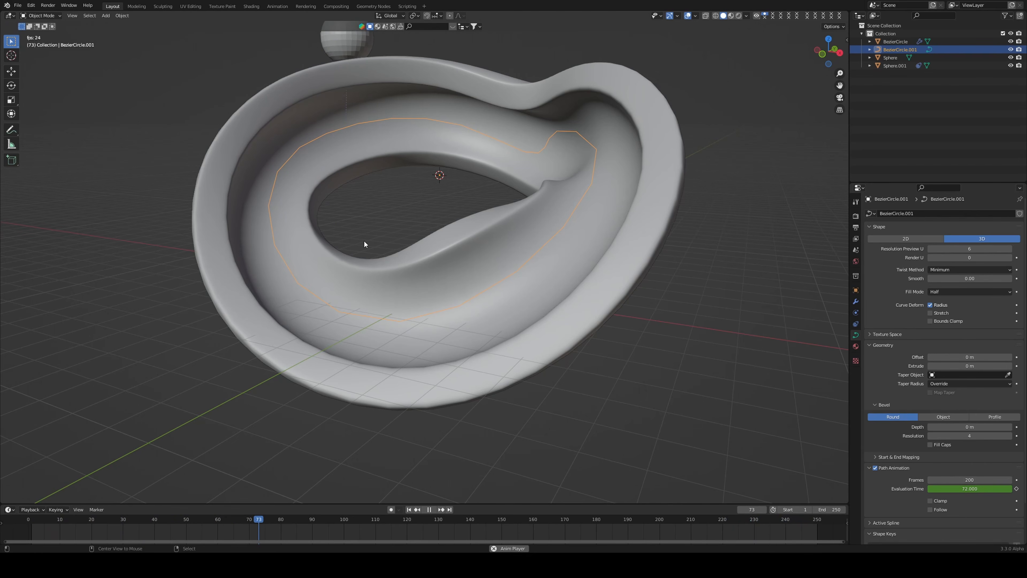
key("space")
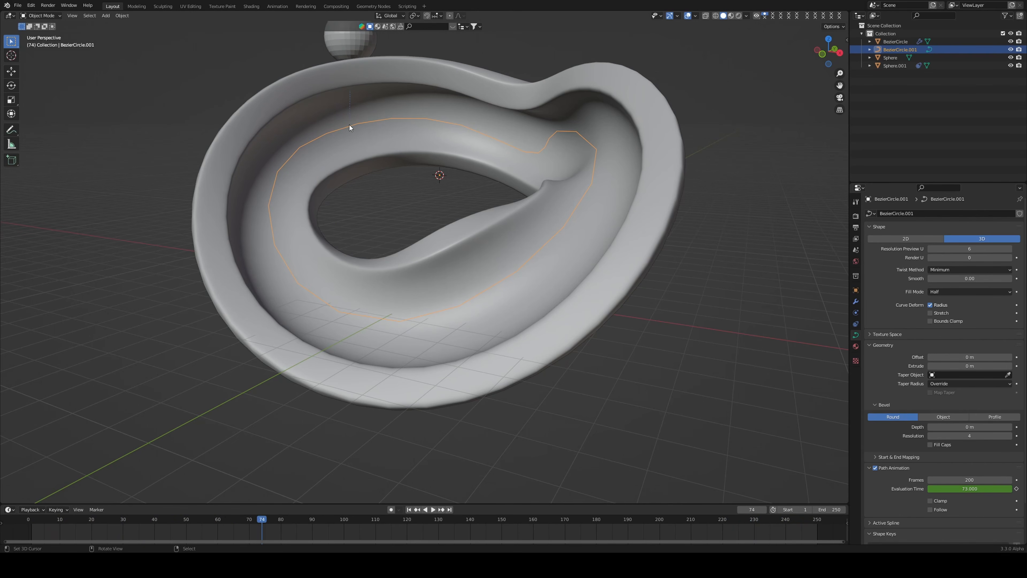
left_click(409, 510)
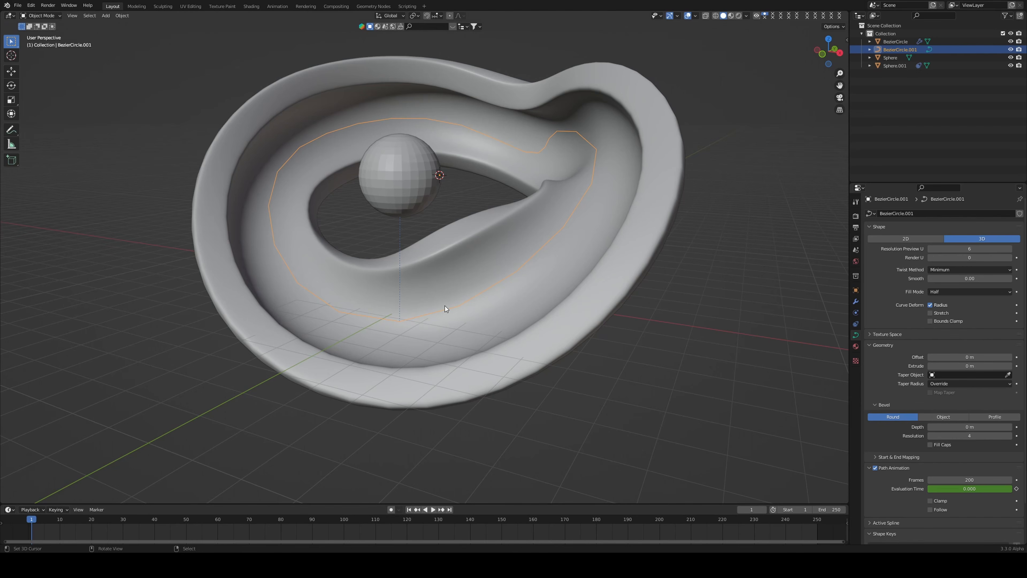
- Snap the 3D cursor to the center curve's front control point beneath the sphere, and select the sphere in Object Mode
key("Tab")
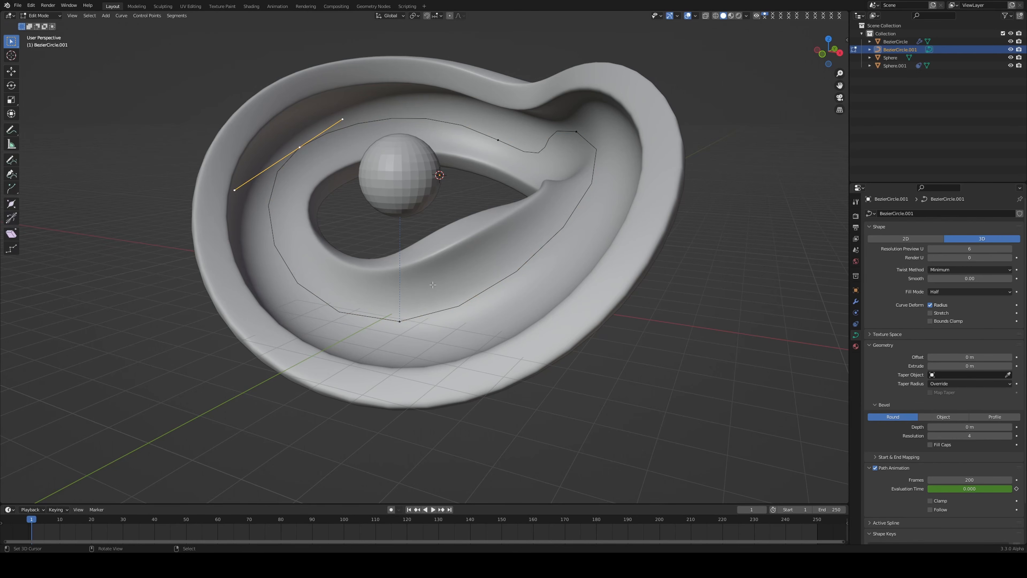
right_click(398, 322)
mouse_move(440, 318)
middle_mouse_down()
mouse_move(484, 318)
mouse_move(479, 296)
mouse_move(450, 311)
middle_mouse_up()
scroll(479, 296, "up", 3)
scroll(438, 300, "up", 2)
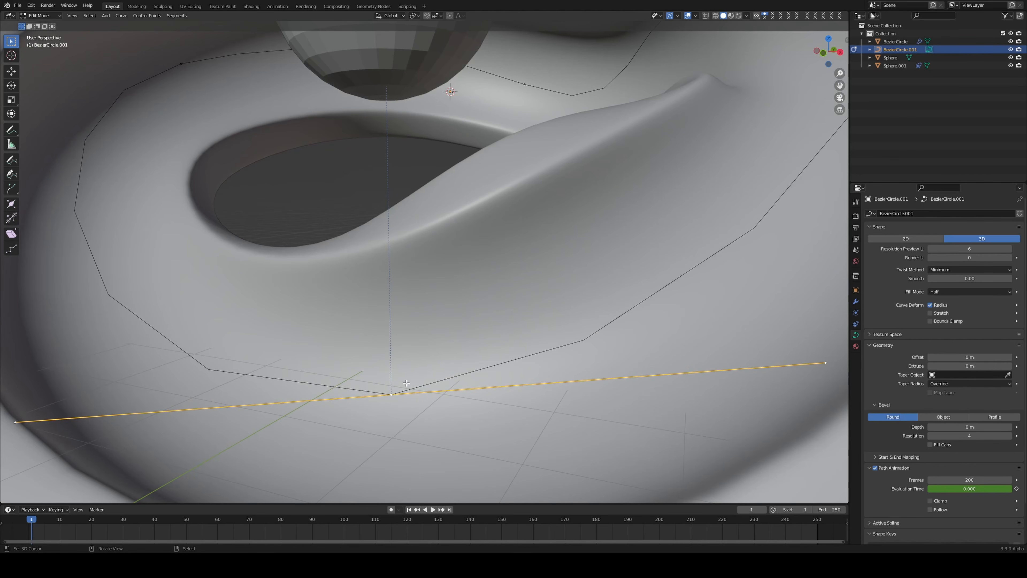
key("shift+s")
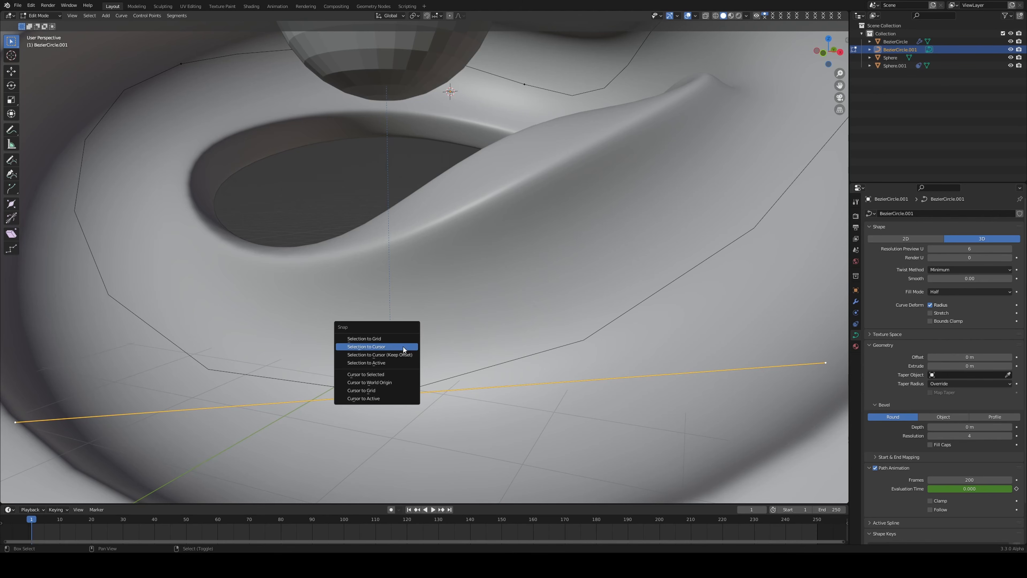
left_click(376, 372)
scroll(376, 380, "down", 5)
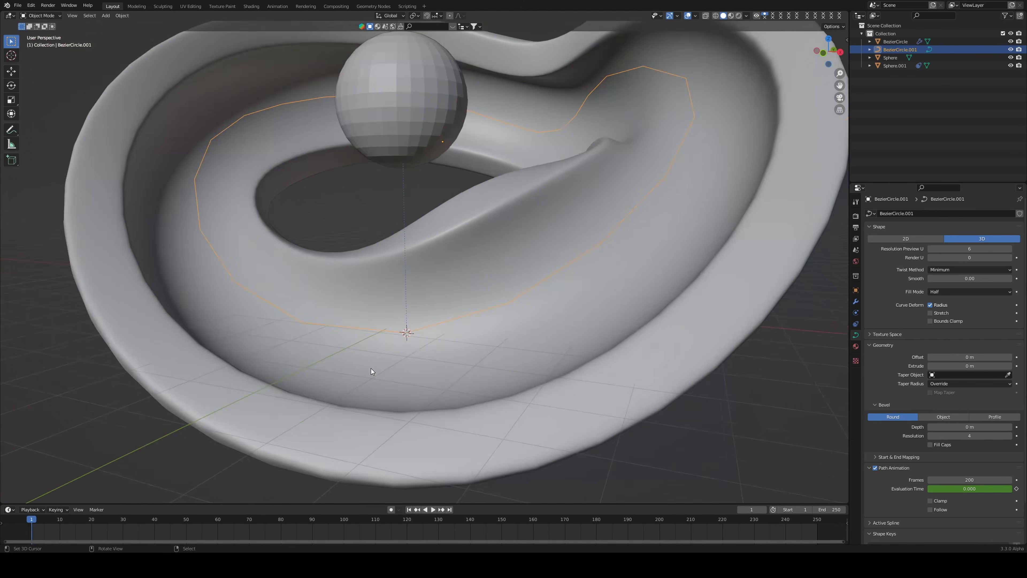
key("Tab")
left_click(404, 187)
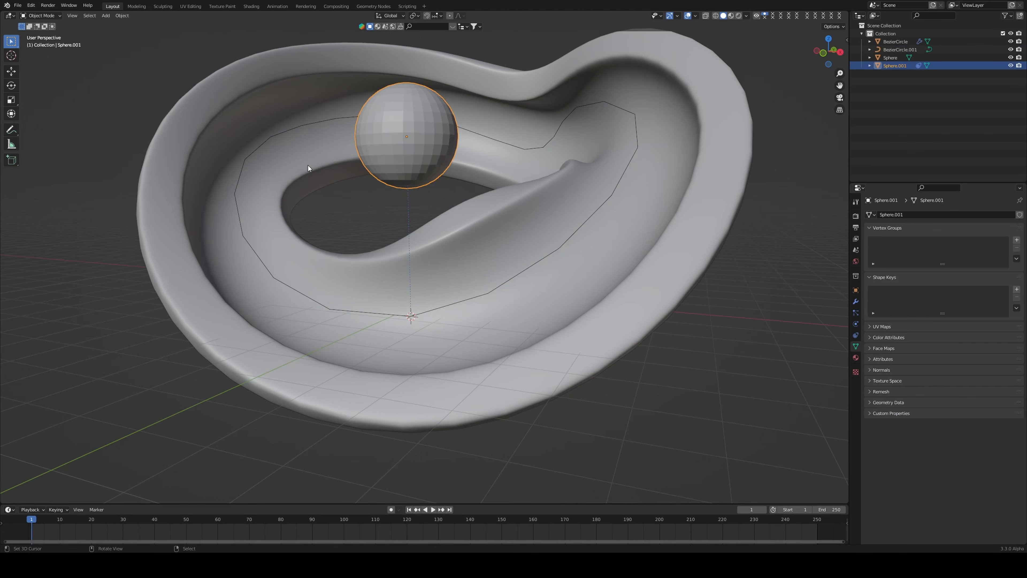
- Snap the path-following sphere to the 3D cursor on the center curve, play the animation, and stop it
key("shift+s")
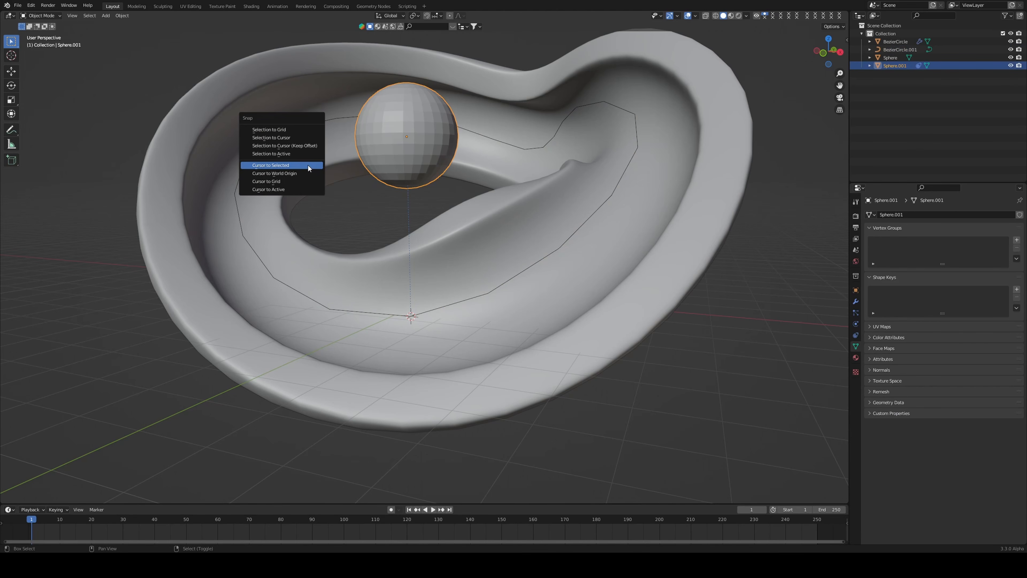
left_click(290, 138)
middle_click_drag(308, 154, 361, 224)
key("space")
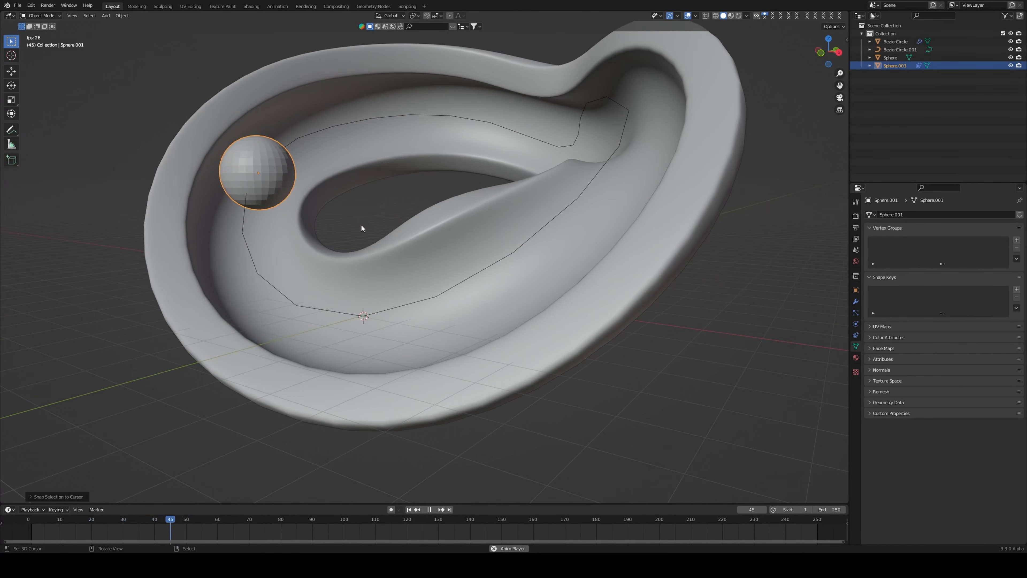
key("space")
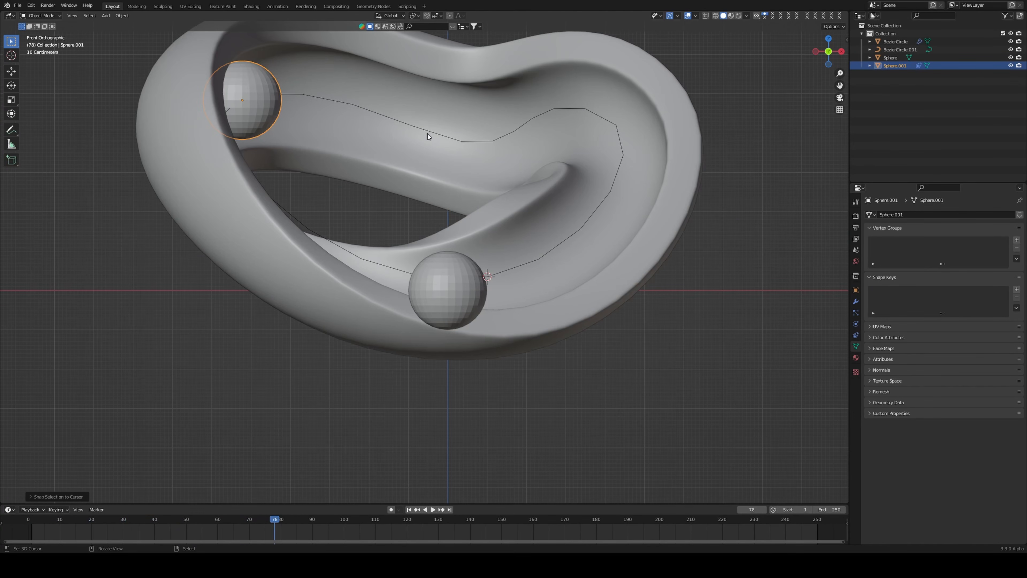
- Delete the original stationary sphere and scale up the path-following sphere to better fill the ring's channel
left_click(472, 304)
key("Delete")
middle_click_drag(472, 304, 411, 136)
left_click(411, 136)
key("s")
left_click(530, 179)
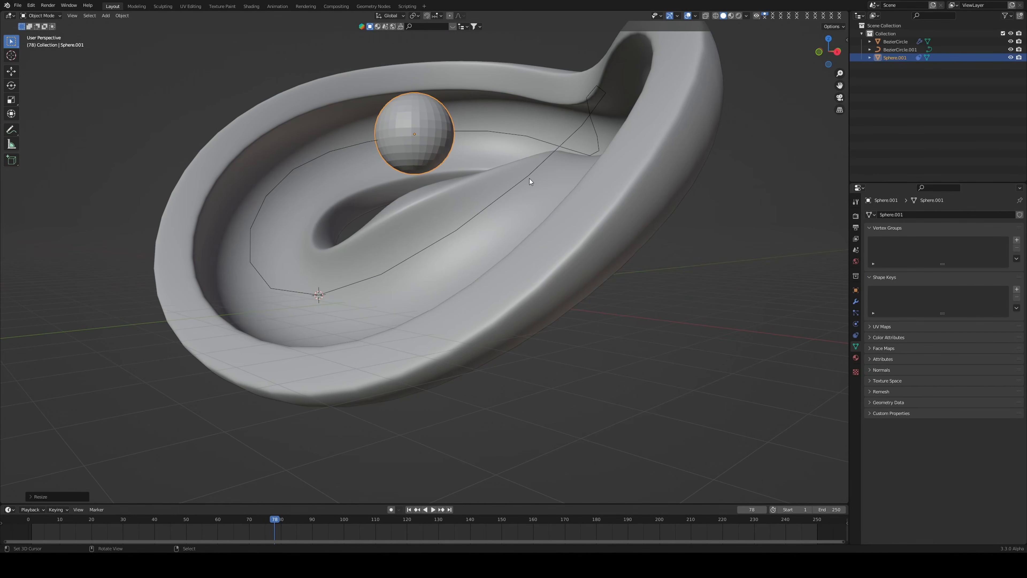
middle_click_drag(529, 182, 389, 191)
key("s")
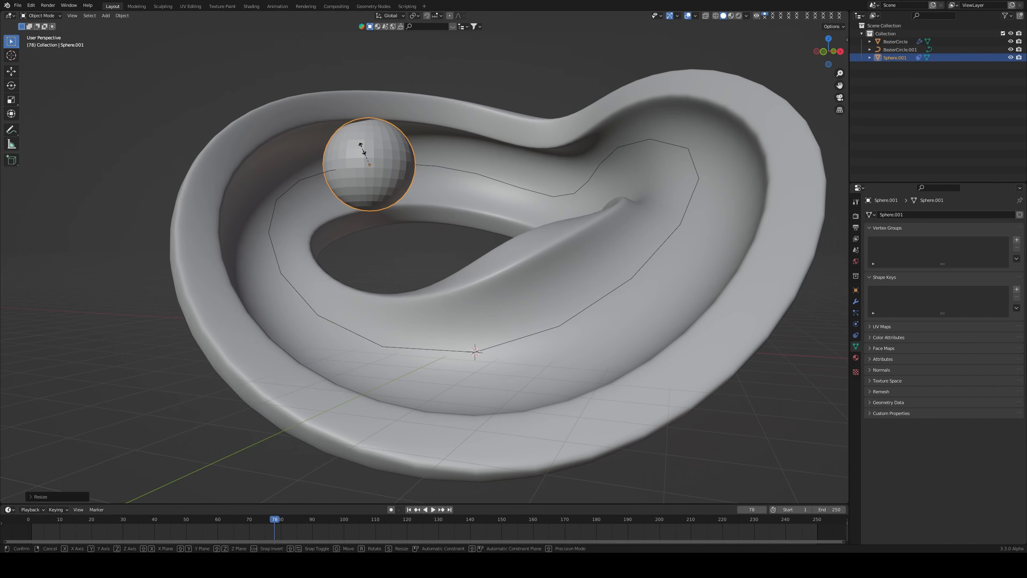
left_click(358, 148)
key("s")
left_click(464, 183)
- Shade the sphere smooth and save the file
key("w")
middle_click_drag(356, 142, 565, 113)
left_click(380, 150)
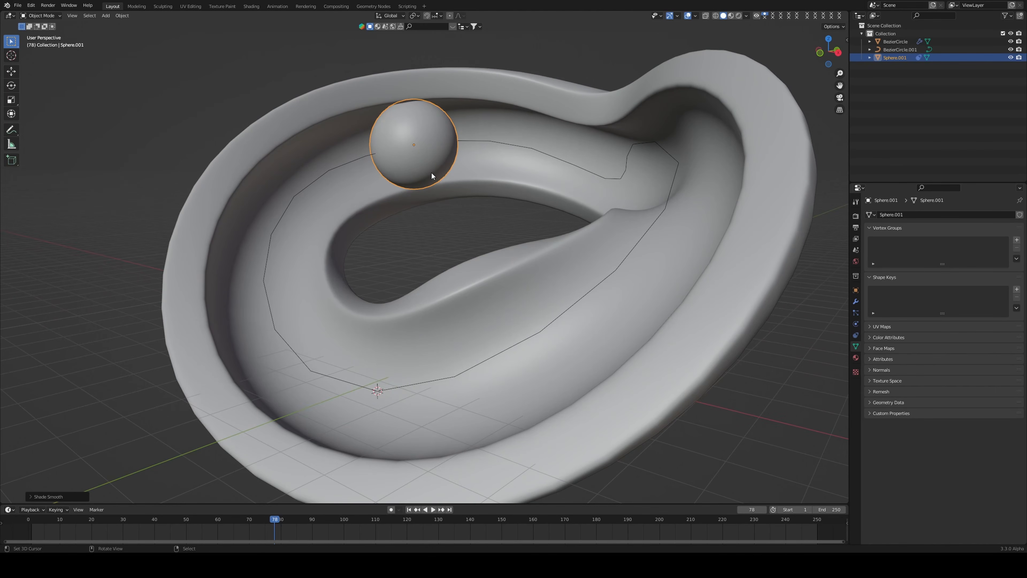
key("ctrl+s")
- Play the animation to check the enlarged sphere's fit along the channel, stop it, and inspect the front view
middle_click_drag(432, 175, 560, 251, "alt")
key("space")
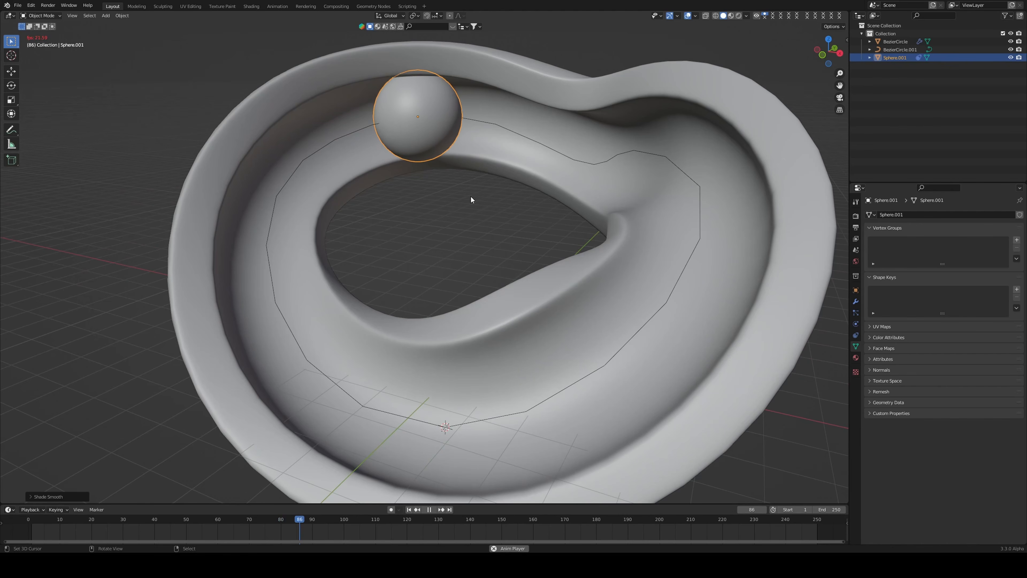
key("space")
key("KP_1")
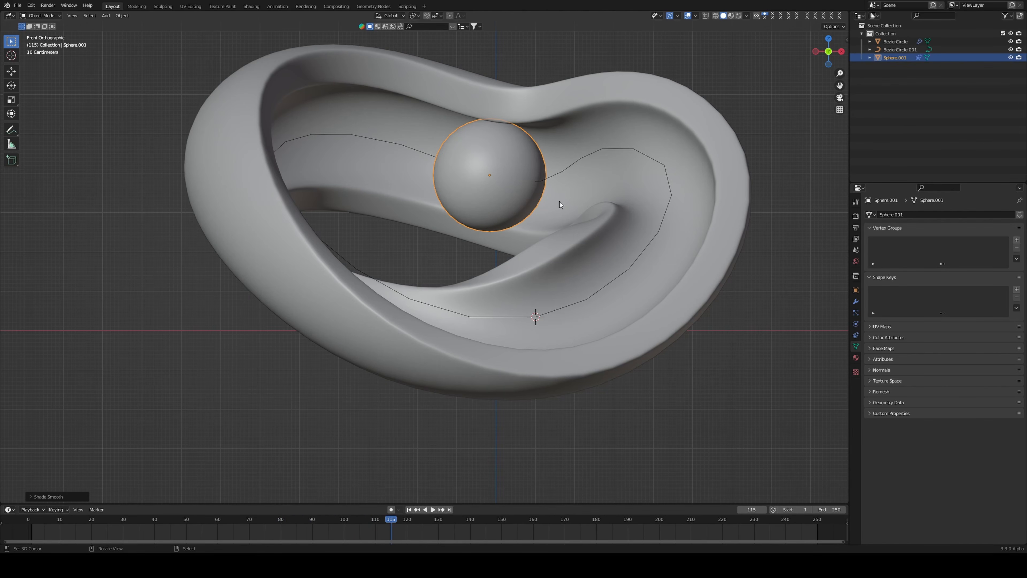
middle_click_drag(630, 291, 673, 260)
- Set the center curve's Resolution Preview U to 62 and play the animation to check the sphere's smoother travel
left_click(681, 255)
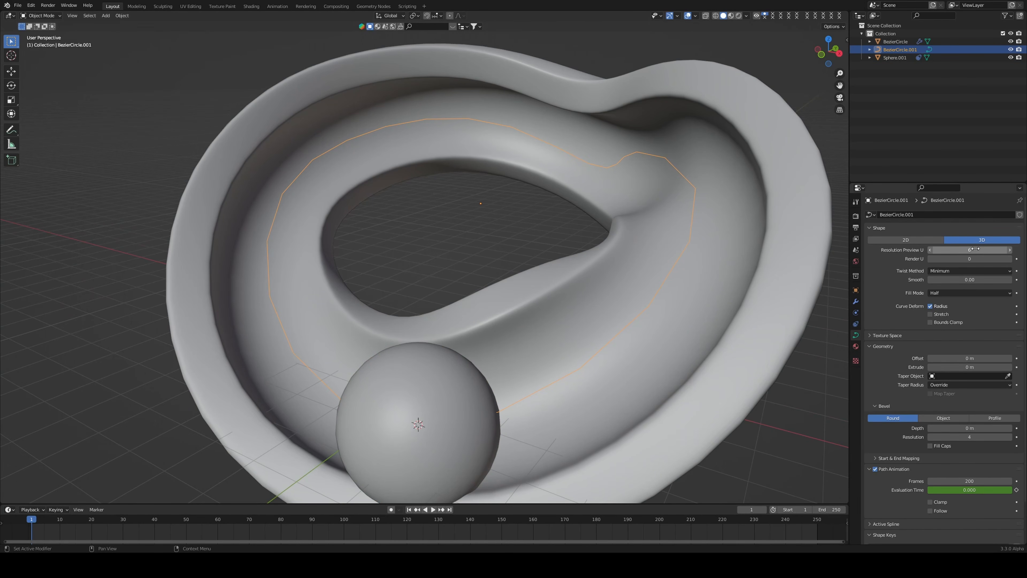
left_click_drag(969, 250, 986, 250)
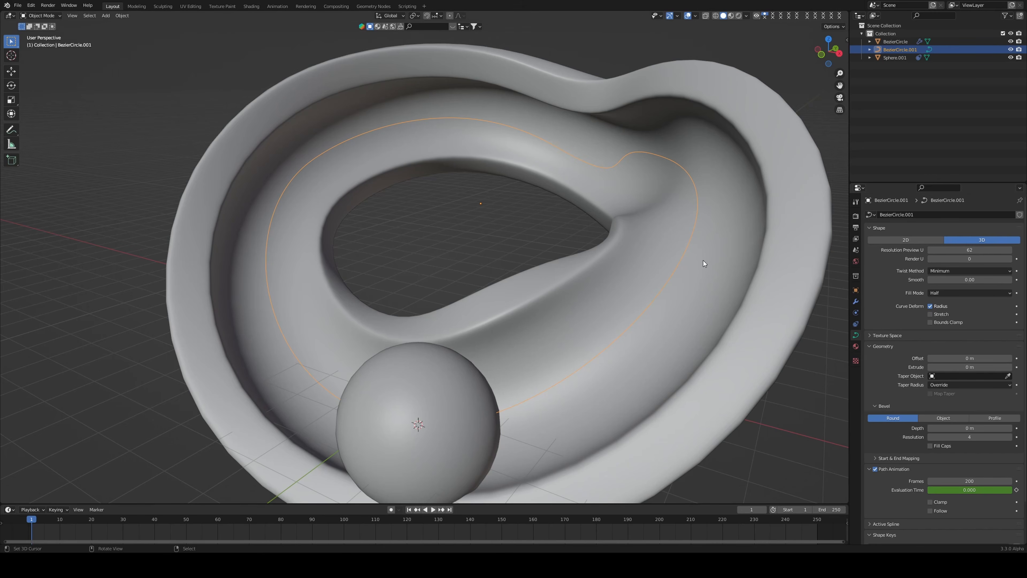
key("space")
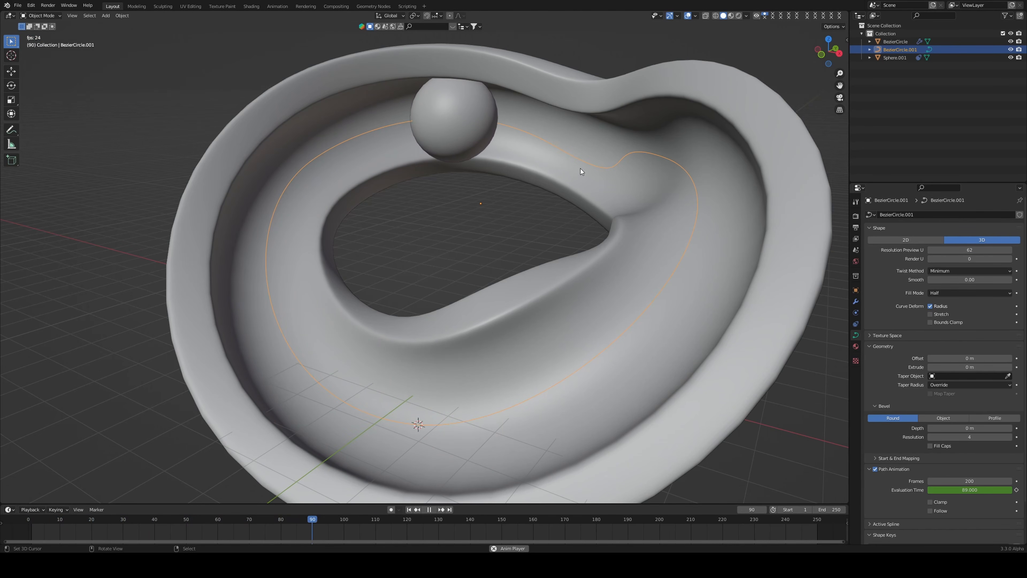
mouse_move(664, 180)
middle_mouse_down()
mouse_move(612, 170)
mouse_move(644, 157)
mouse_move(676, 171)
middle_mouse_up()
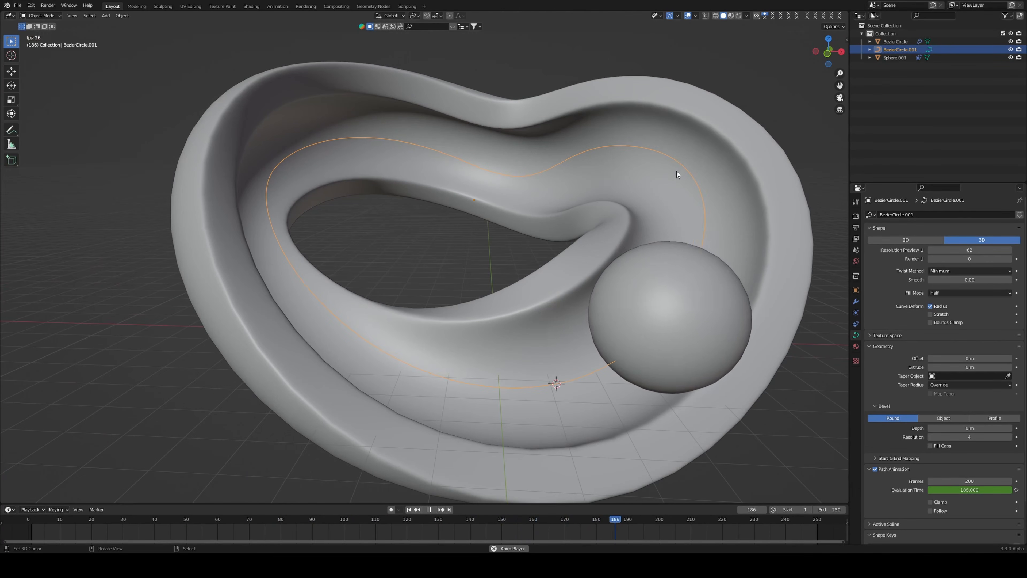
key("KP_1")
key("space")
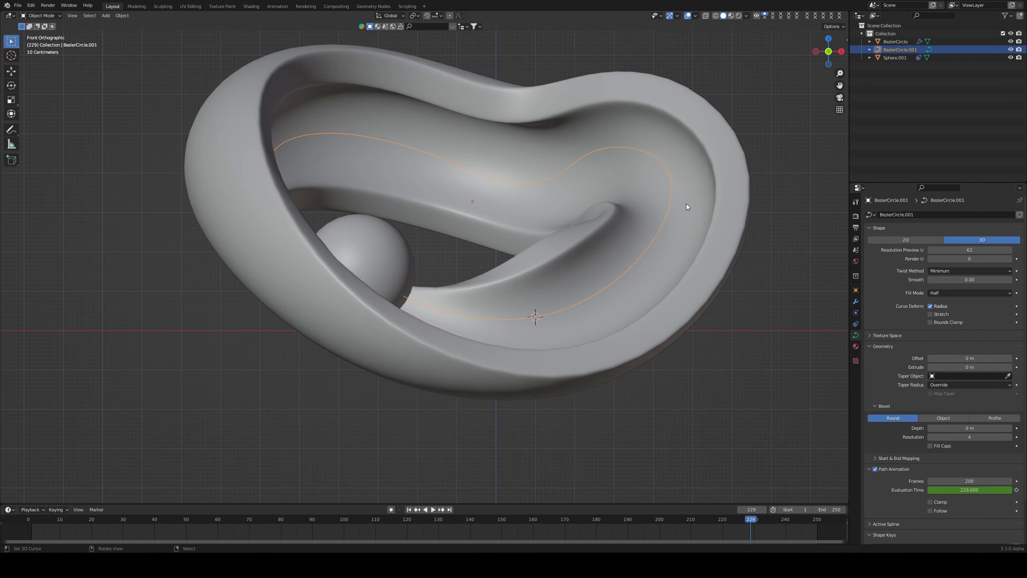
- Save the file from the front view and return the animation to frame 1
middle_click_drag(687, 204, 663, 210)
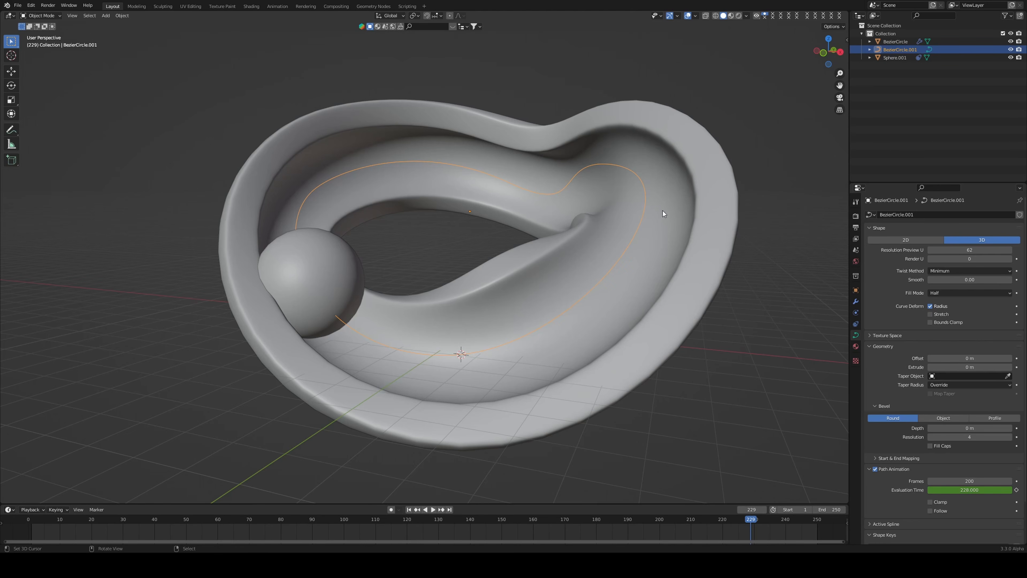
key("KP_1")
key("ctrl+s")
left_click(408, 510)
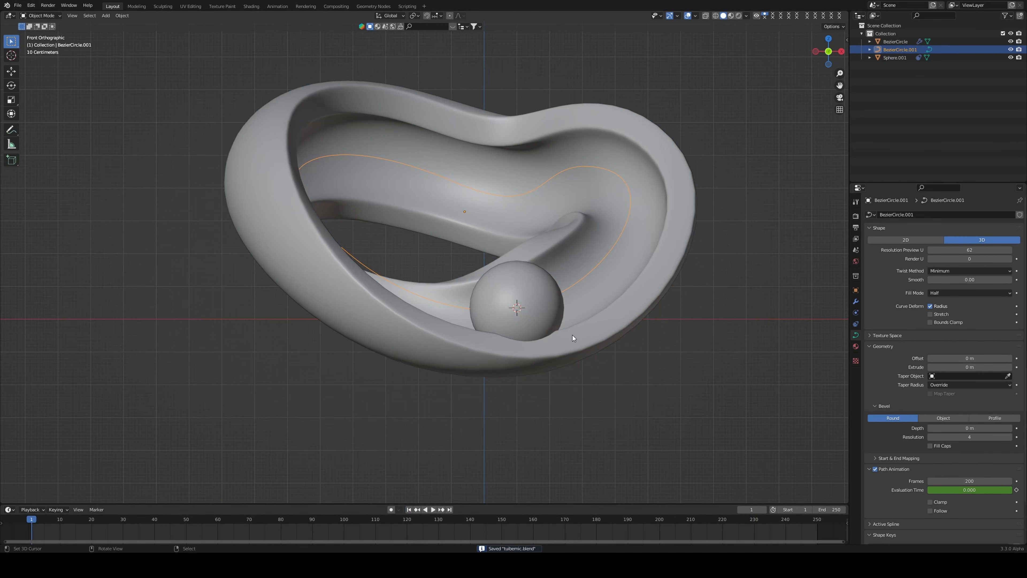
- Save the file and add Dynamic Paint physics to the ring mesh as a canvas
middle_click_drag(574, 336, 529, 339)
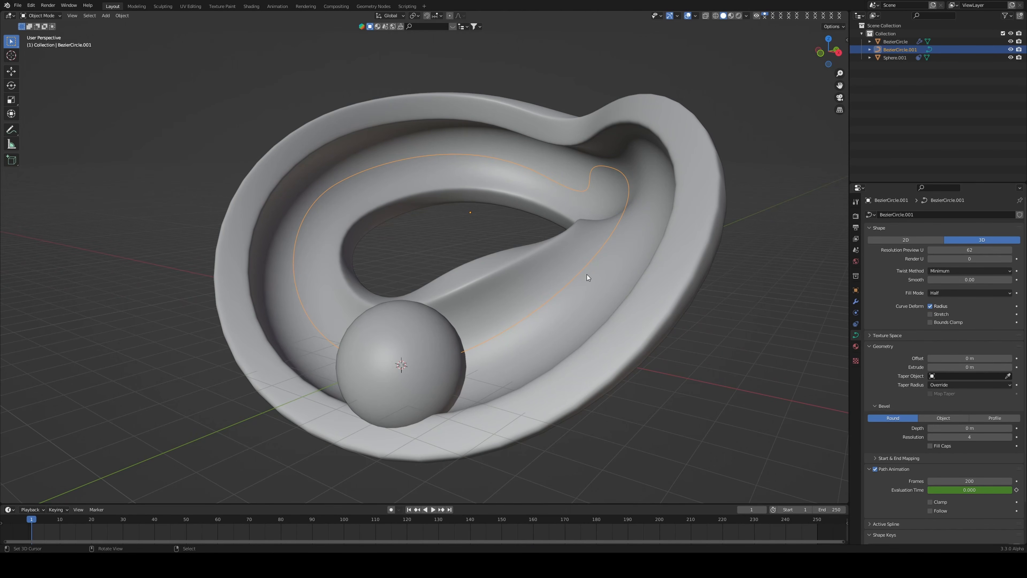
left_click(856, 312)
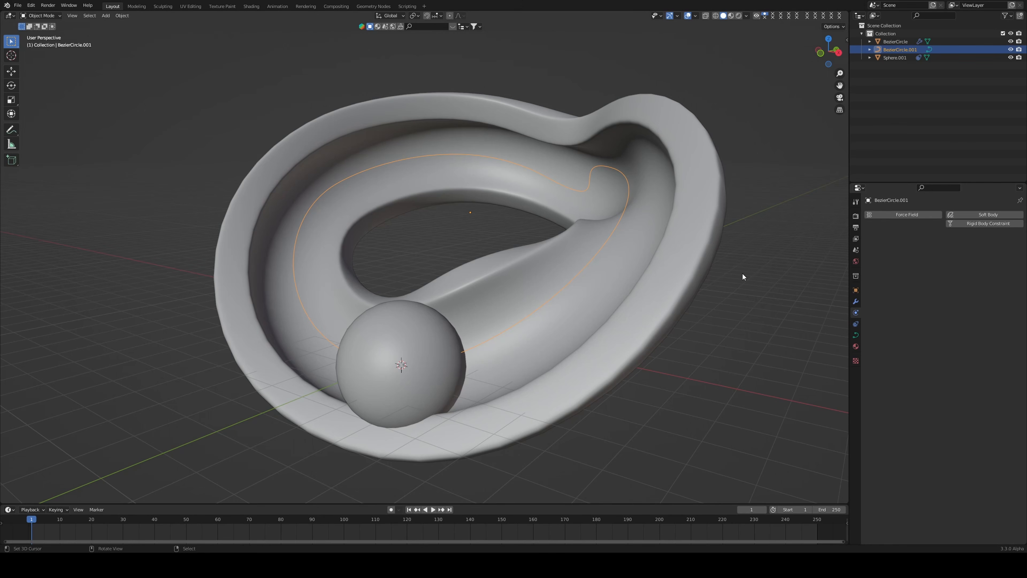
left_click(706, 266)
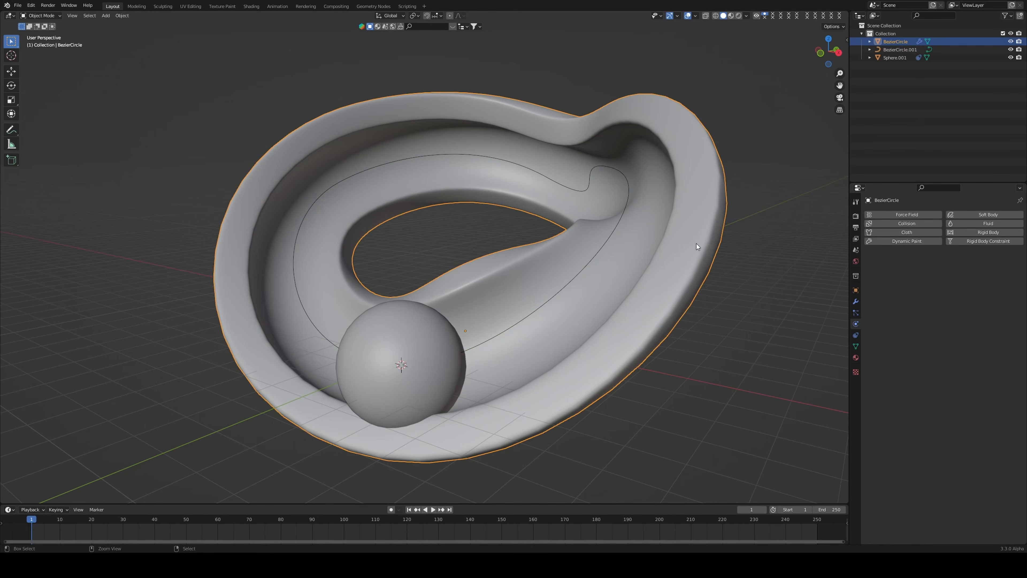
key("ctrl+s")
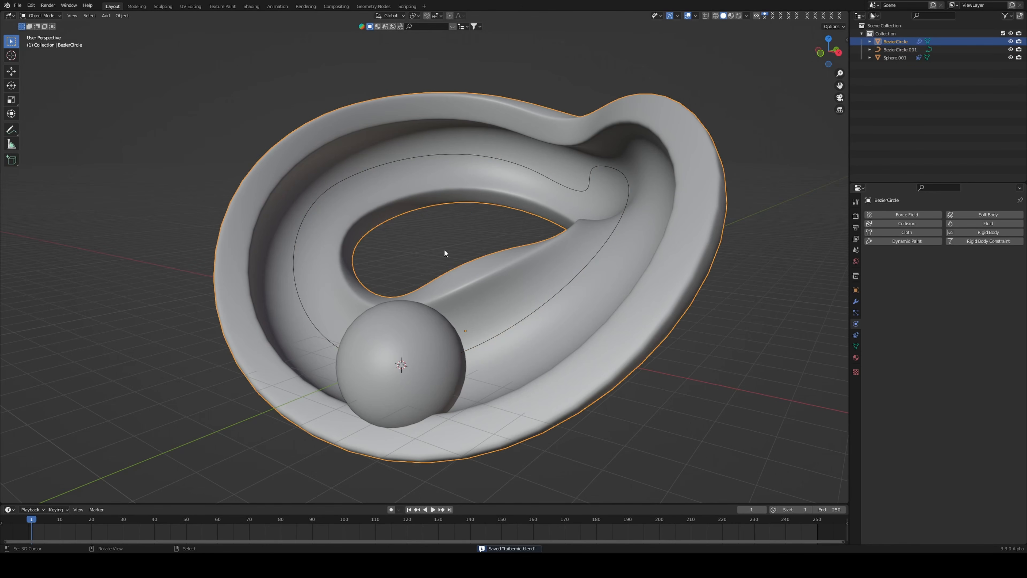
left_click(909, 241)
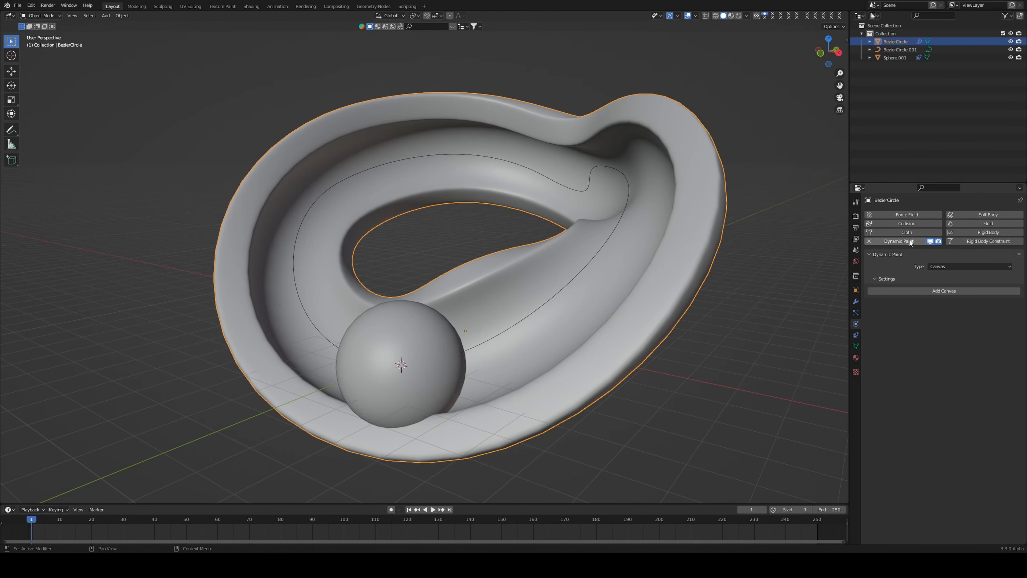
left_click(941, 289)
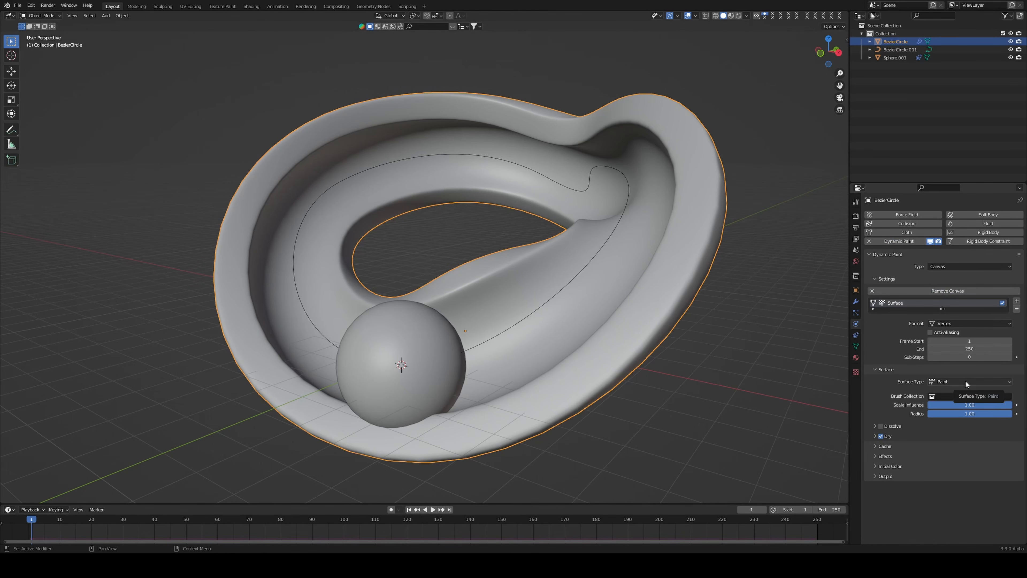
- Set the canvas surface type to Weight and switch the ring to Weight Paint mode
left_click(945, 384)
left_click(946, 411)
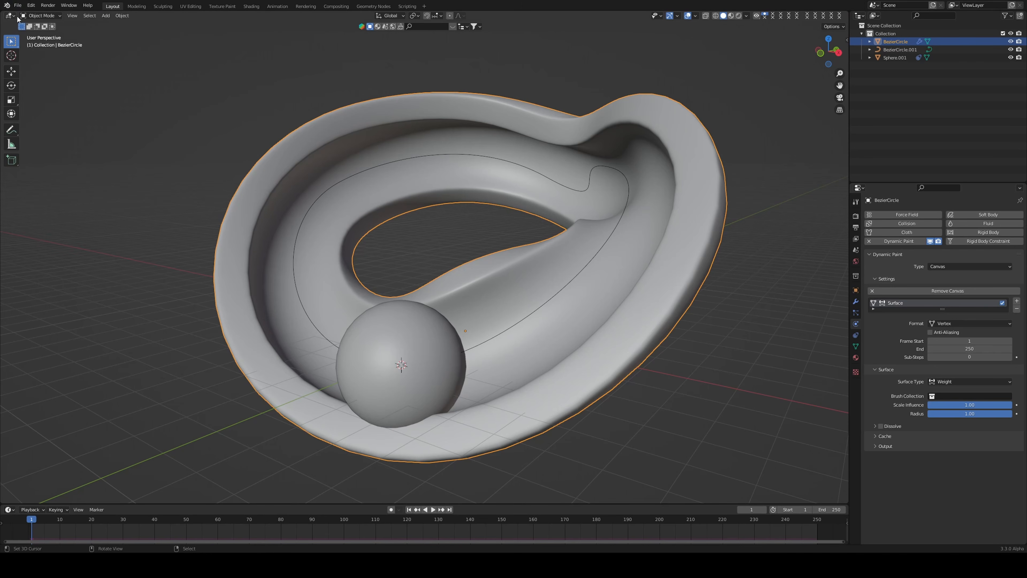
left_click(32, 17)
left_click(42, 60)
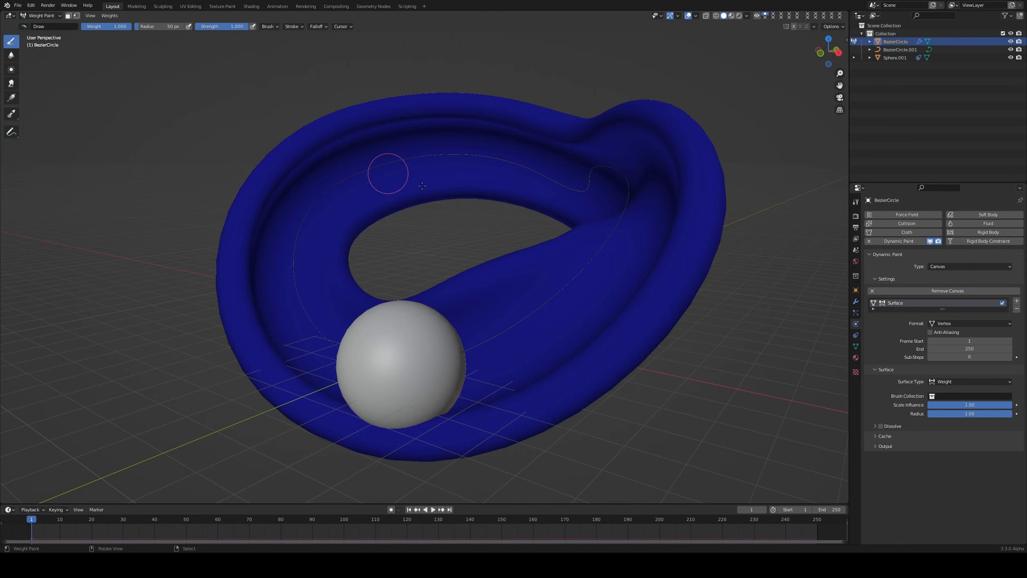
mouse_move(512, 307)
middle_mouse_down()
mouse_move(578, 283)
mouse_move(529, 297)
middle_mouse_up()
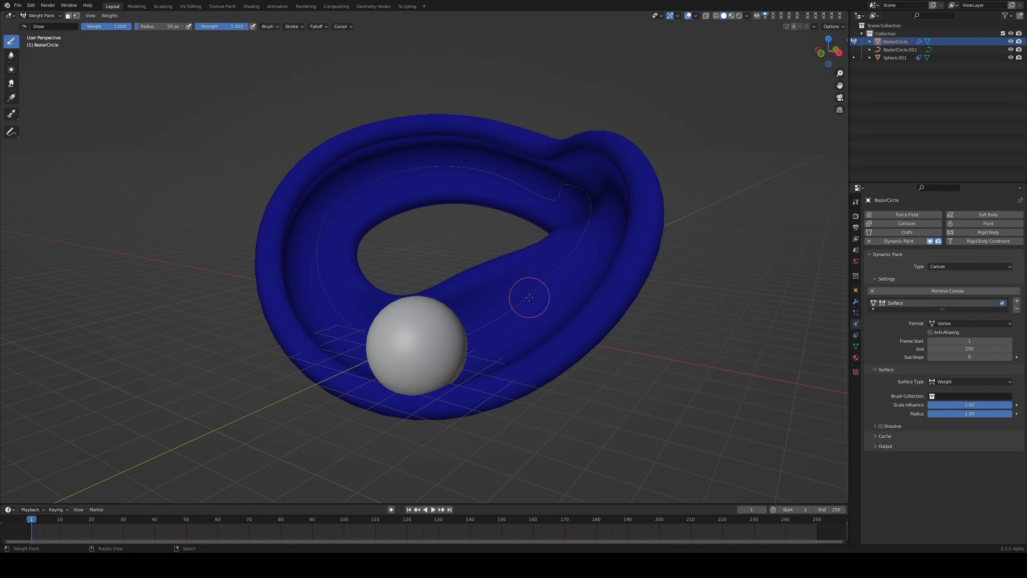
- Create the dp_weight output vertex group for the ring's Dynamic Paint canvas
left_click(876, 436)
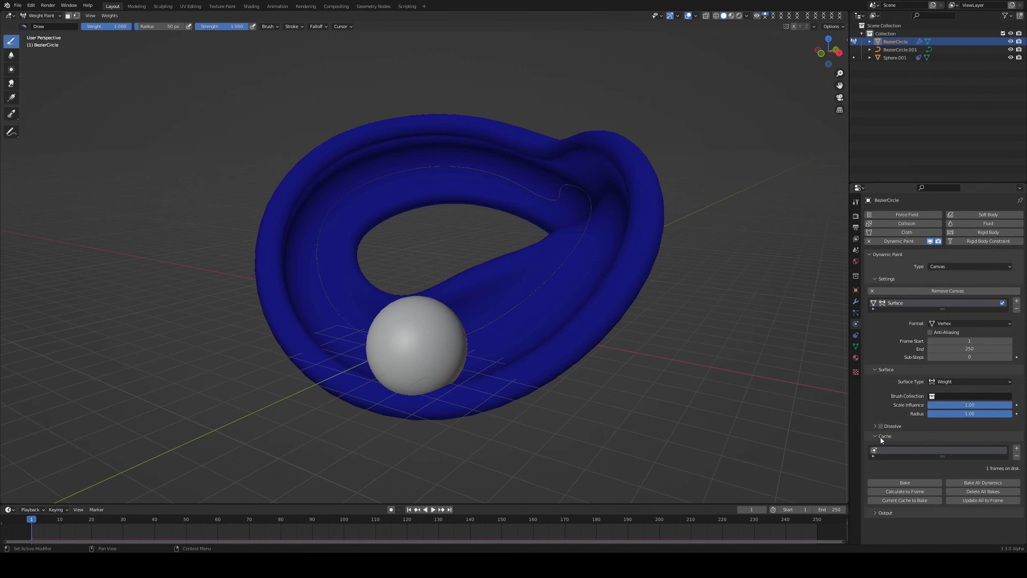
left_click(880, 436)
left_click(884, 446)
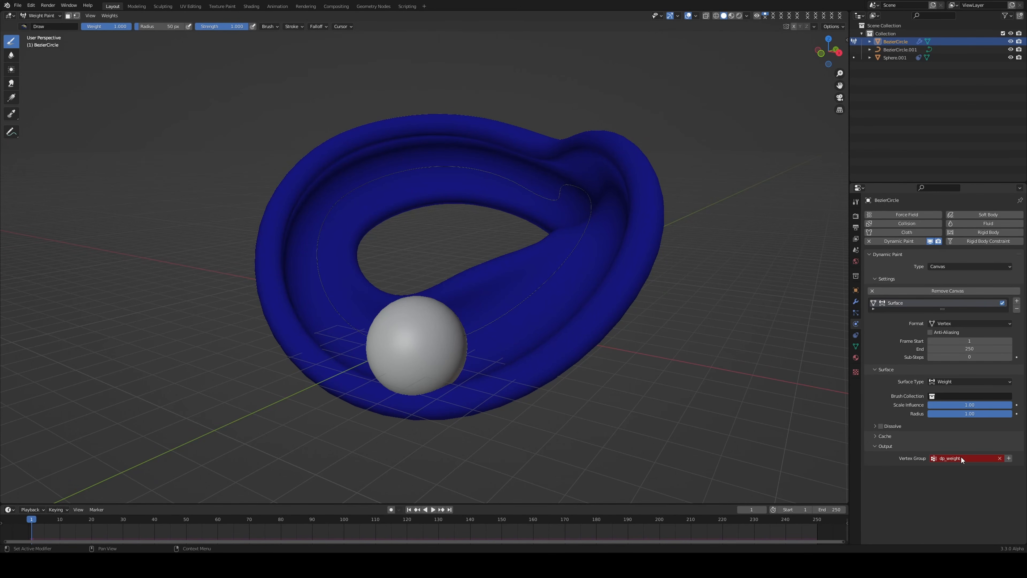
left_click(1007, 459)
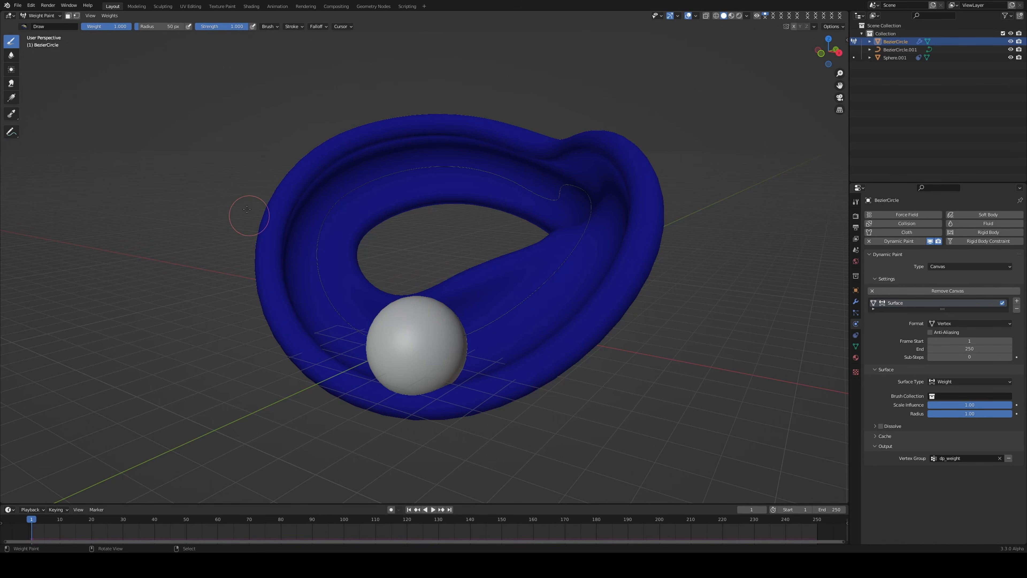
- Return to Object Mode and add Dynamic Paint to the sphere as a brush
left_click(32, 8)
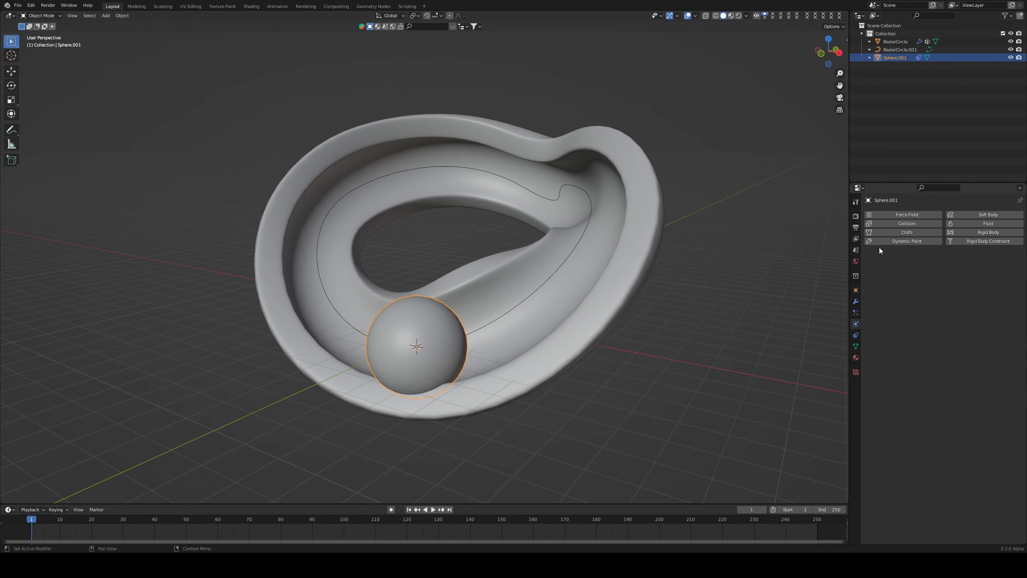
left_click(886, 242)
left_click(930, 266)
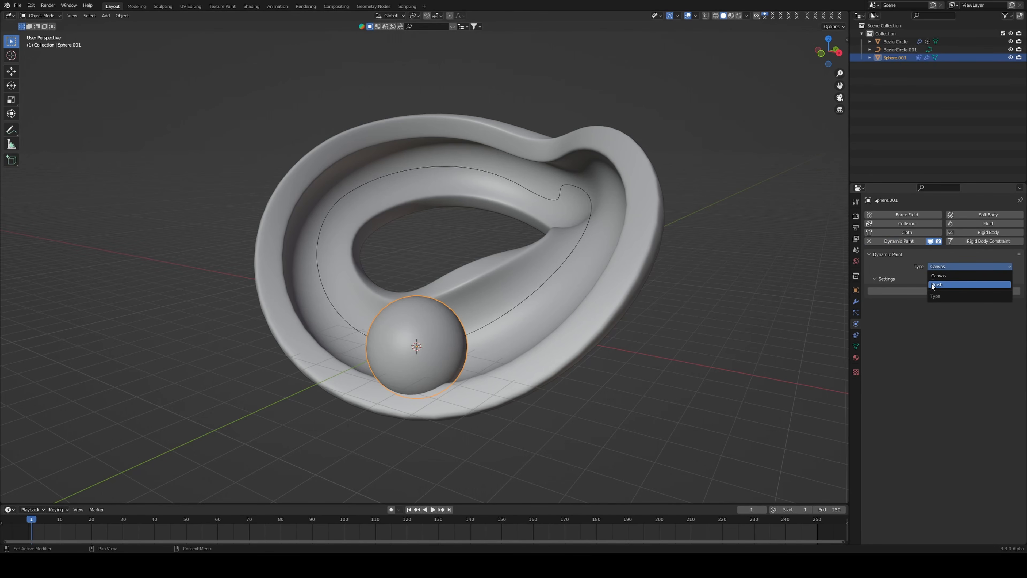
left_click(929, 284)
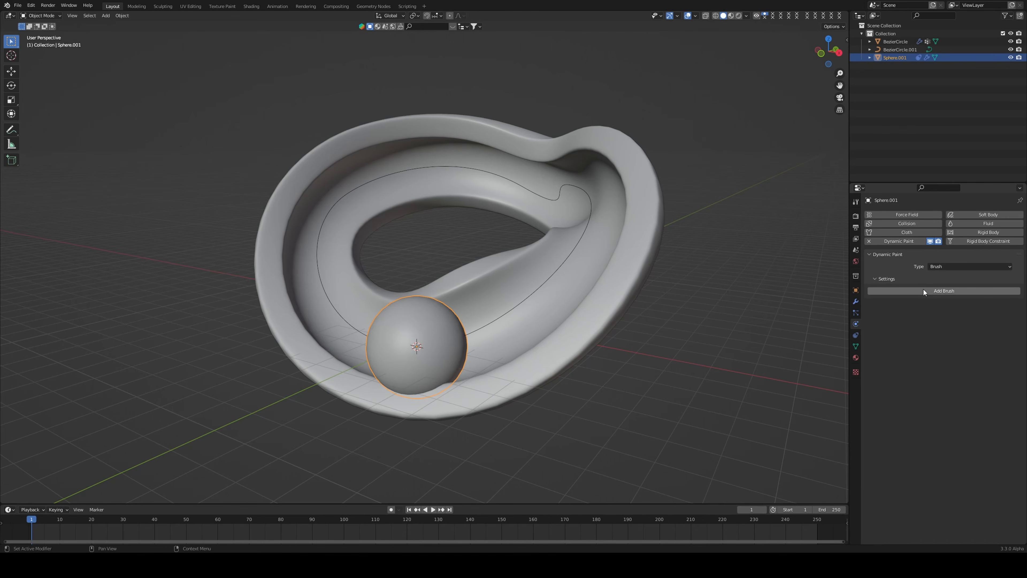
left_click(922, 288)
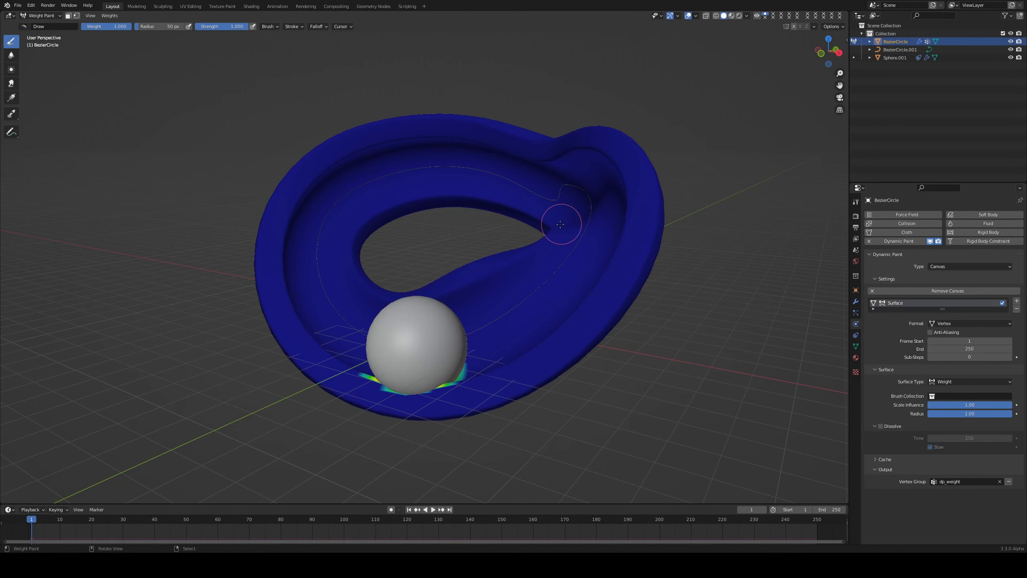
- Switch the ring back to Weight Paint mode and play the animation to see the sphere paint weights
left_click(39, 16)
left_click(39, 16)
key("space")
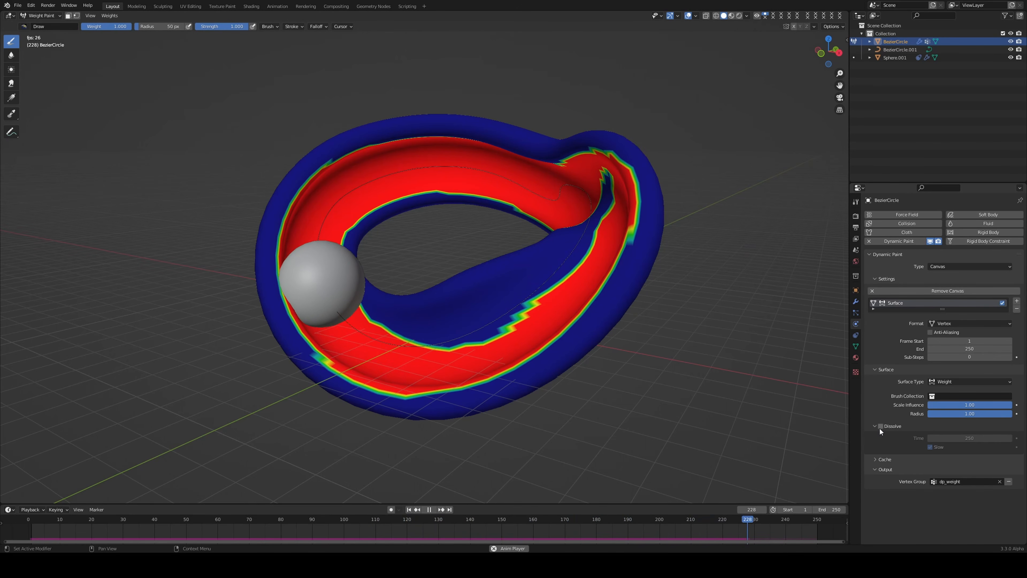
- Enable Dissolve on the ring's canvas with a time of 100 and view the fading weight trail during playback
left_click(880, 426)
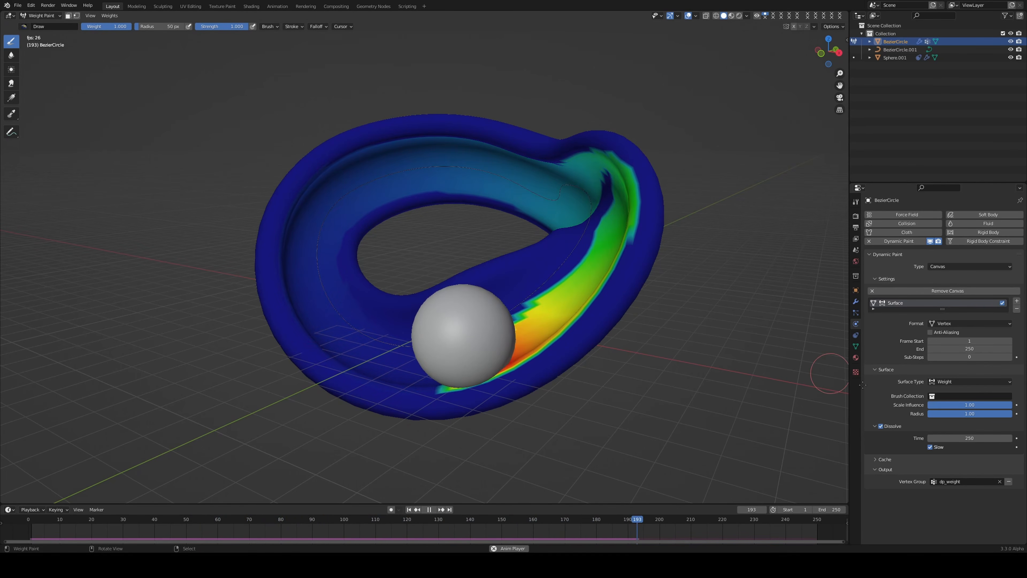
left_click_drag(981, 436, 928, 435)
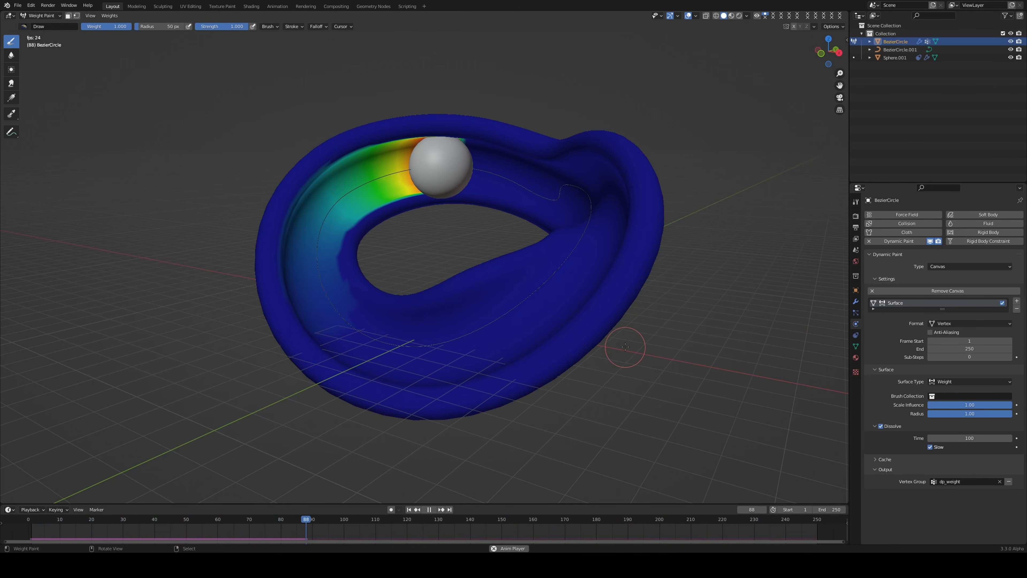
mouse_move(532, 280)
middle_mouse_down()
mouse_move(560, 235)
mouse_move(543, 267)
mouse_move(613, 238)
middle_mouse_up()
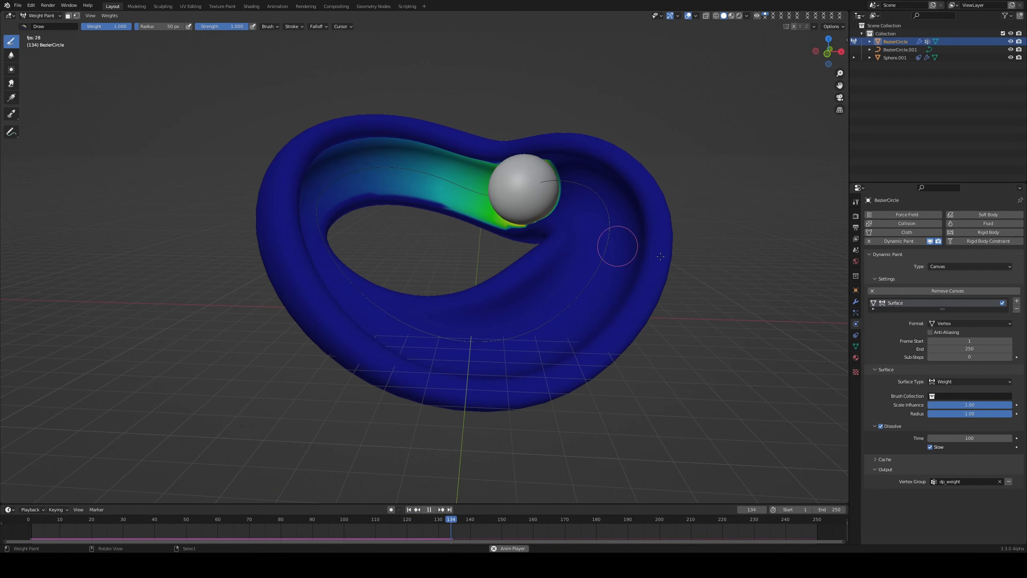
- Enable anti-aliasing on the ring's Dynamic Paint canvas and set its sub-steps to 10
middle_click_drag(617, 275, 607, 283)
left_click(931, 332)
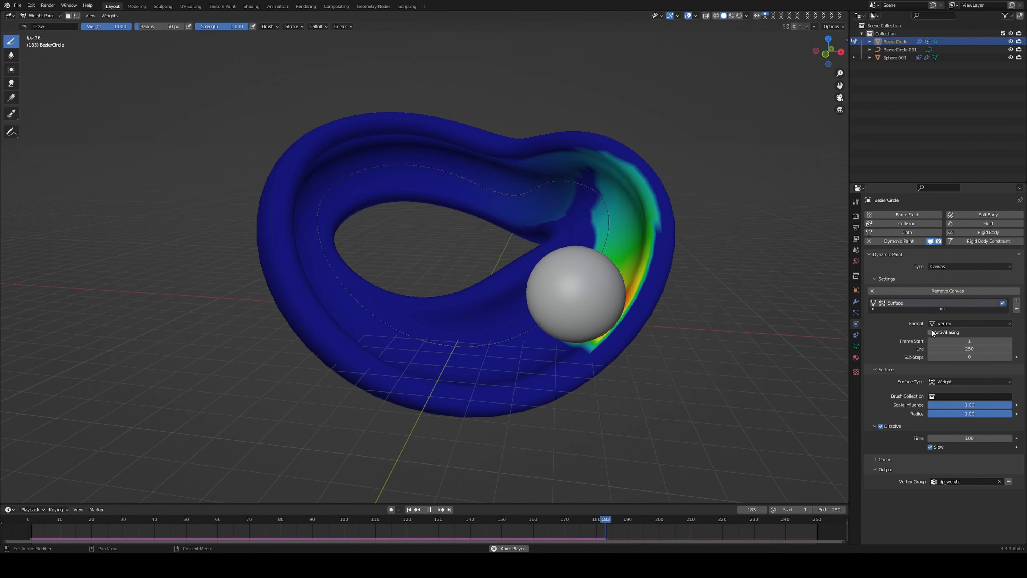
middle_click_drag(566, 309, 540, 316)
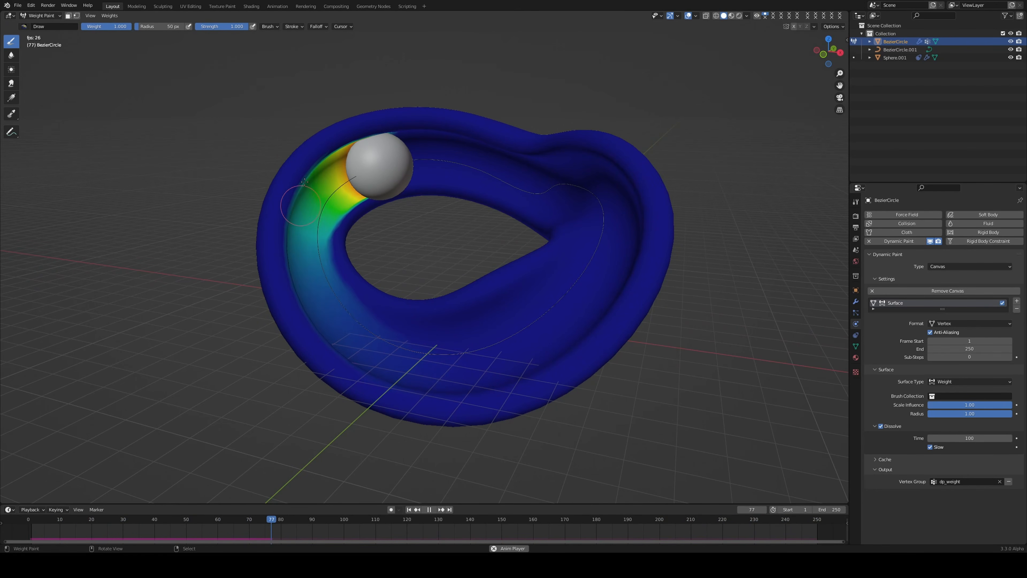
left_click(980, 357)
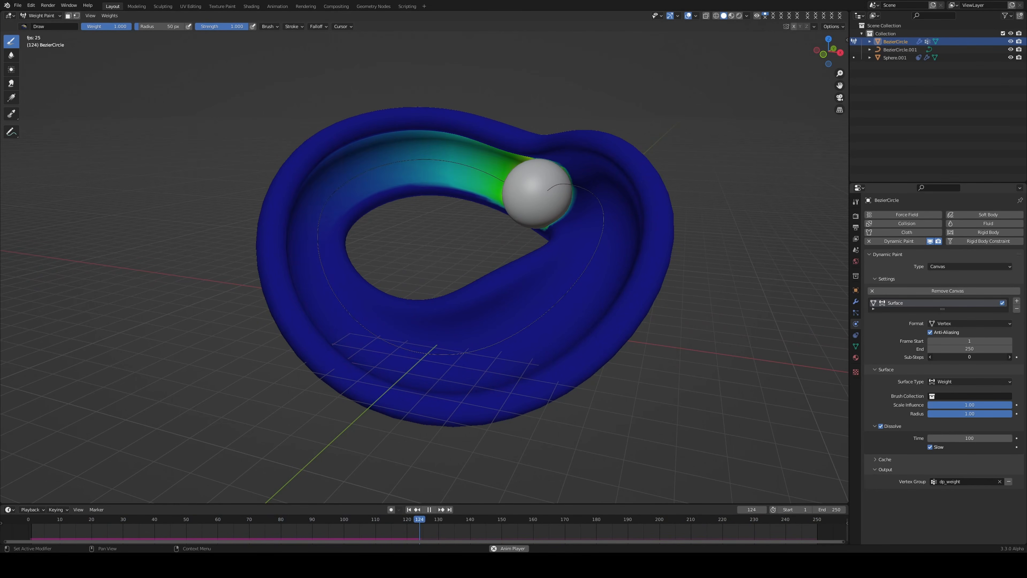
type("10")
key("Return")
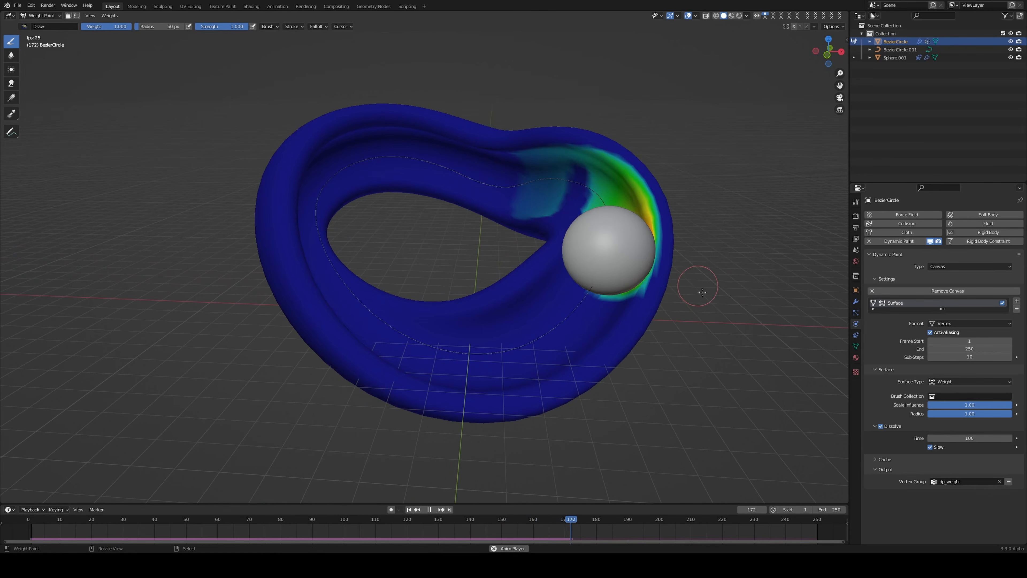
middle_click_drag(650, 304, 647, 298)
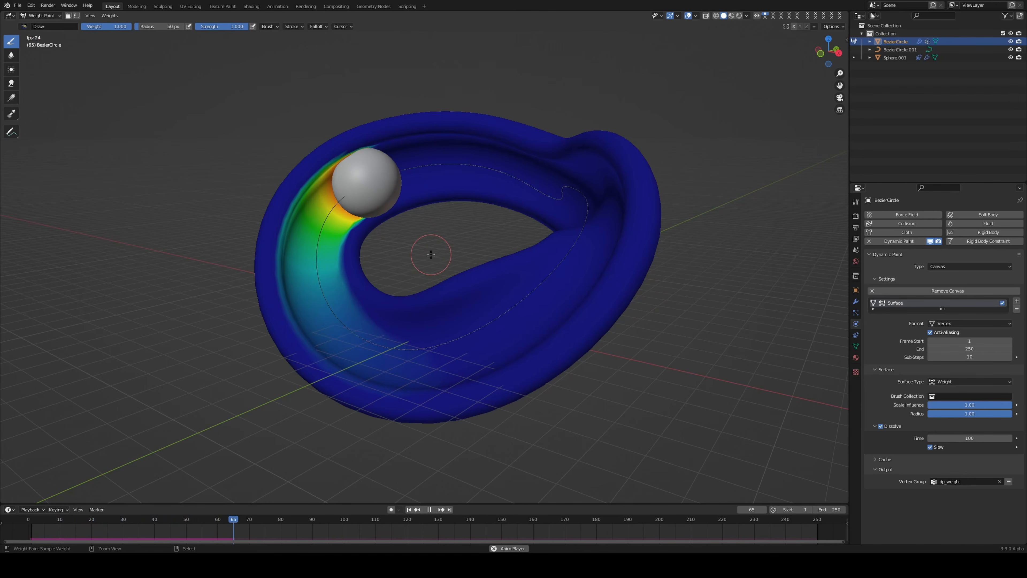
- Save the file, then stop playback and rewind the animation to frame 1
key("ctrl+s")
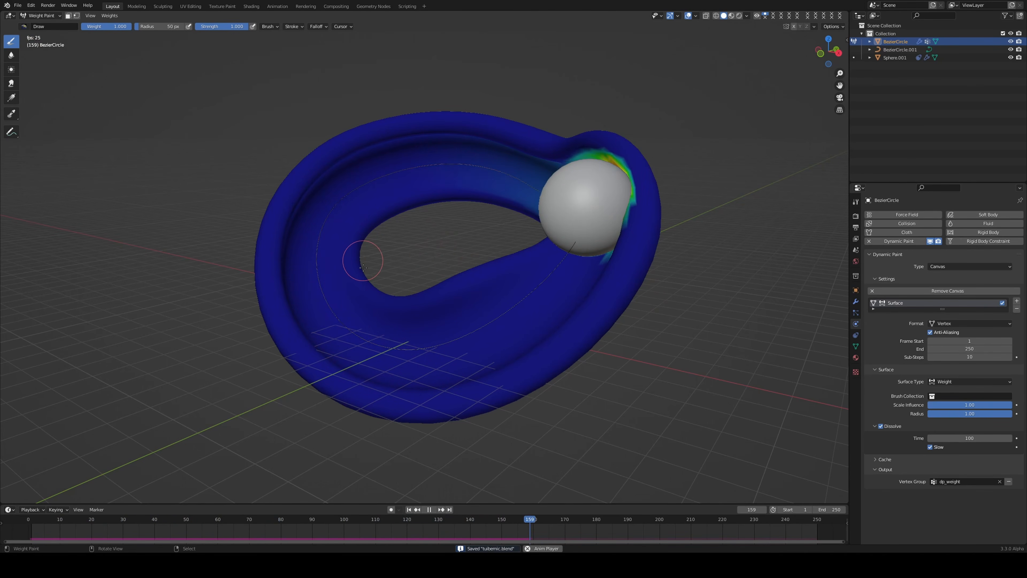
key("space")
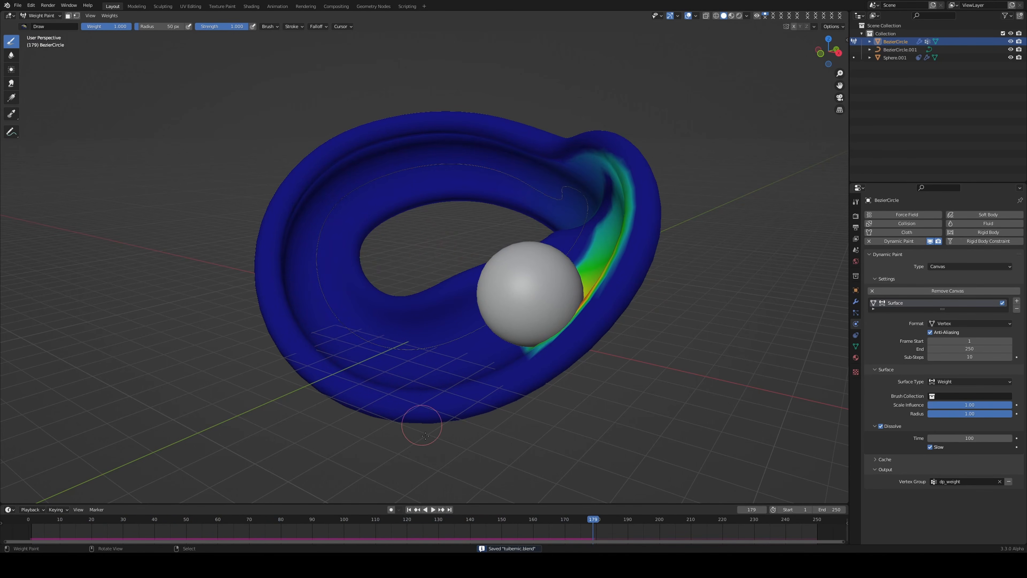
left_click(409, 510)
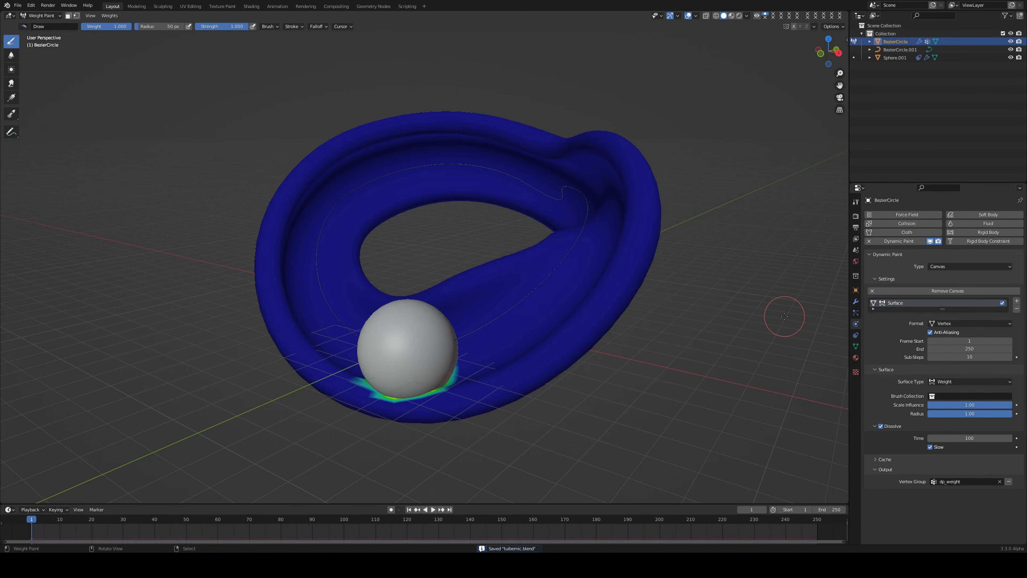
- Return the ring to Object Mode and add a particle system of type Hair to it
left_click(40, 15)
left_click(40, 25)
middle_click_drag(599, 210, 543, 211)
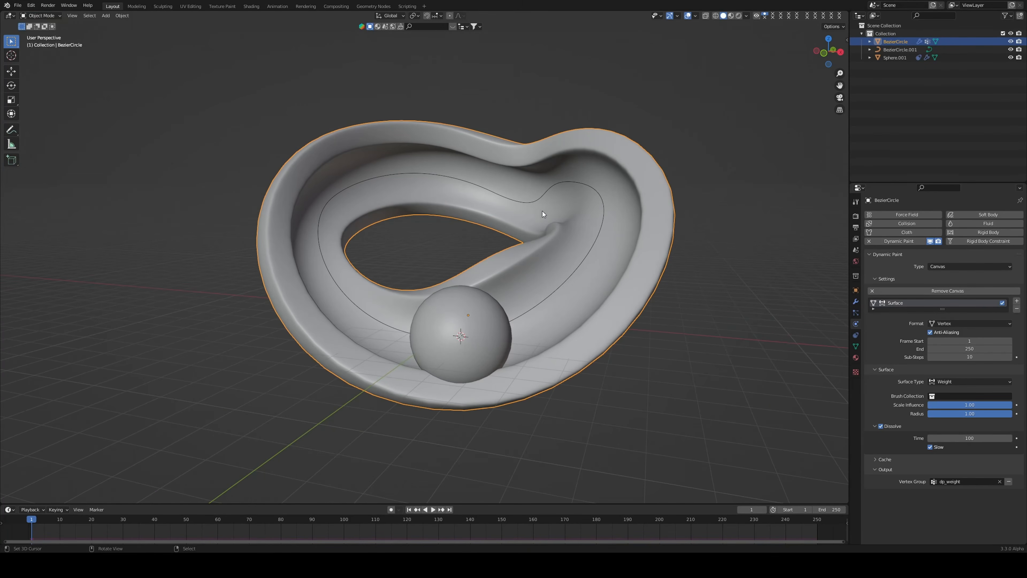
left_click(856, 312)
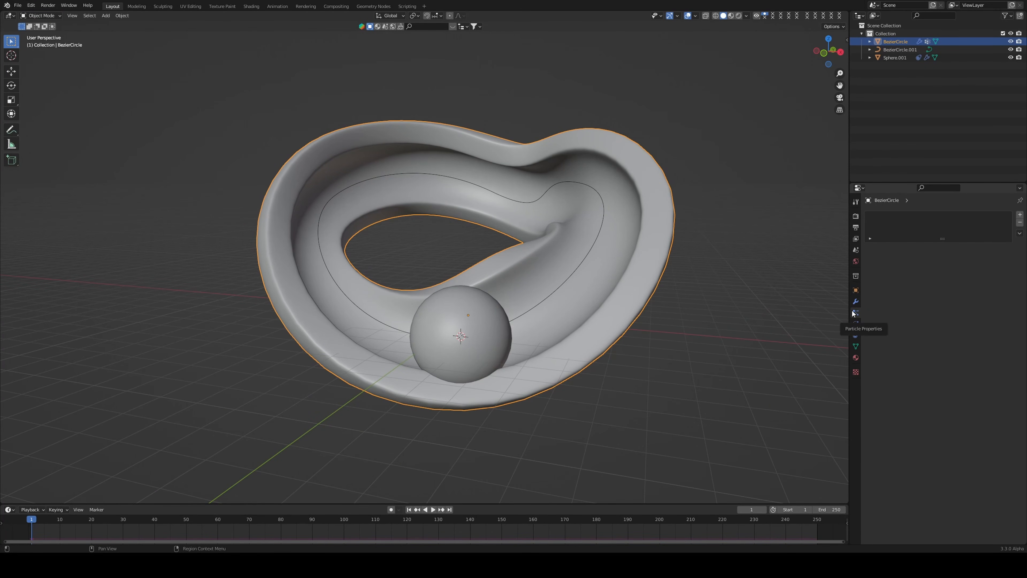
left_click(1019, 215)
left_click(962, 256)
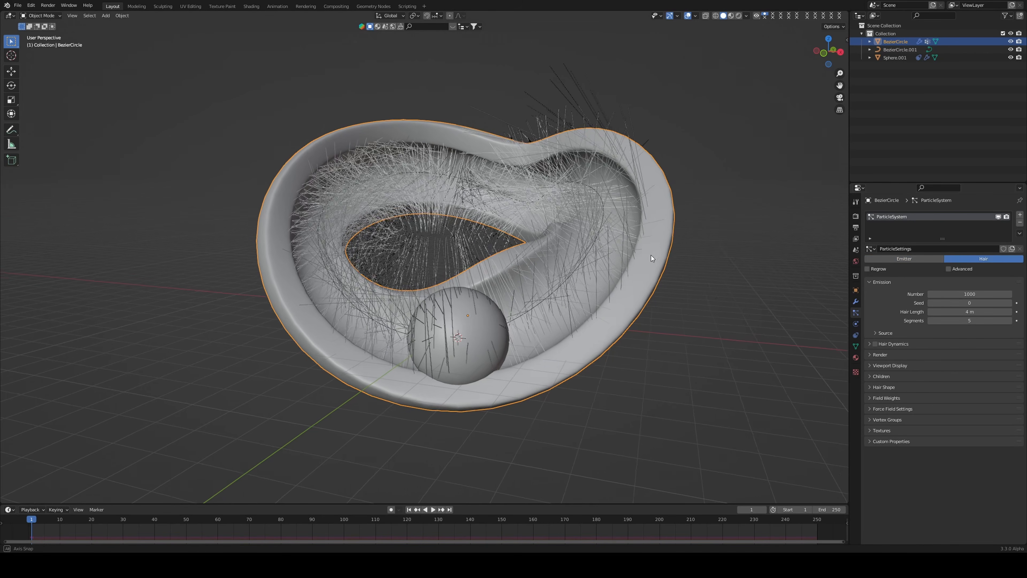
- Shorten the ring's hair length to 0.98 m
middle_click_drag(650, 255, 641, 252)
left_click_drag(969, 312, 841, 312)
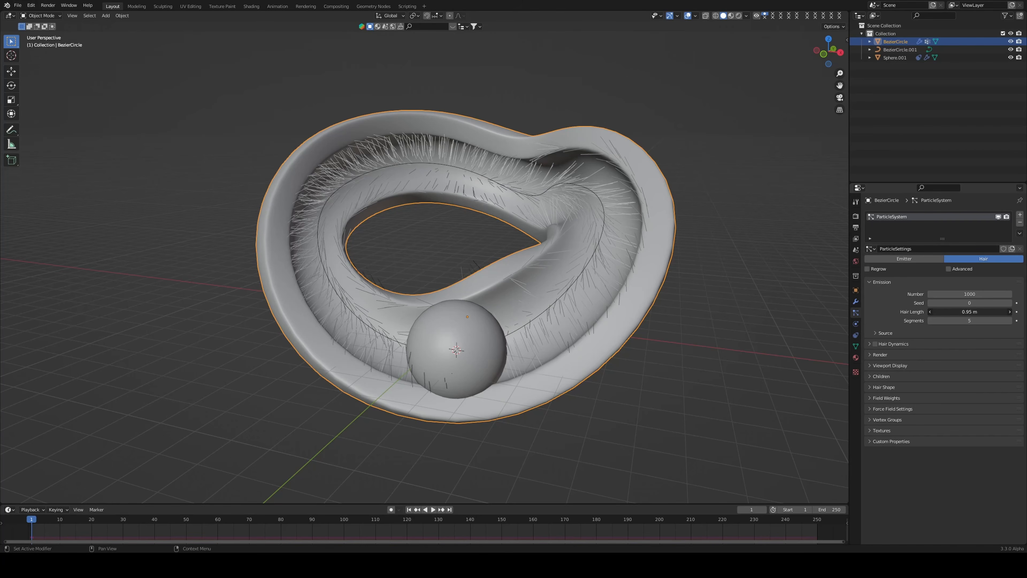
left_click_drag(936, 311, 937, 312)
middle_click_drag(620, 266, 646, 337)
- Play the animation and assign dp_weight as the vertex group controlling the hair's Length
key("space")
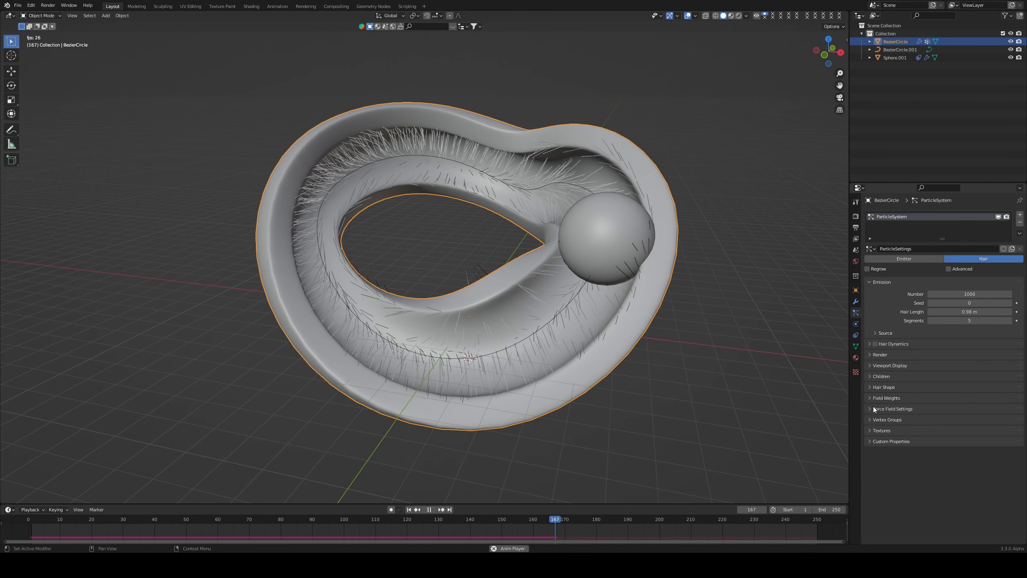
left_click(880, 419)
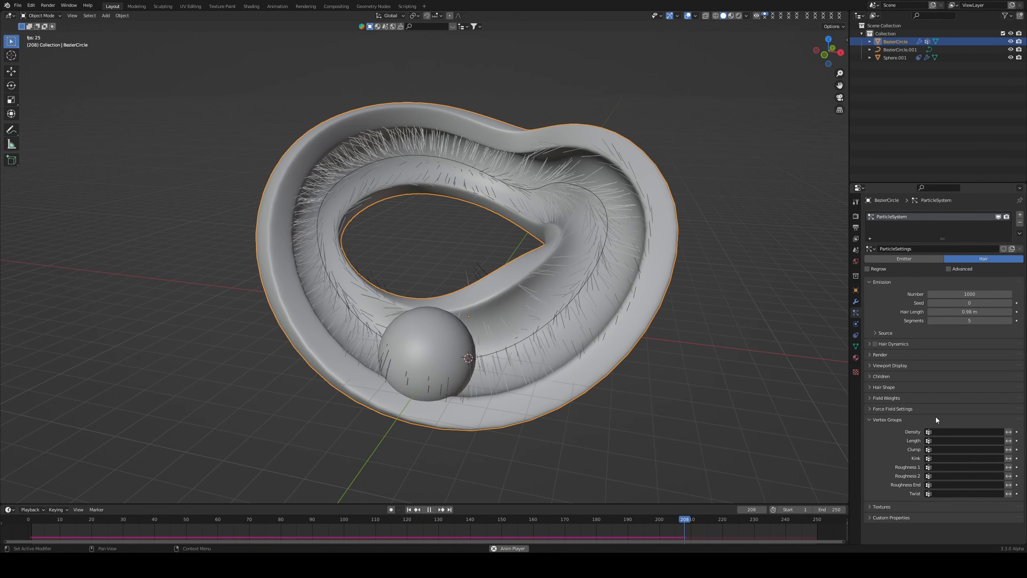
left_click(935, 440)
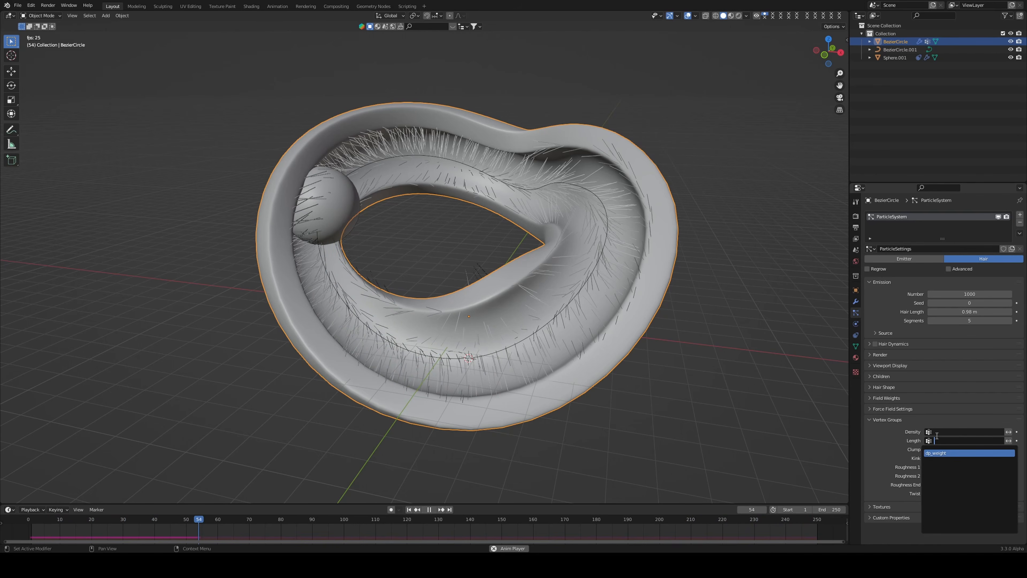
left_click(946, 452)
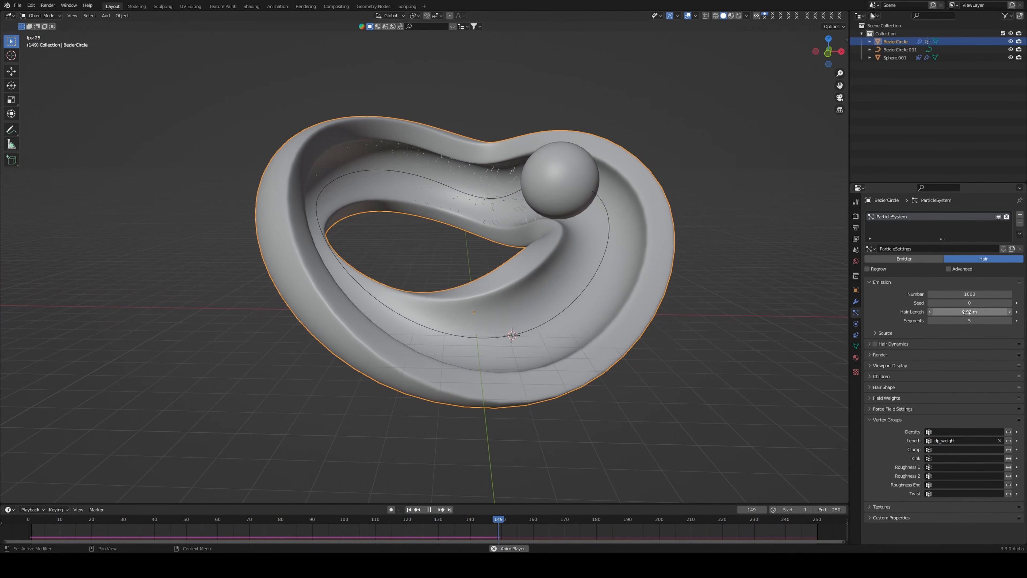
- Increase the hair length to 1.69 m during playback and save the file
left_click_drag(967, 311, 995, 312)
middle_click_drag(590, 286, 568, 279)
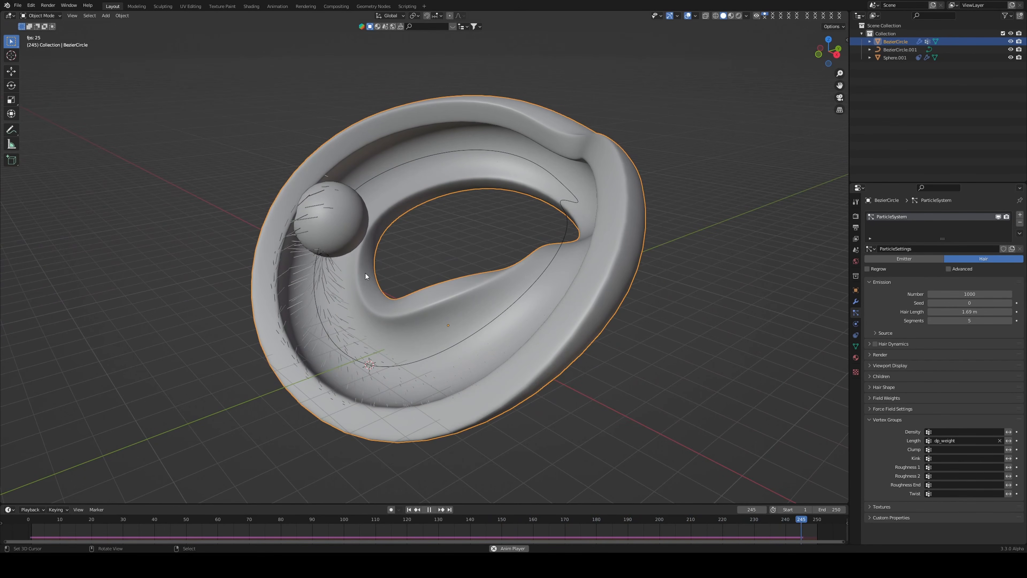
middle_click_drag(404, 237, 455, 217)
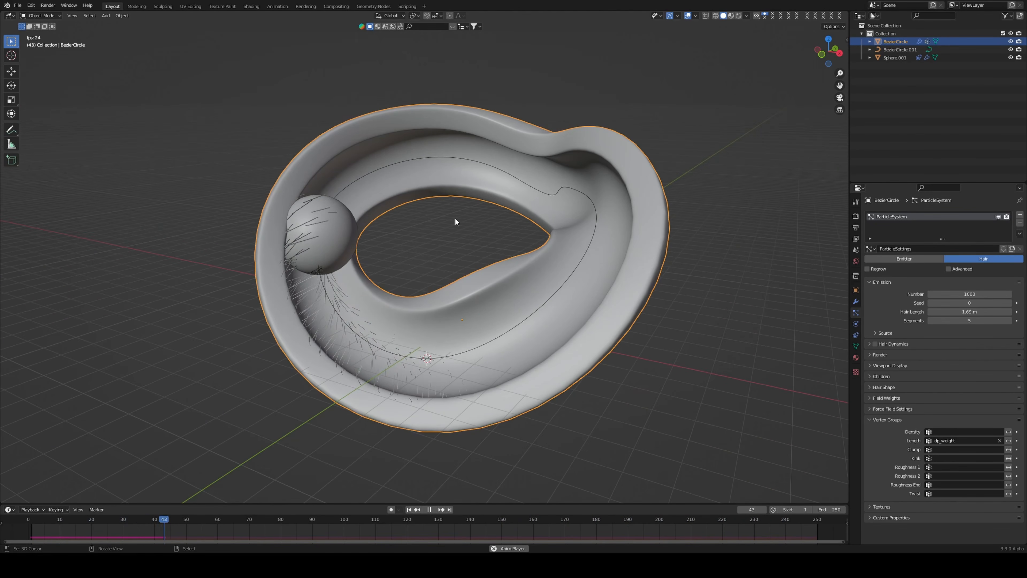
key("KP_1")
key("ctrl+s")
- View the ring's base mesh in Edit Mode, then replay the hair growth in Object Mode
key("Tab")
middle_click_drag(524, 179, 530, 202)
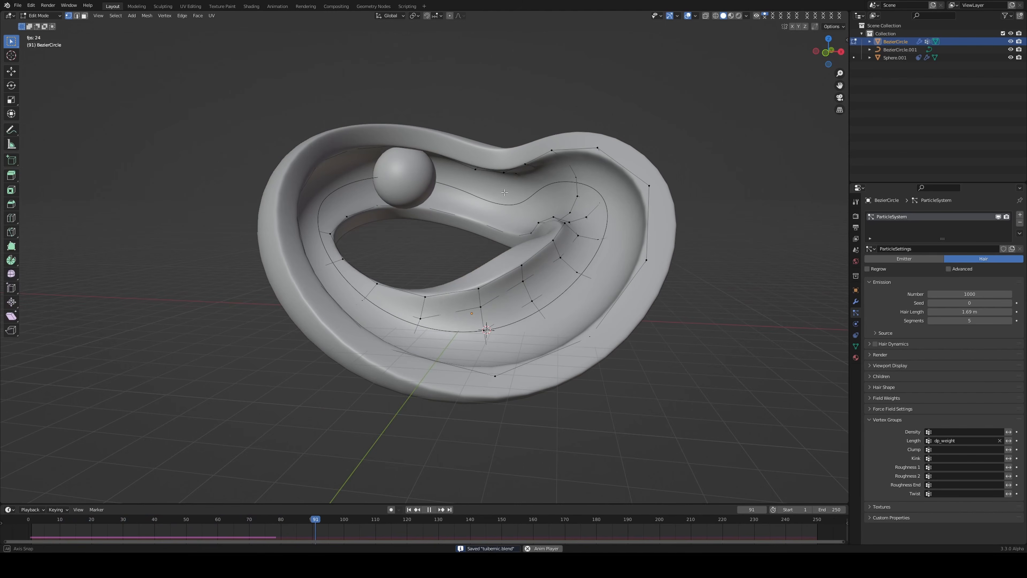
key("space")
key("Tab")
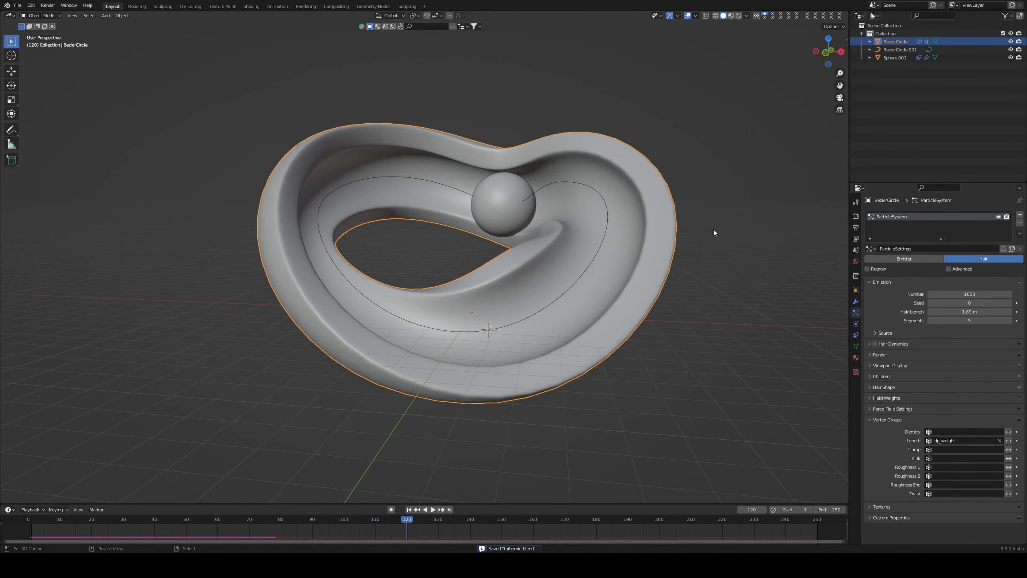
key("space")
middle_click_drag(662, 208, 705, 222)
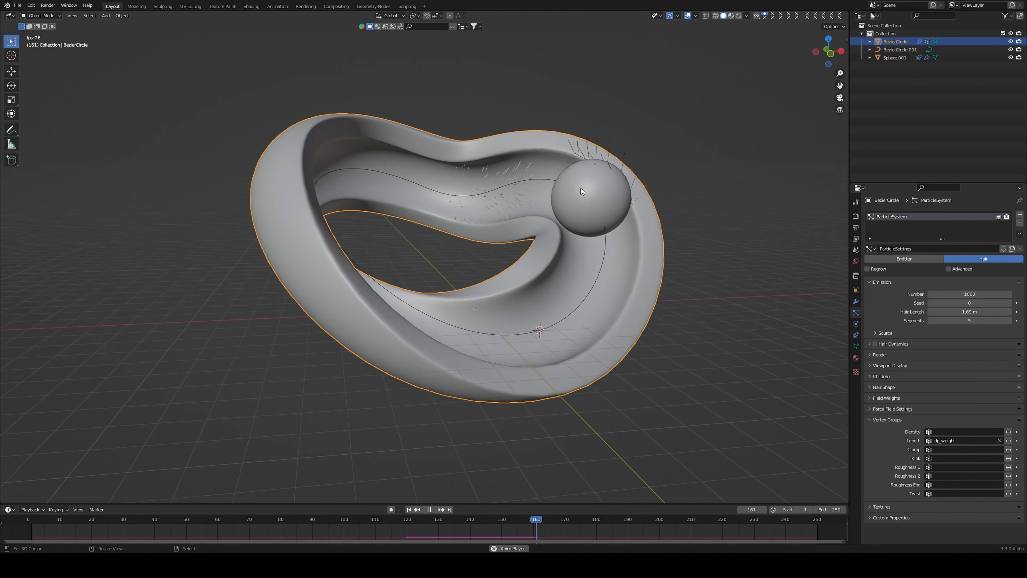
middle_click_drag(621, 191, 624, 215)
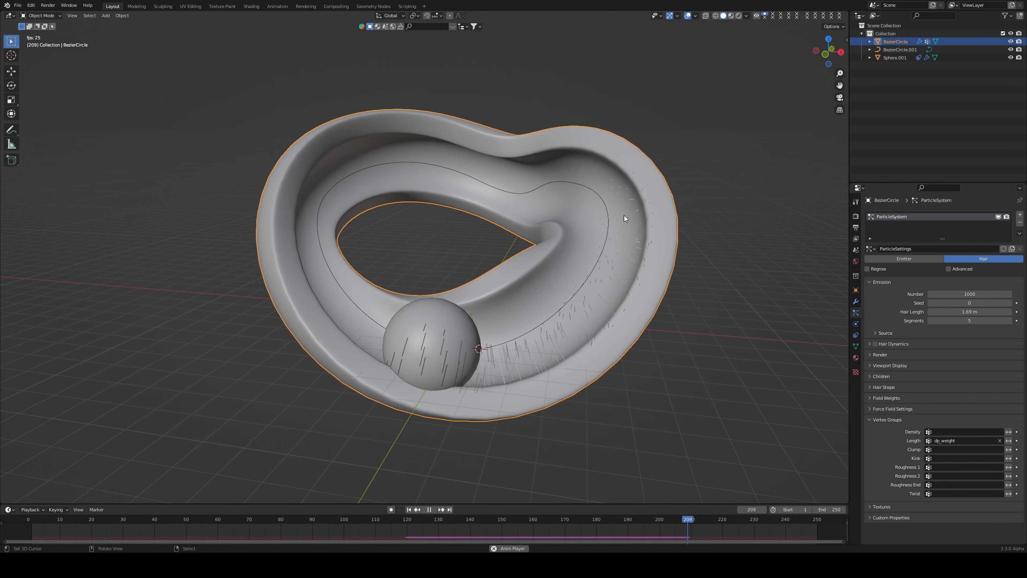
- Enable the ring's Advanced particle options, expand the emission Source settings, and save the file while reviewing the playback
left_click(948, 269)
left_click(883, 333)
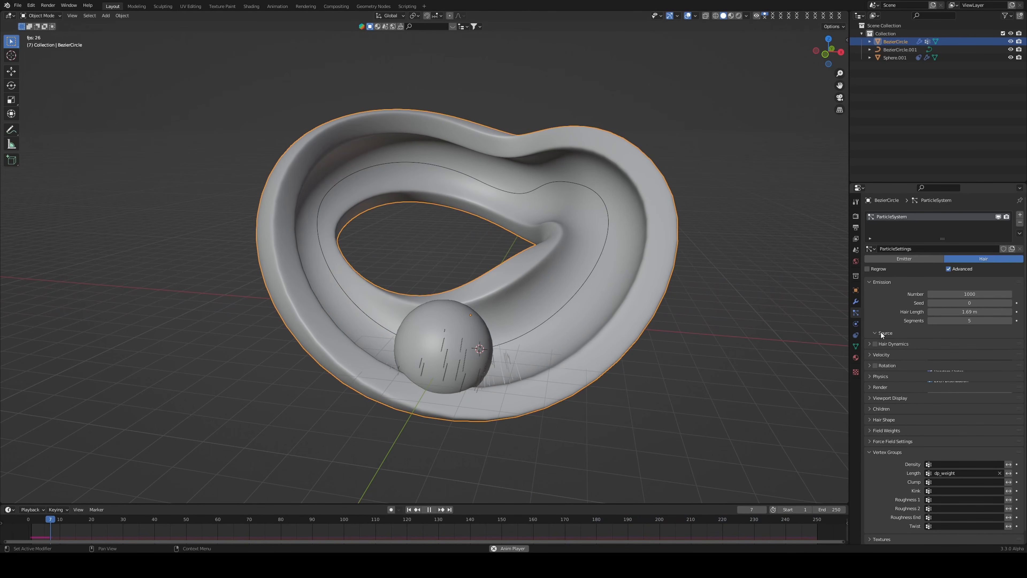
middle_click_drag(652, 307, 602, 290)
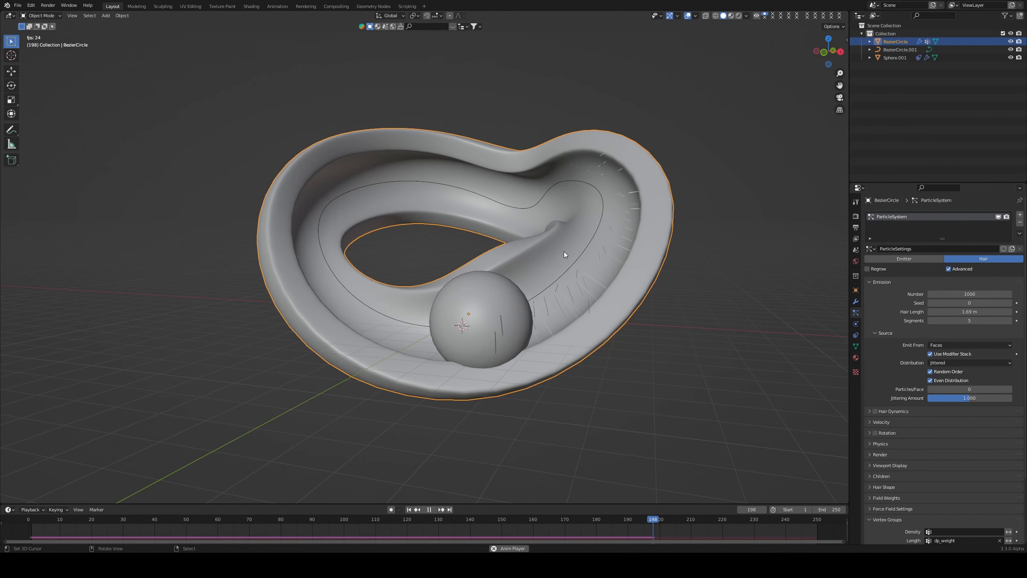
key("ctrl+s")
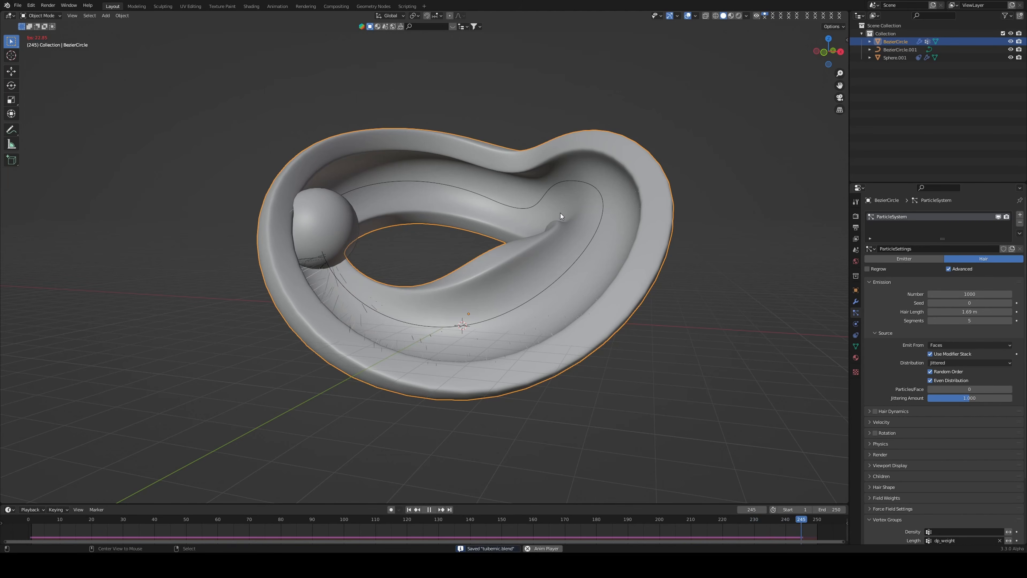
middle_click_drag(561, 216, 572, 236)
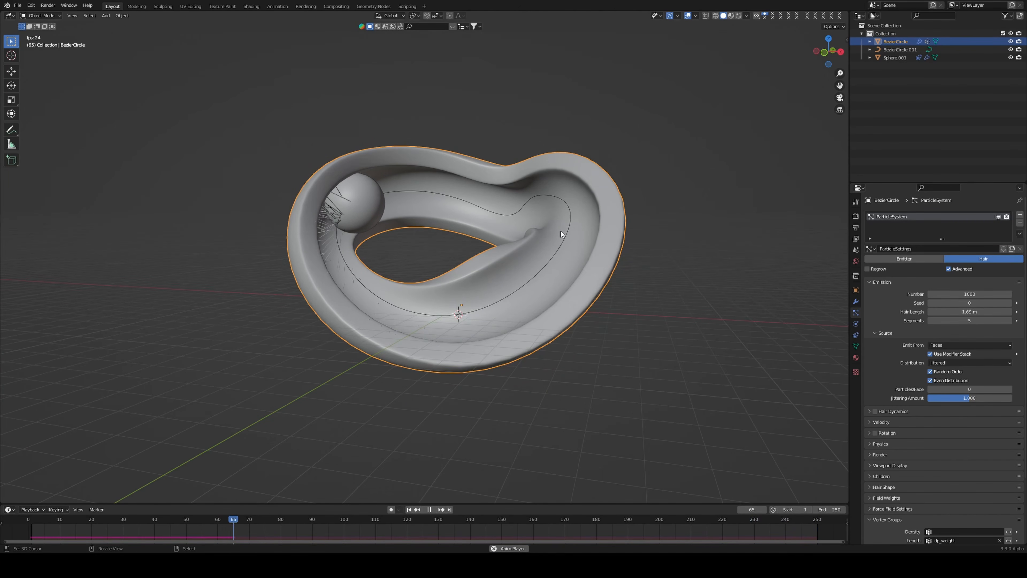
key("space")
key("KP_1")
key("ctrl+s")
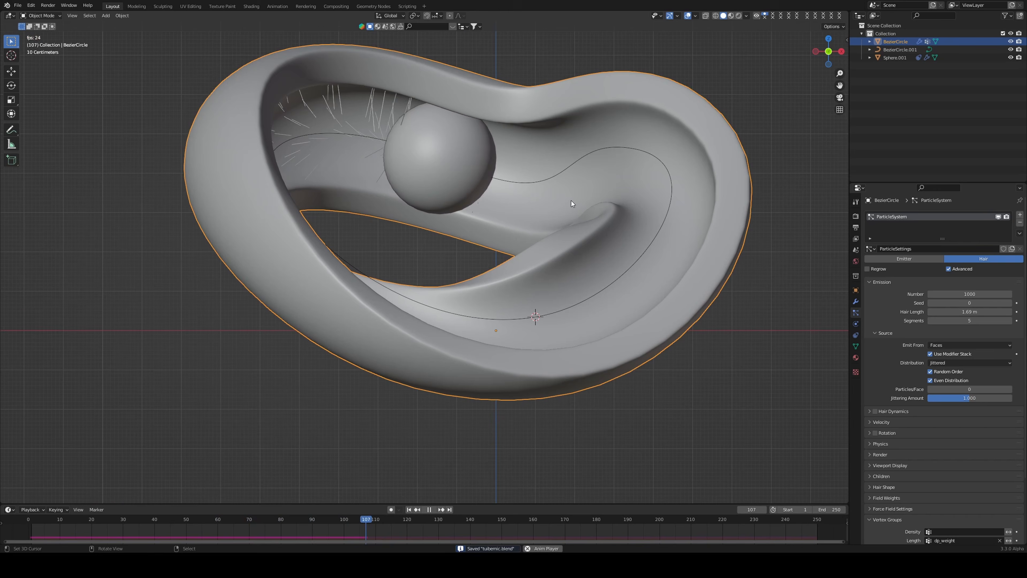
middle_click_drag(571, 201, 561, 202)
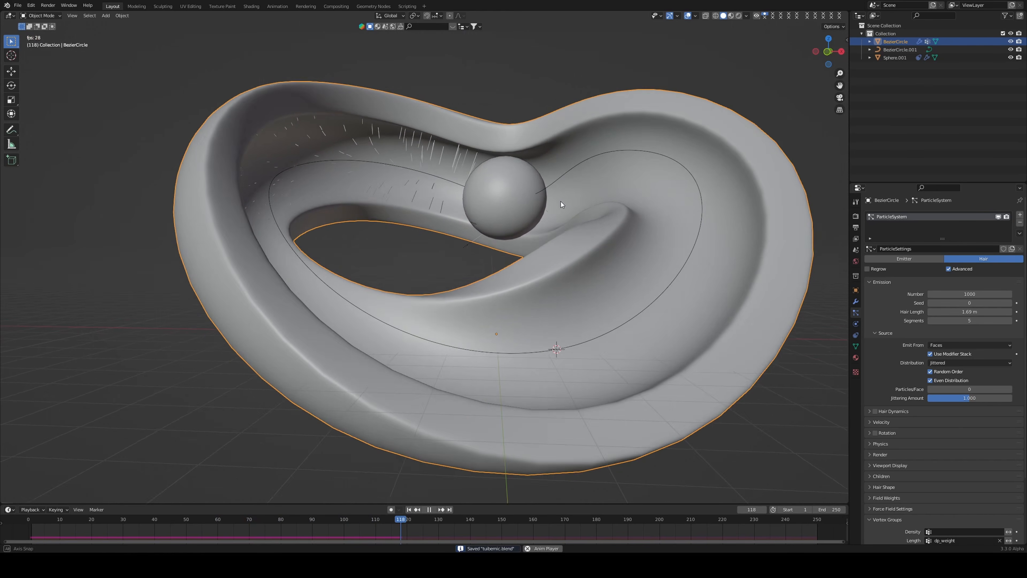
- Select the center curve and set its Path Animation length to 140 frames to speed up the sphere
left_click(560, 193)
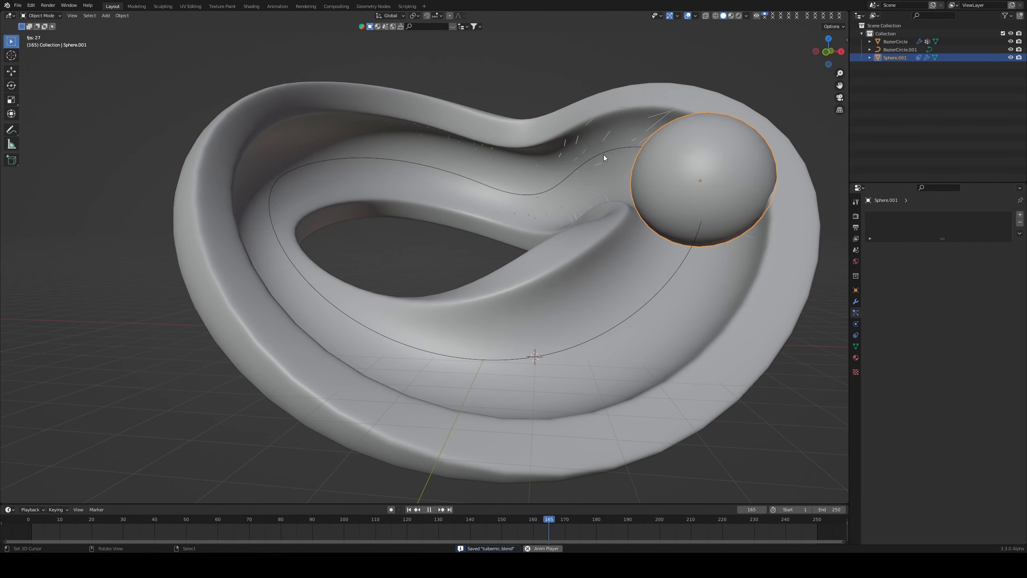
left_click(606, 154)
left_click(856, 335)
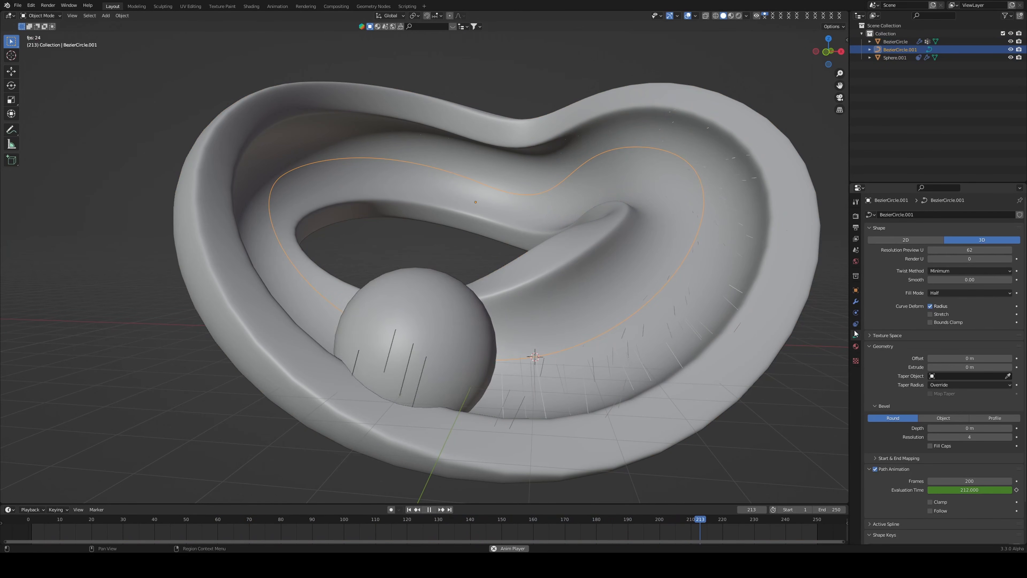
left_click_drag(969, 481, 949, 481)
scroll(513, 331, "down", 1)
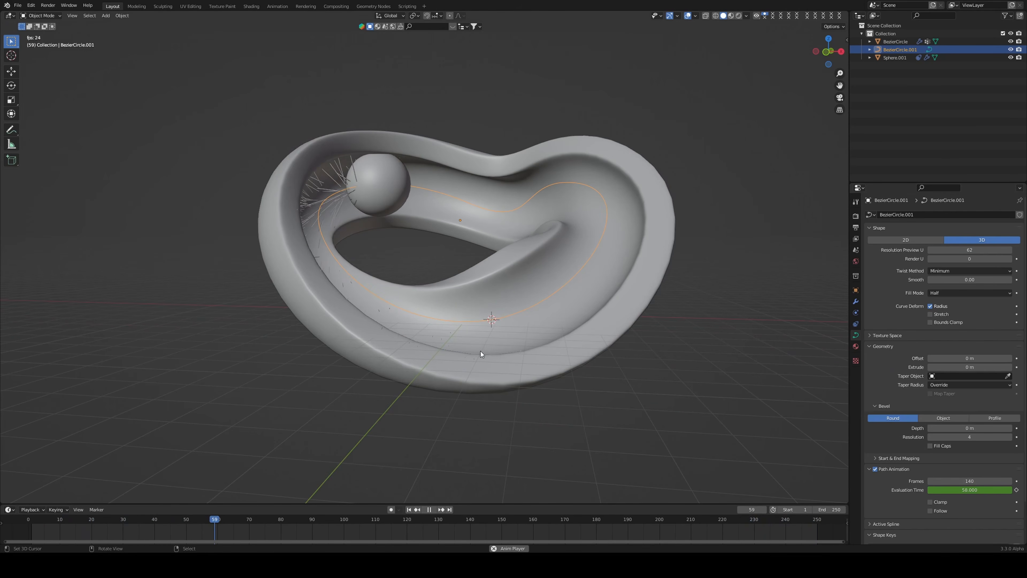
mouse_move(481, 351)
middle_mouse_down()
mouse_move(466, 360)
mouse_move(509, 371)
mouse_move(490, 361)
middle_mouse_up()
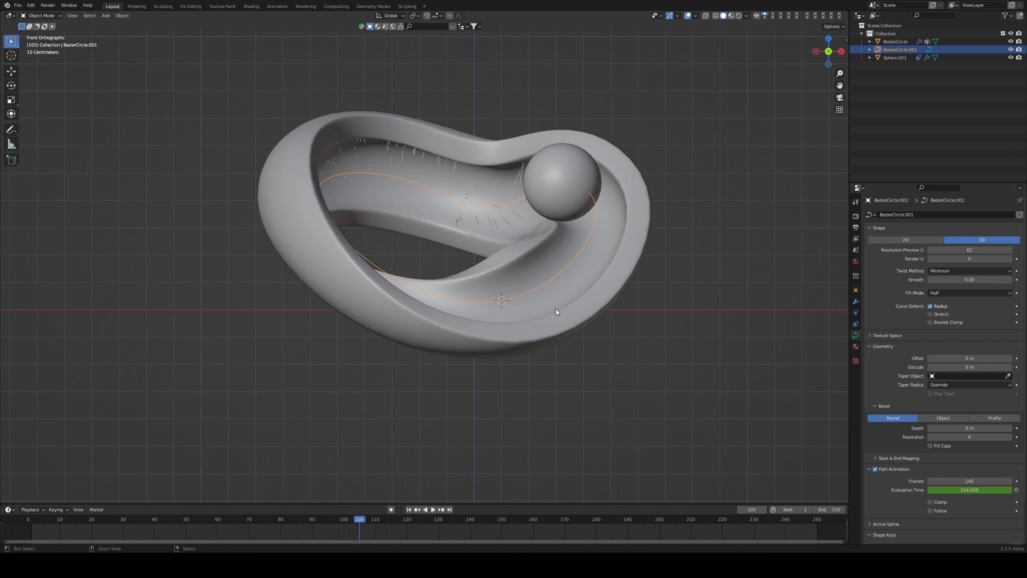
- Spawn the botaniq asset Tree_Aesculus-hippocastanum_H_summer from the deciduous category
key("n")
left_click(808, 47)
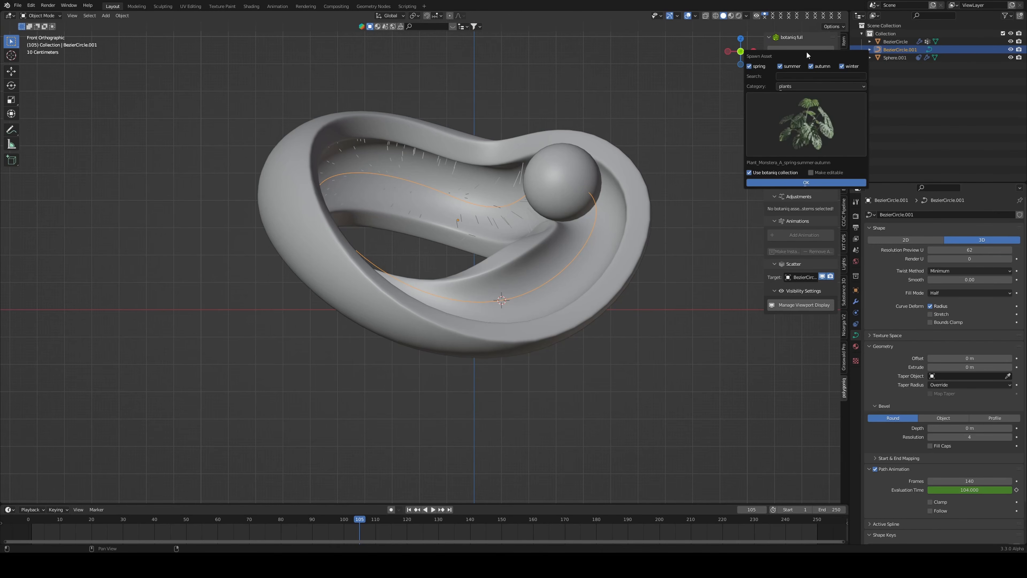
left_click(801, 85)
left_click(802, 85)
left_click(796, 86)
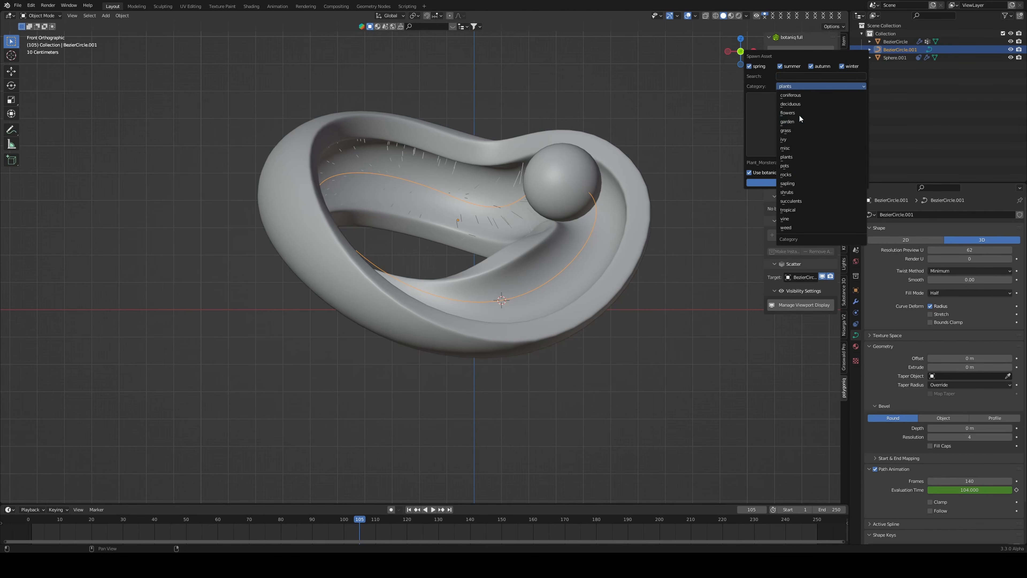
left_click(798, 94)
left_click(800, 84)
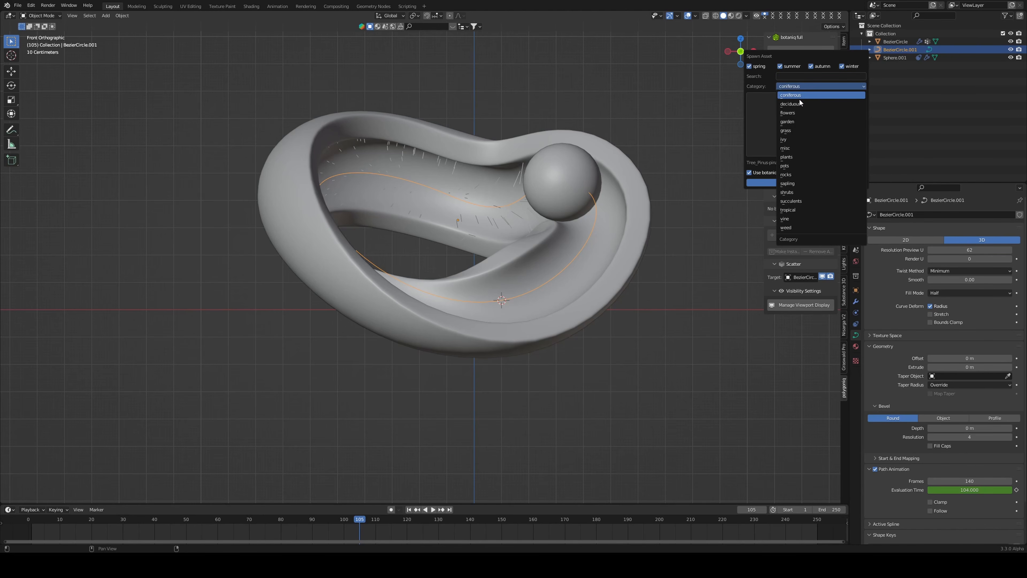
left_click(800, 103)
left_click(802, 110)
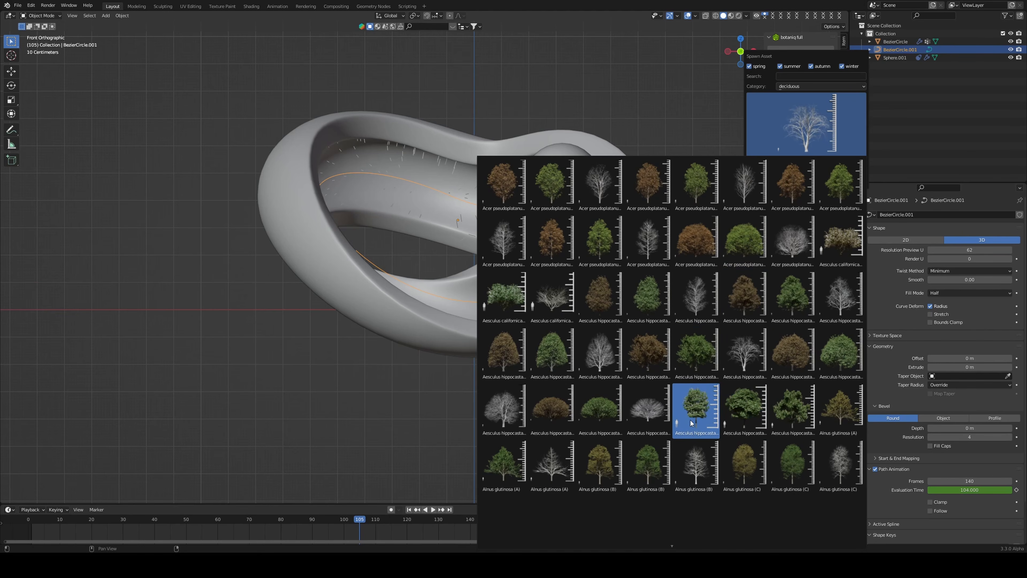
left_click(726, 394)
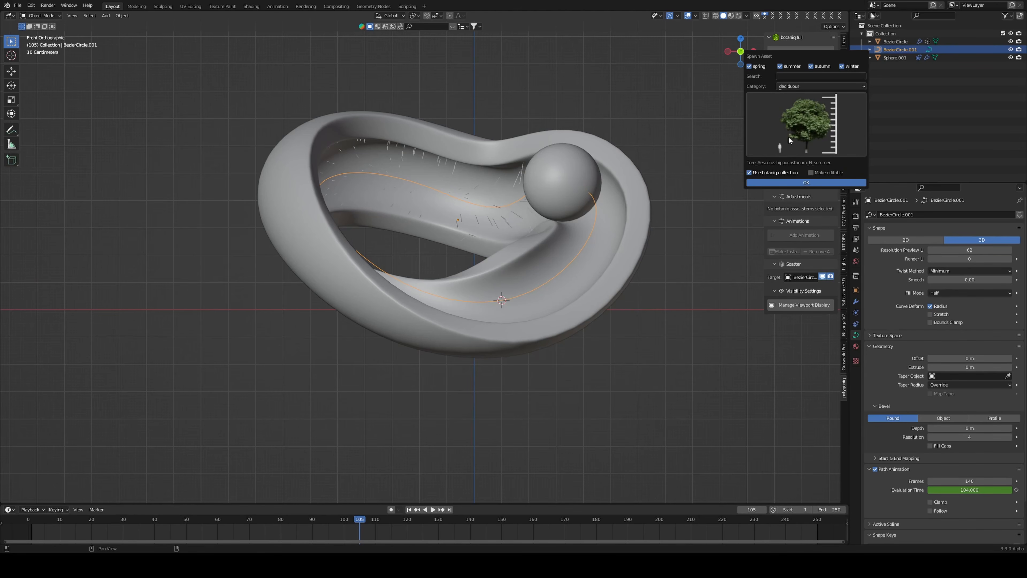
left_click(804, 182)
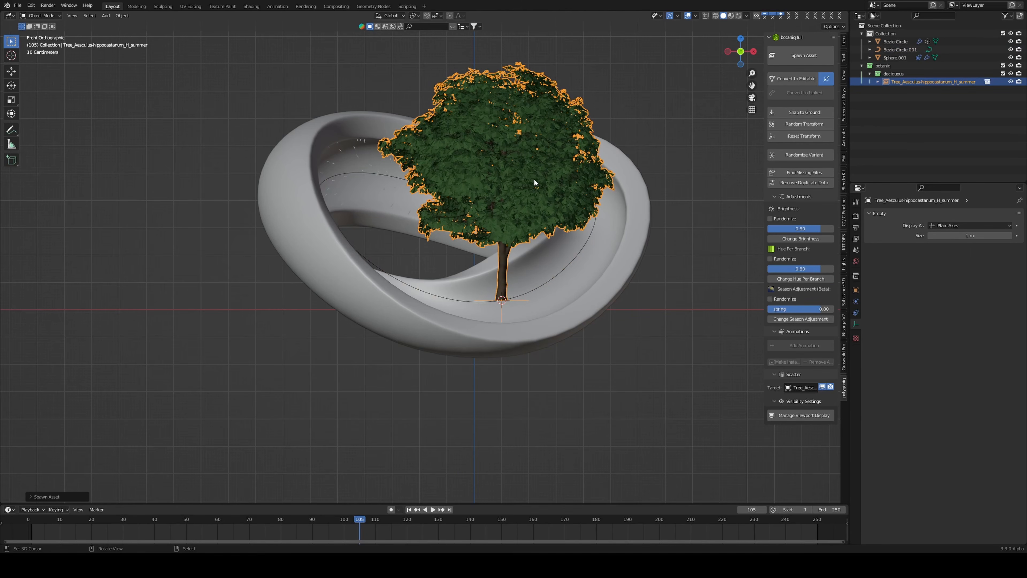
- Convert the botaniq tree to editable, move it along X beside the ring, and scale it down
left_click(779, 79)
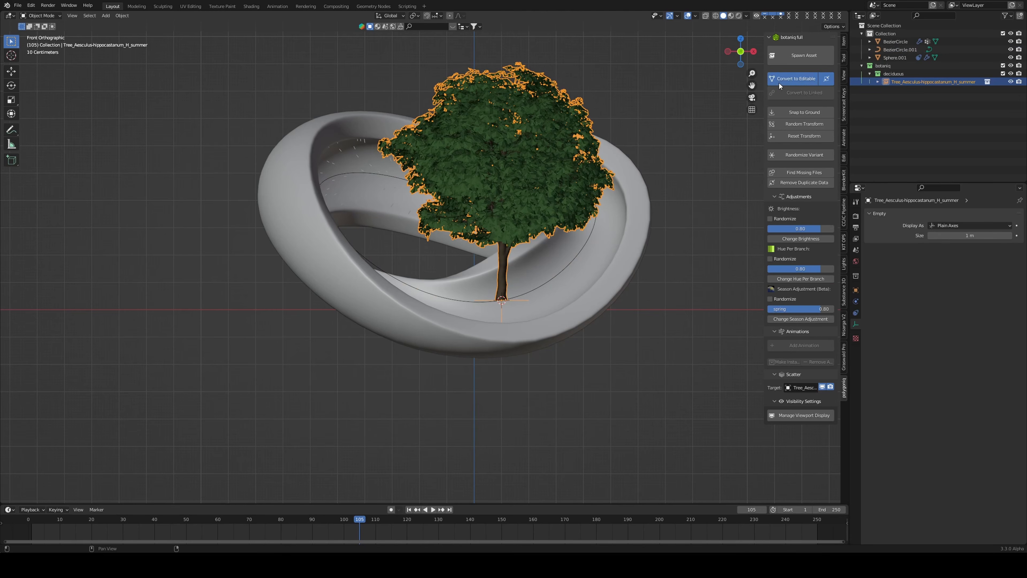
key("n")
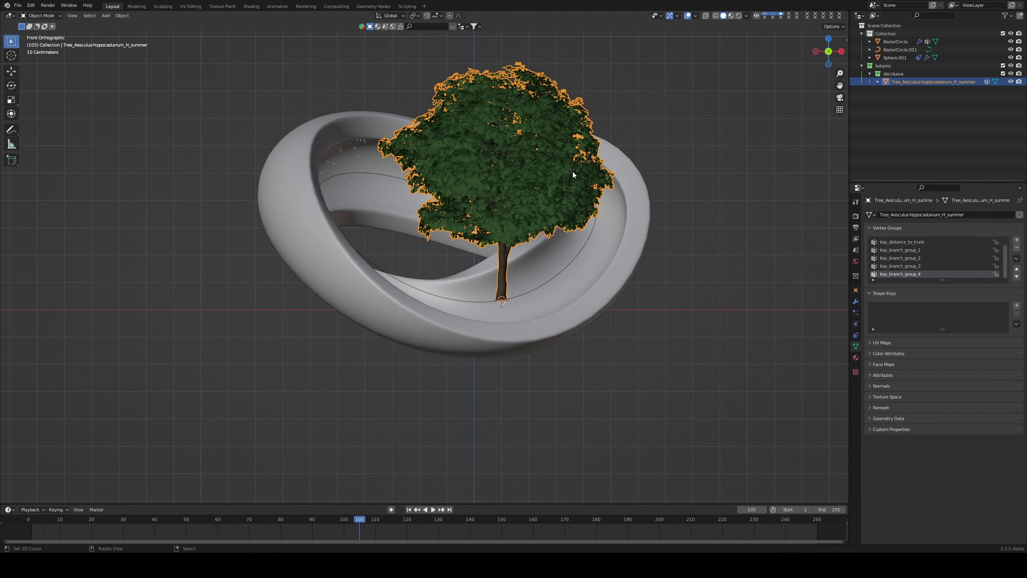
key("g")
key("x")
left_click(789, 166)
key("s")
left_click(769, 213)
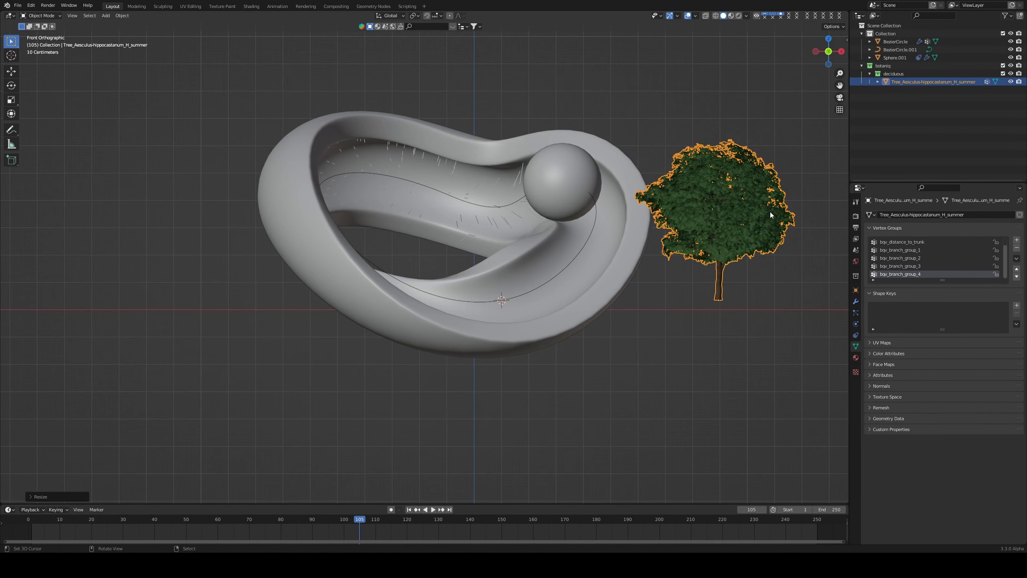
middle_click_drag(770, 215, 660, 202)
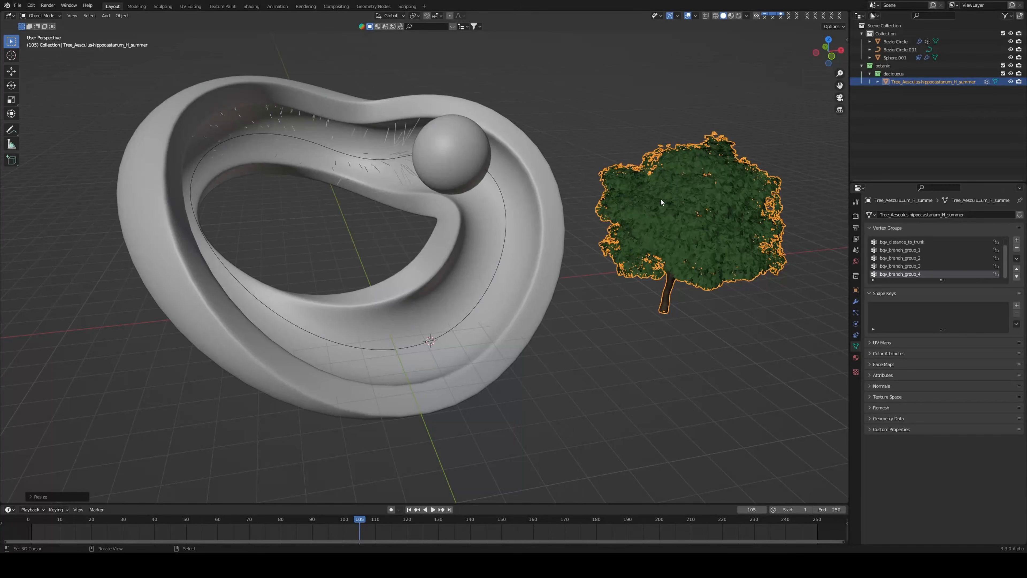
- Search the BlenderKit models for "trees" and delete the botaniq tree from the scene
key("n")
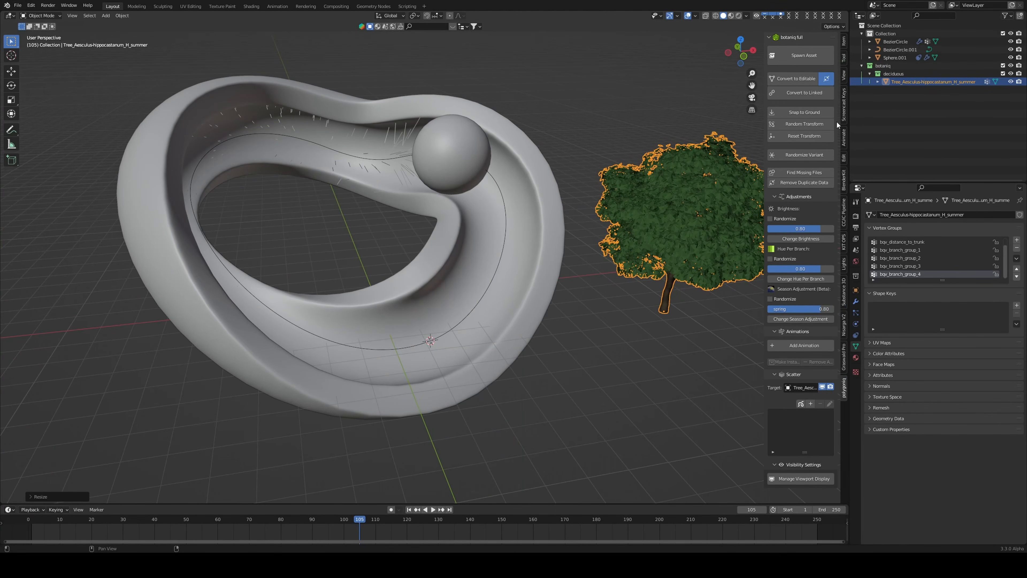
left_click(844, 173)
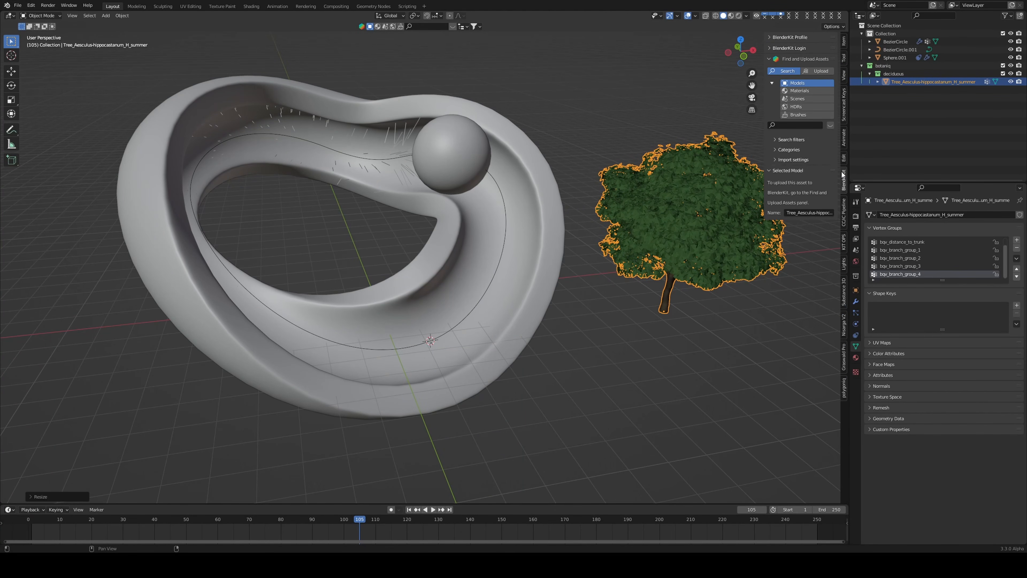
left_click(792, 125)
type("trees")
key("Return")
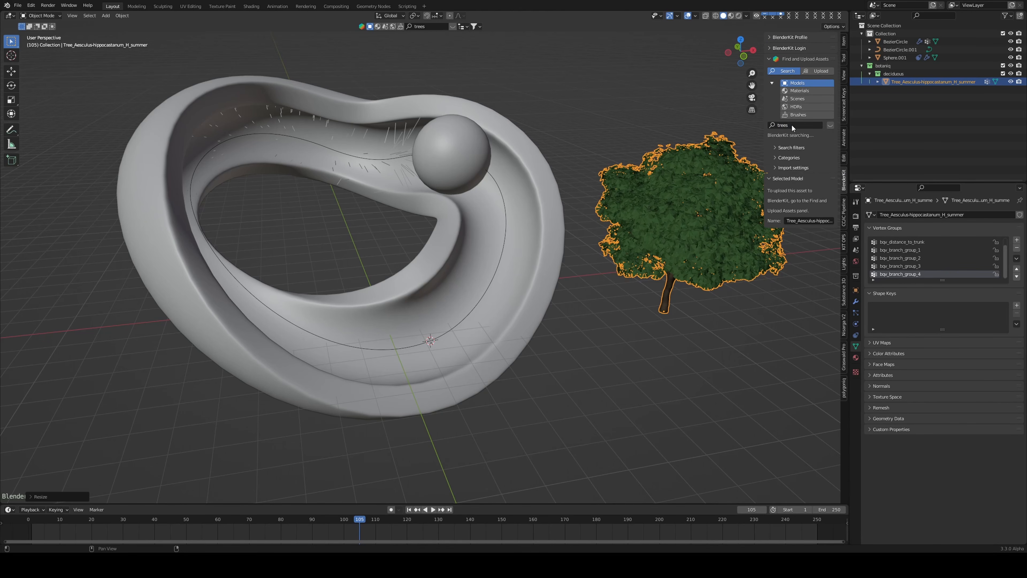
key("x")
left_click(682, 205)
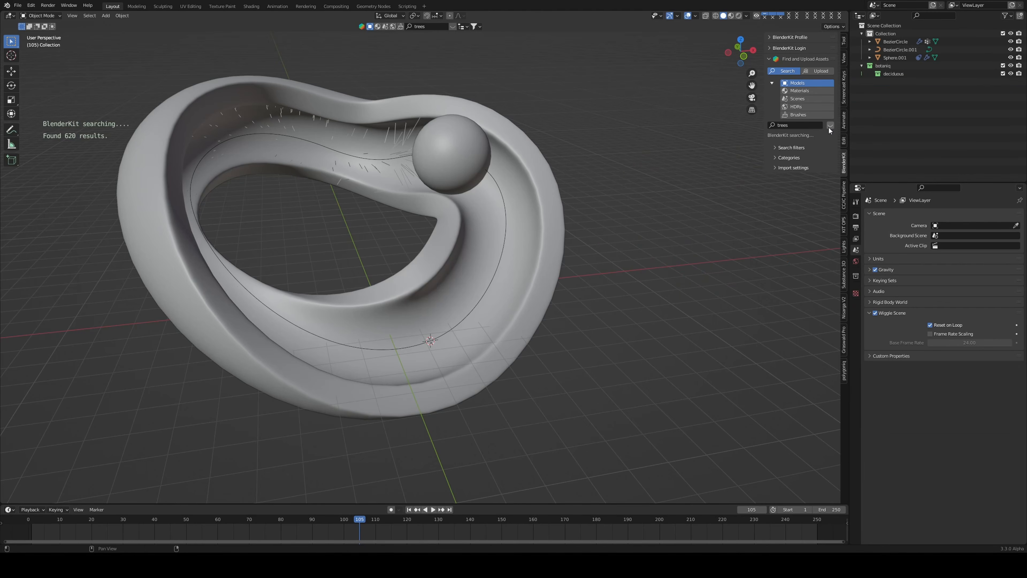
- Show the BlenderKit search results and enable the Free first search filter
left_click(829, 126)
mouse_move(135, 90)
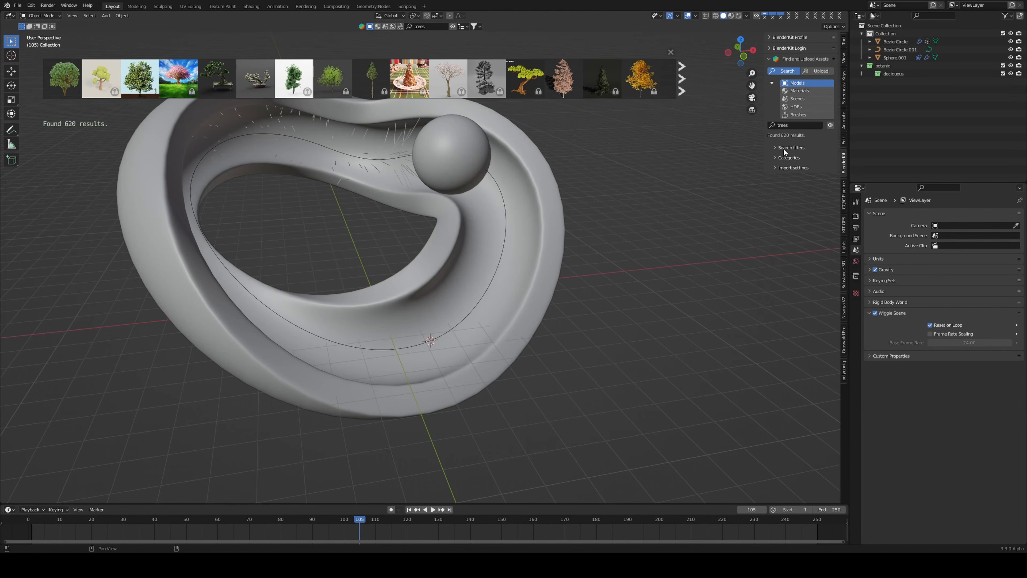
left_click(784, 149)
left_click(788, 176)
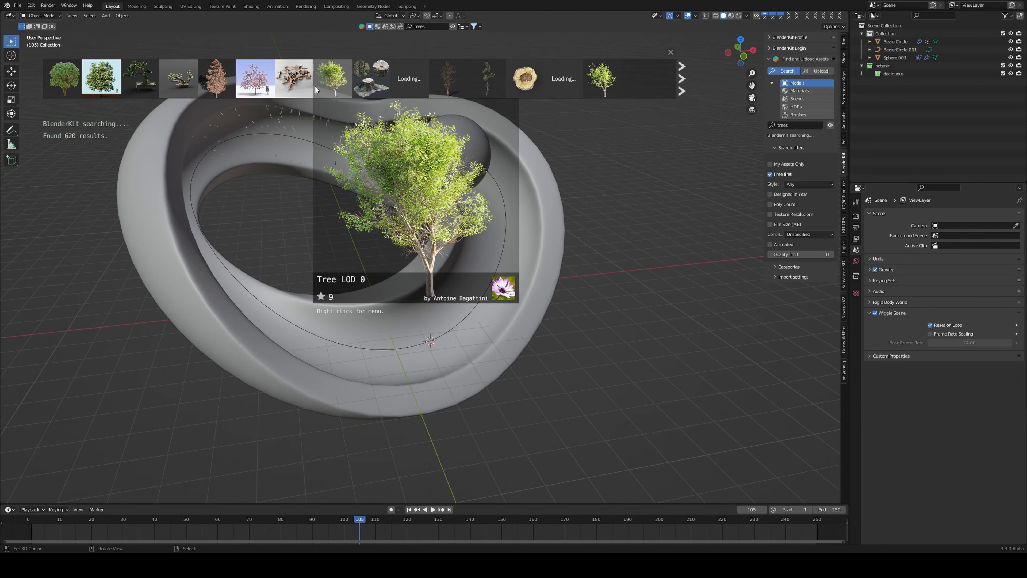
- Place the BlenderKit model Tree LOD 0 on the ground beside the ring
left_click_drag(327, 79, 671, 299)
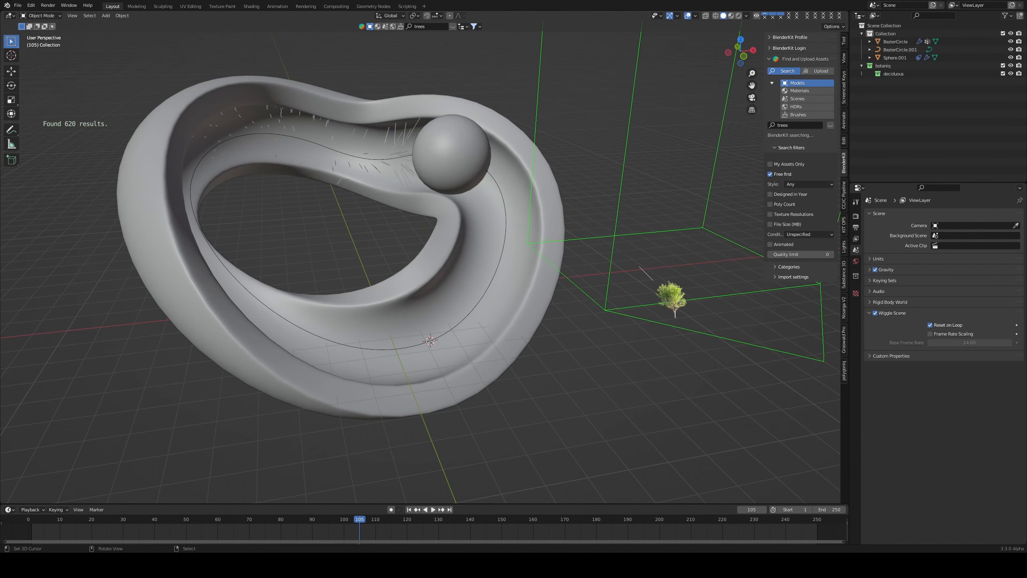
left_click_drag(640, 266, 646, 273)
scroll(606, 201, "down", 2)
middle_click_drag(544, 219, 529, 221)
- Scale the imported tree mesh down to about half its size, checking its parent empty and reselecting the mesh
right_click(567, 191)
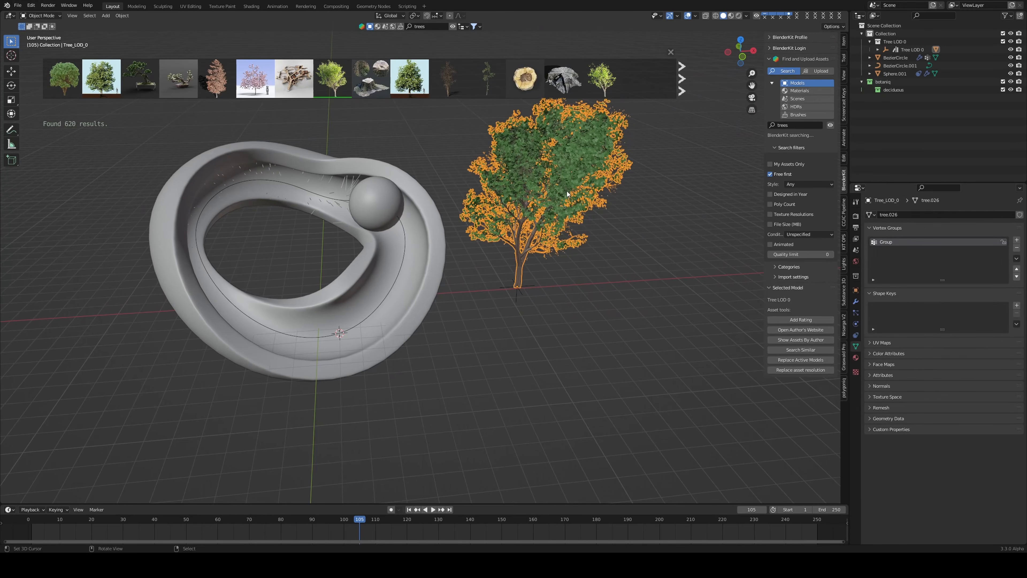
key("s")
left_click(598, 206)
right_click(524, 288)
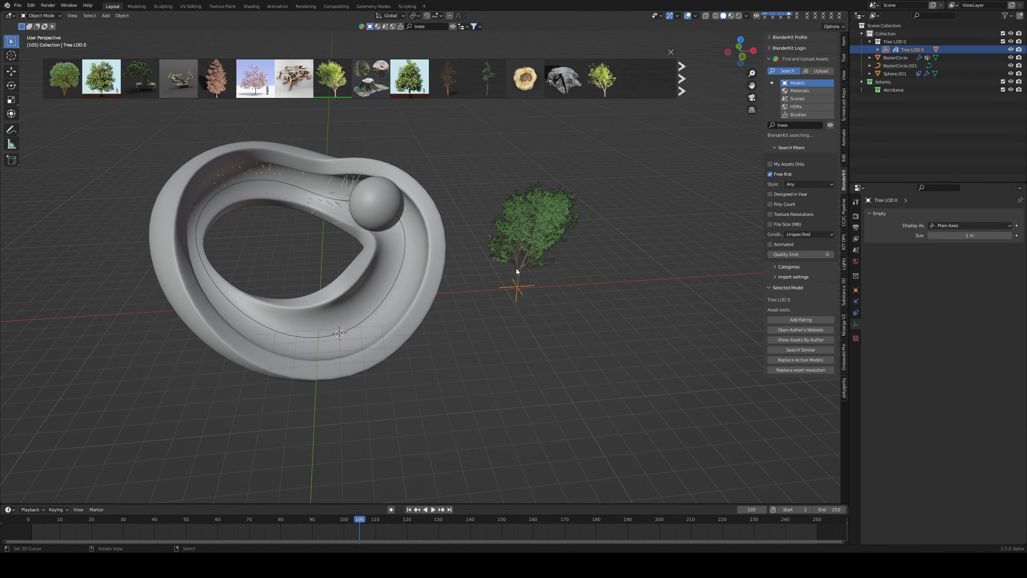
right_click(516, 270)
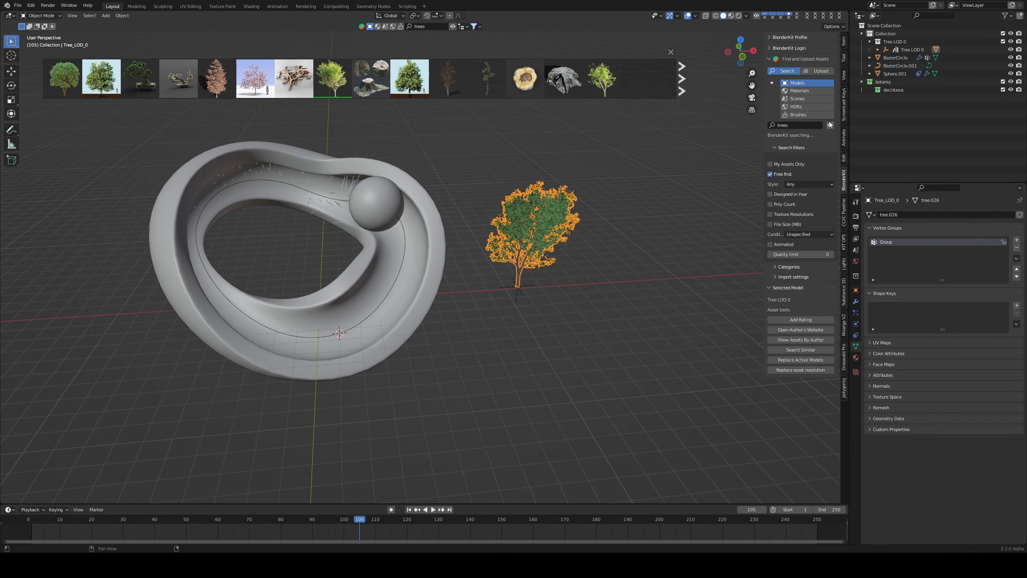
- Select the ring, save the file, and set its hair particle number to 166
key("n")
scroll(399, 234, "up", 4)
right_click(399, 234)
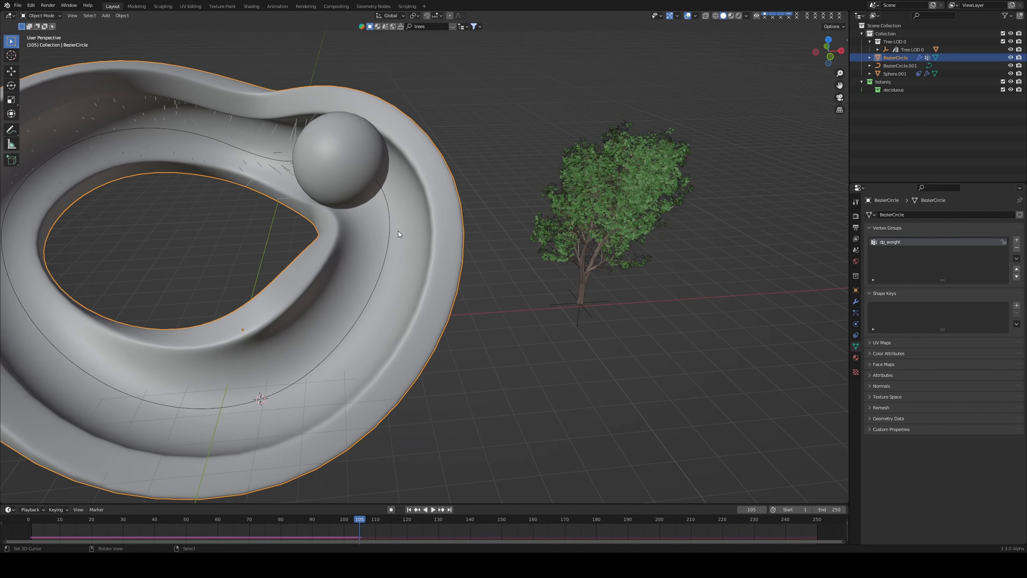
key("ctrl+s")
middle_click_drag(260, 152, 336, 164, "shift")
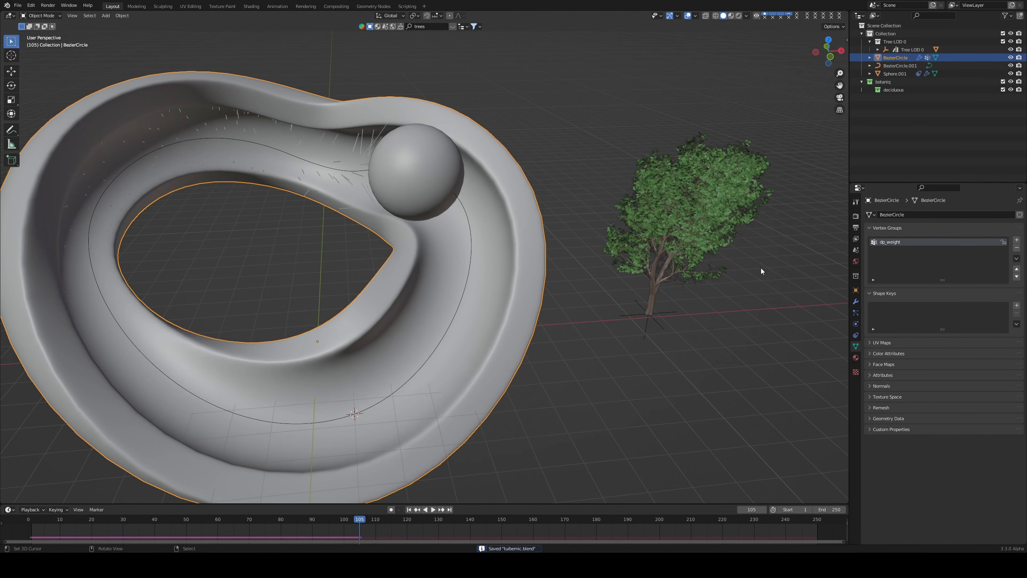
left_click(855, 312)
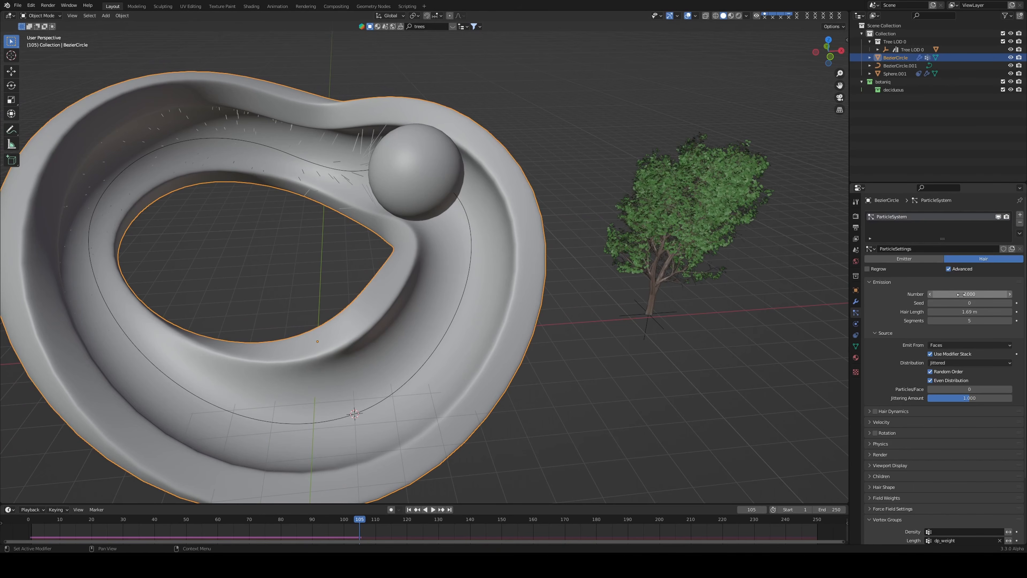
mouse_move(962, 290)
left_mouse_down()
mouse_move(926, 290)
mouse_move(961, 292)
left_mouse_up()
- Render the ring's hair particles as Object, using the Tree_LOD_0 mesh as the instance object
scroll(922, 377, "down", 5)
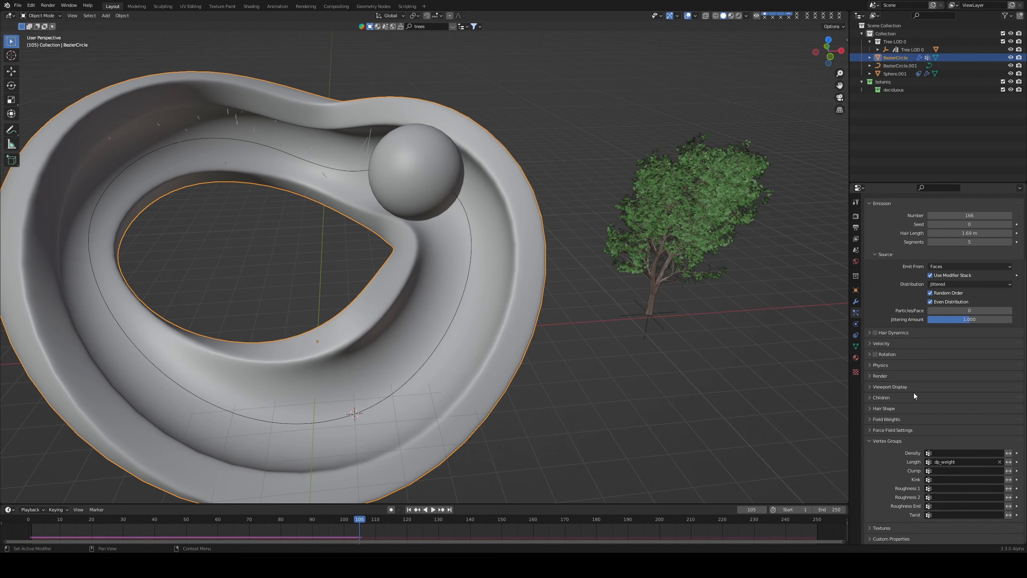
left_click(880, 376)
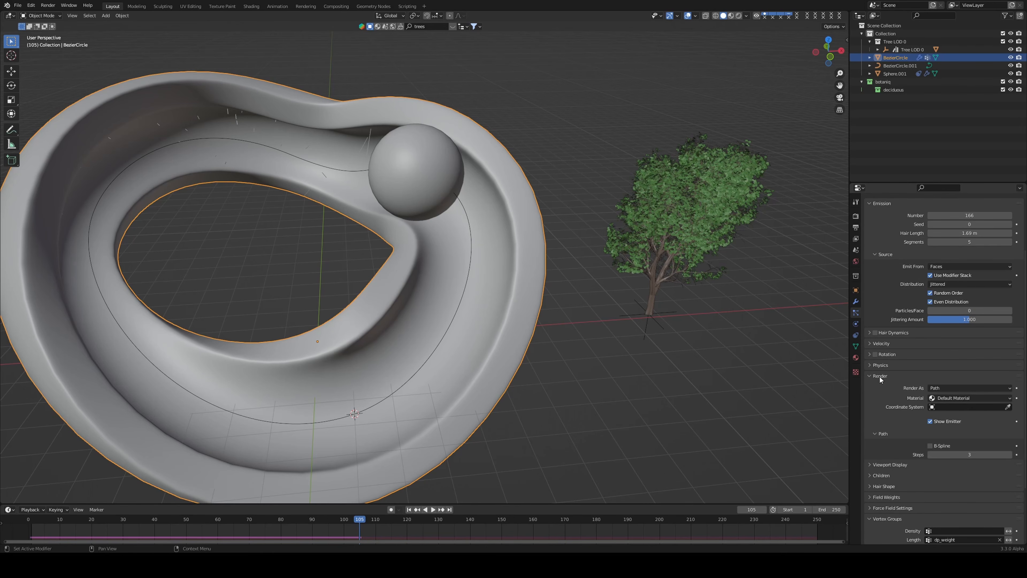
left_click(953, 385)
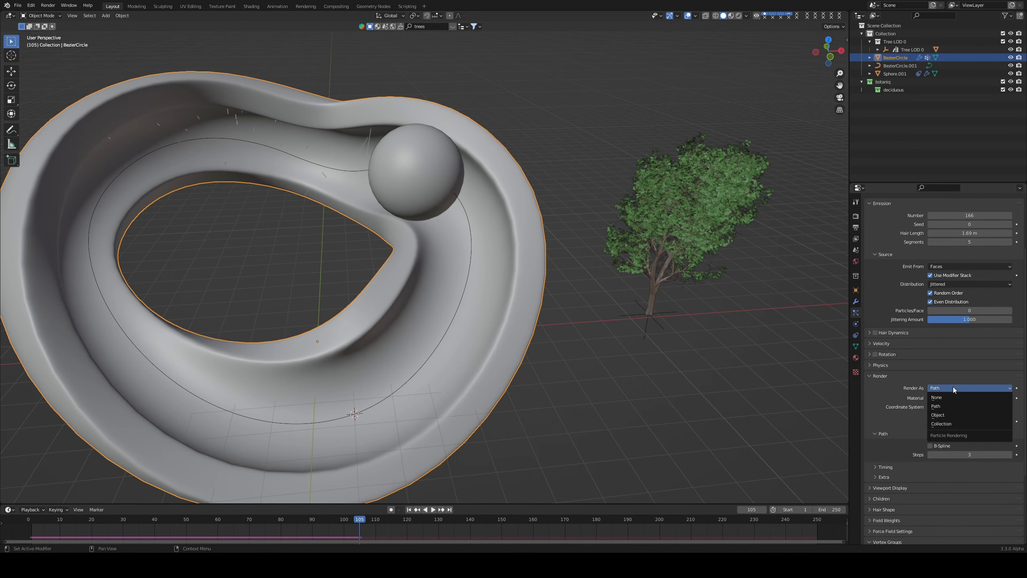
left_click(949, 419)
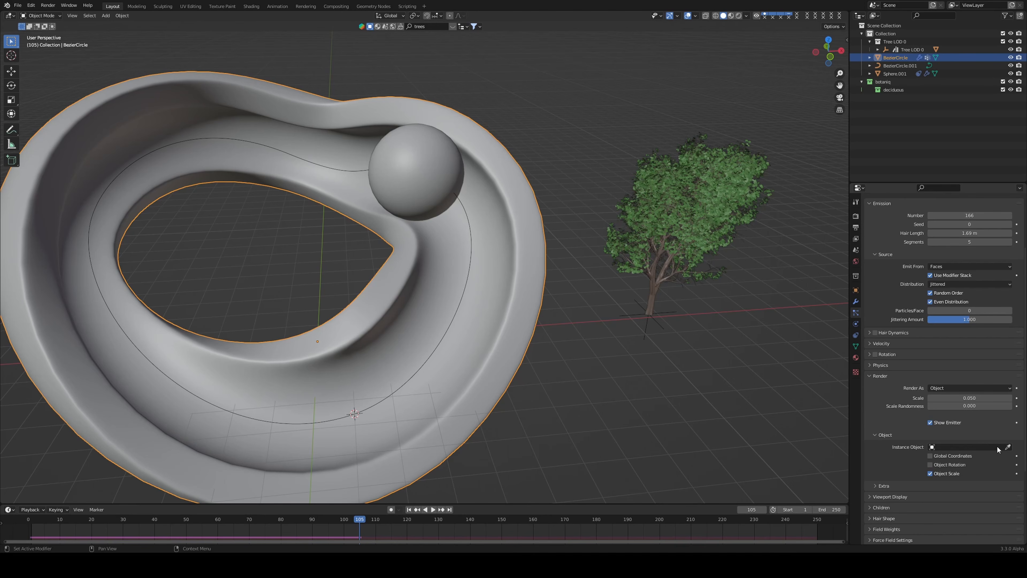
left_click(1008, 446)
left_click(720, 243)
- Set the particle render scale to 0.386, save the file, and inspect the tree instances around the sphere
middle_click_drag(721, 243, 611, 319)
scroll(506, 290, "up", 2)
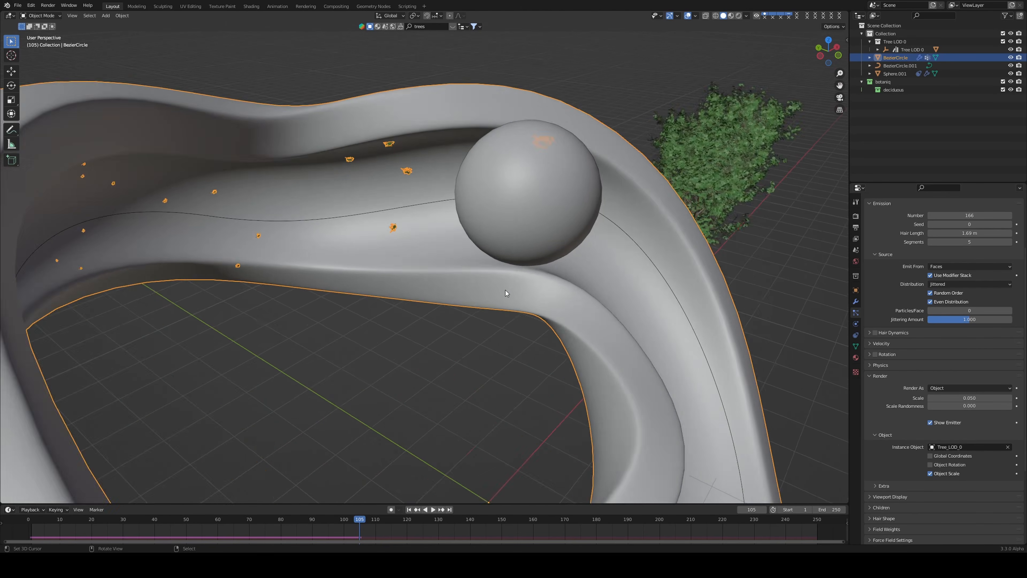
middle_click_drag(506, 289, 491, 275)
left_click_drag(958, 397, 1005, 398)
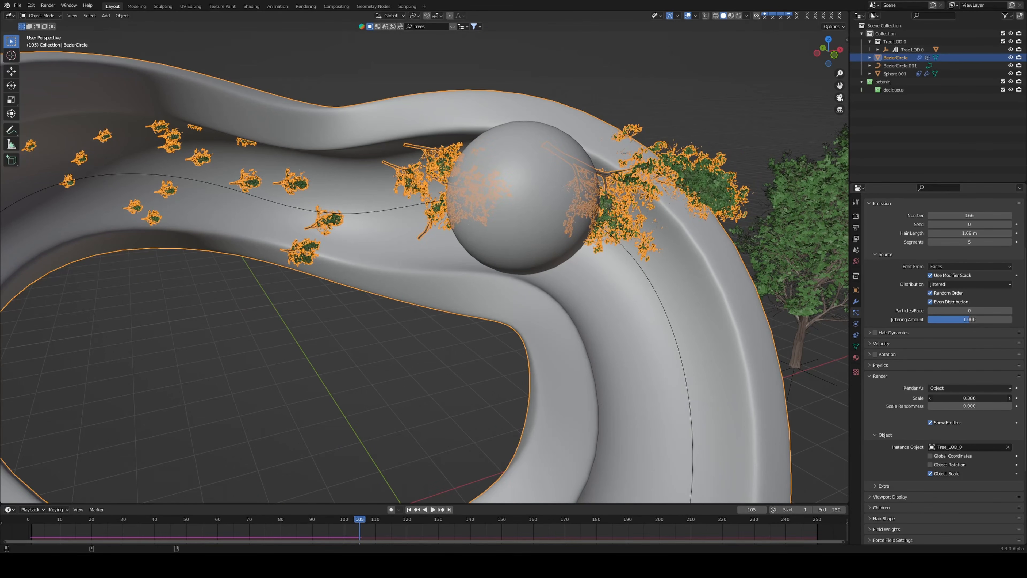
key("ctrl+s")
middle_click_drag(612, 267, 738, 255)
middle_click_drag(838, 286, 719, 272)
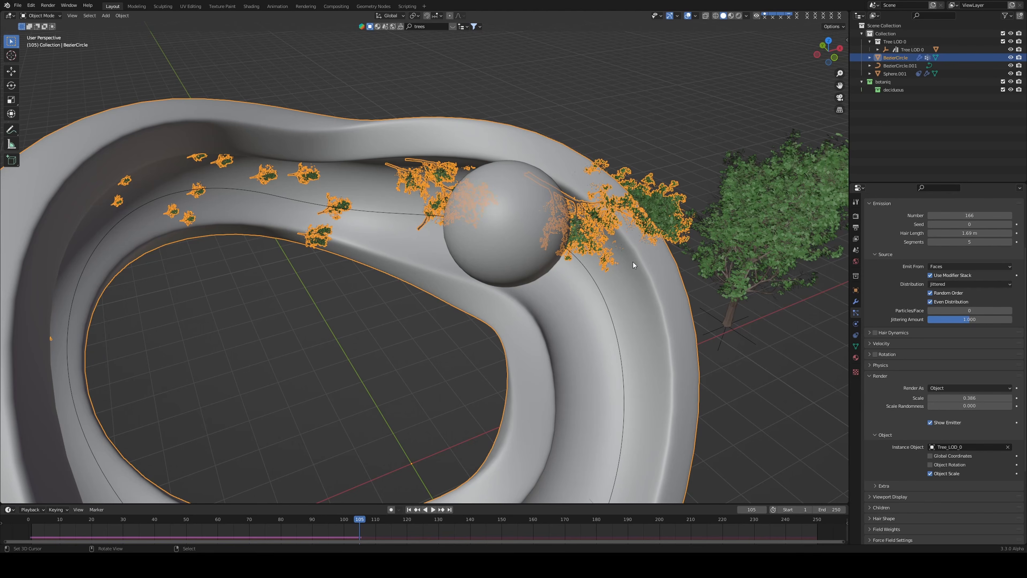
middle_click_drag(633, 262, 658, 266)
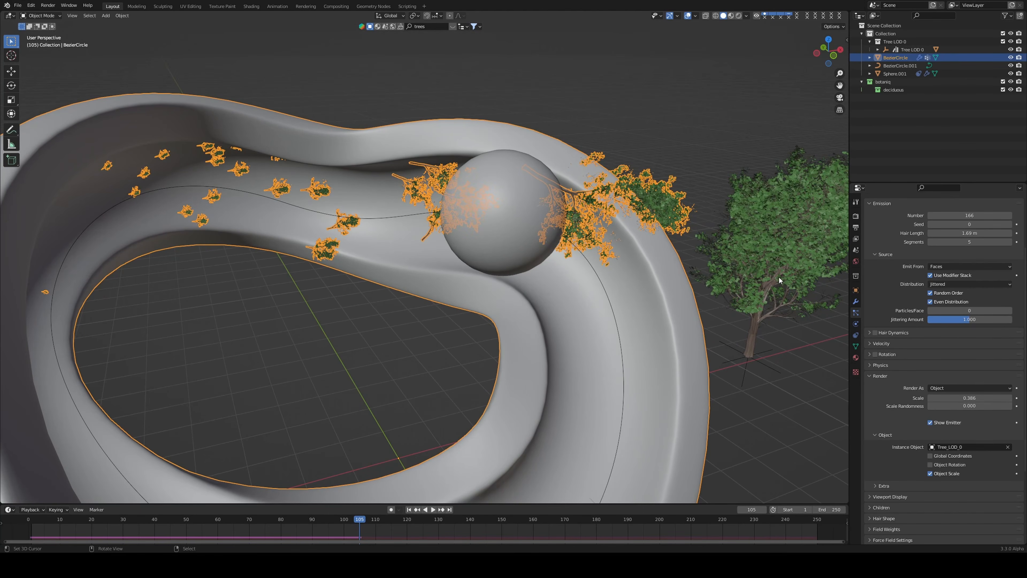
- Enable Object Rotation for the ring's tree instances and select the source tree mesh
left_click(770, 274)
left_click(644, 255)
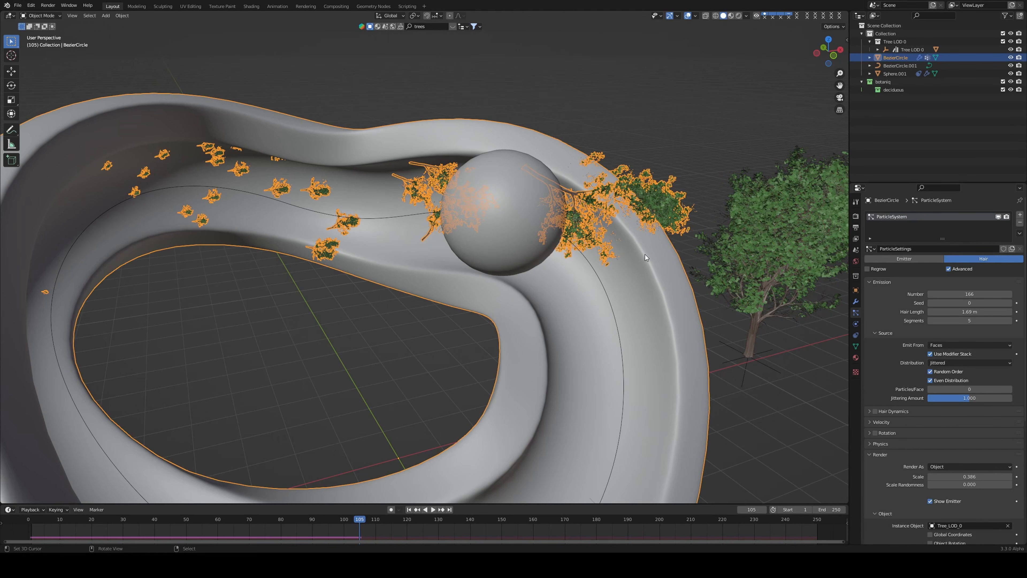
scroll(942, 518, "down", 5)
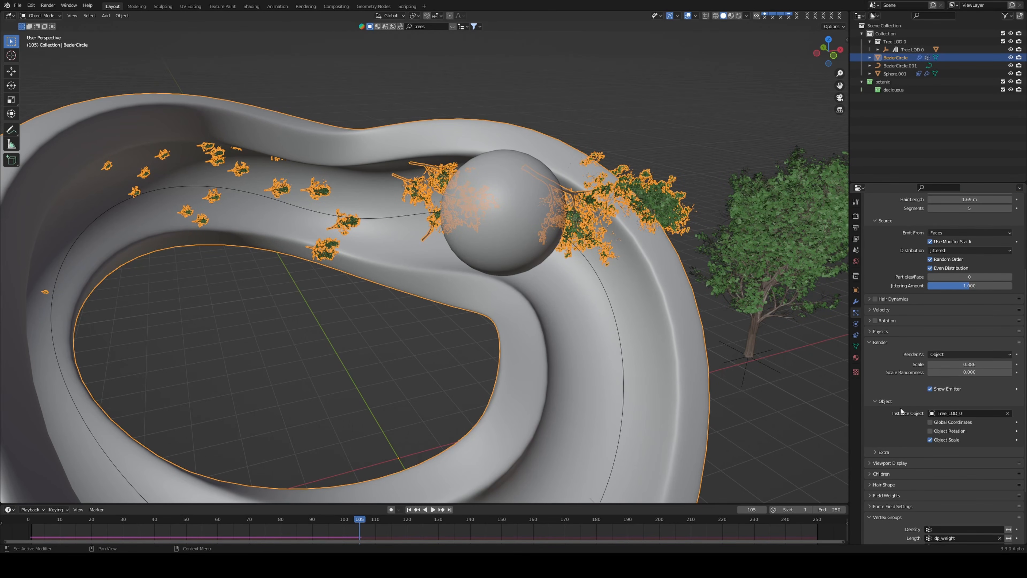
left_click(930, 431)
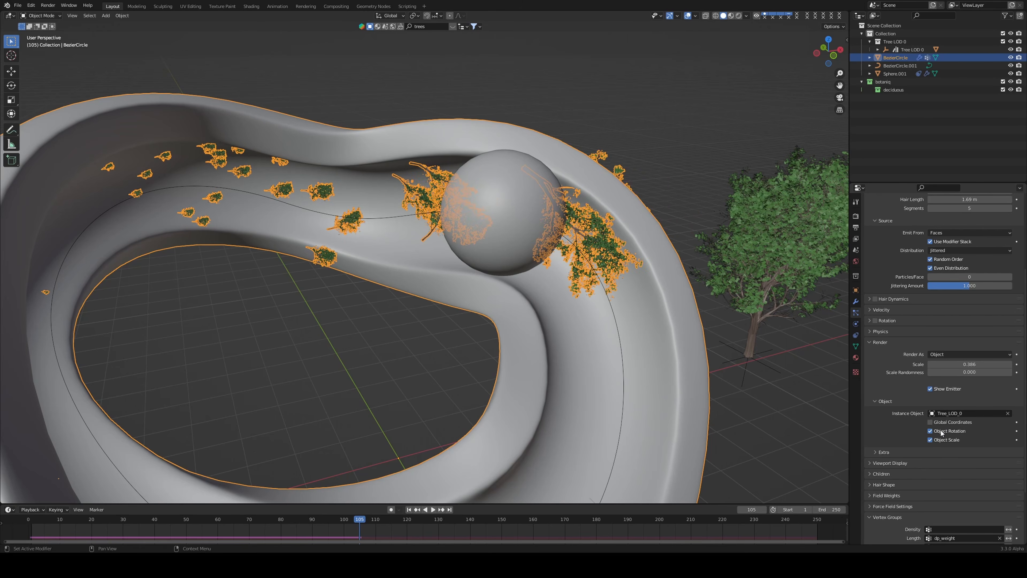
left_click(741, 261)
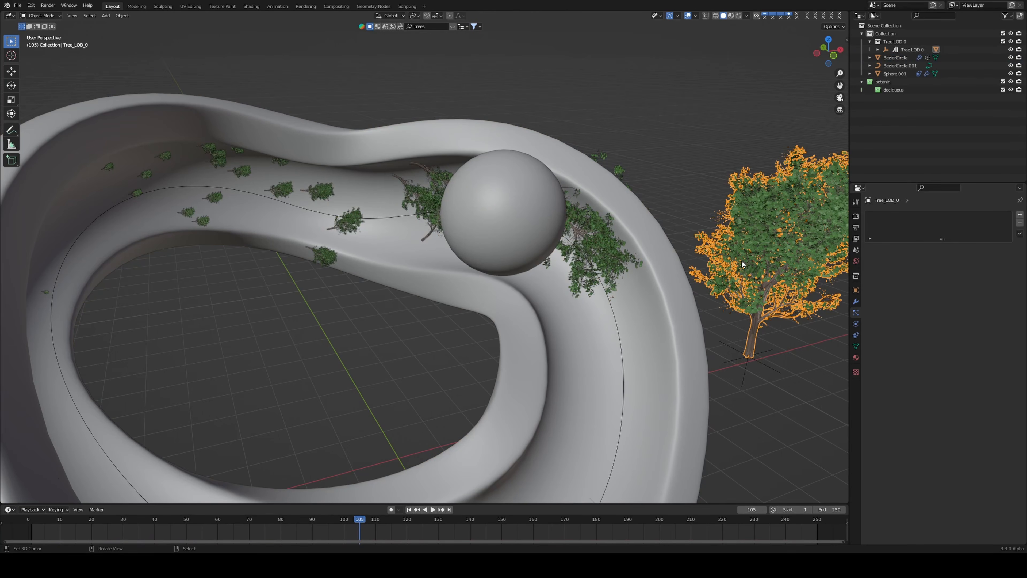
- Rotate the source tree mesh 90° about the global Y axis
key("r")
key("x")
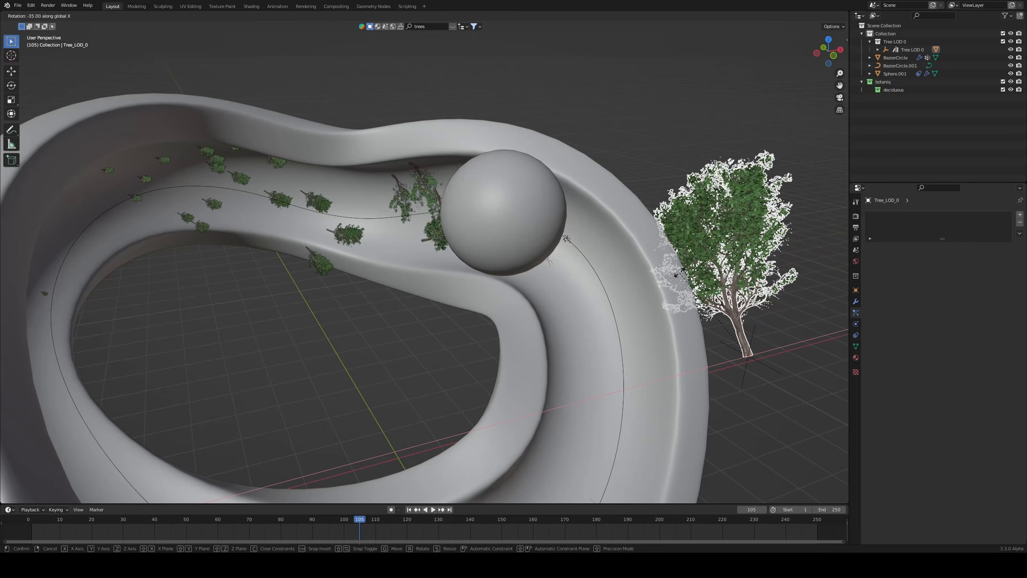
key("Escape")
key("y")
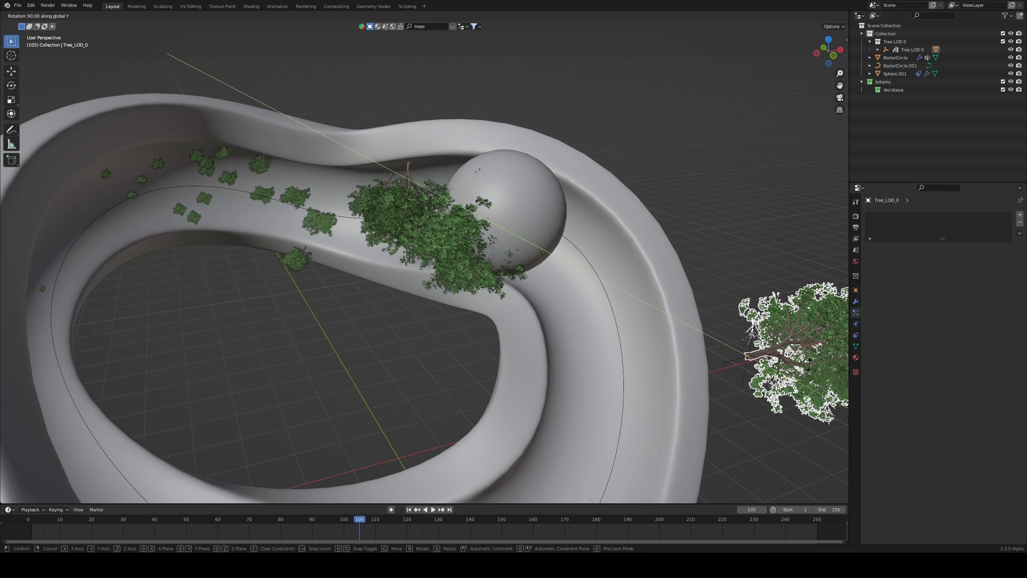
left_click(809, 363)
- Select the sphere on the ring and hide it in the viewport
middle_click_drag(505, 350, 471, 336)
left_click(560, 253)
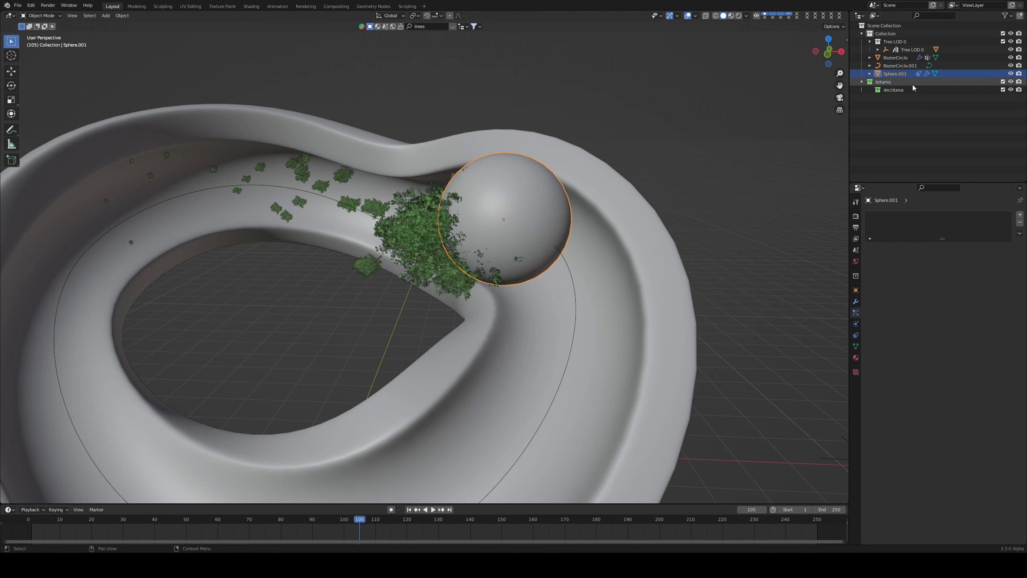
left_click(1010, 74)
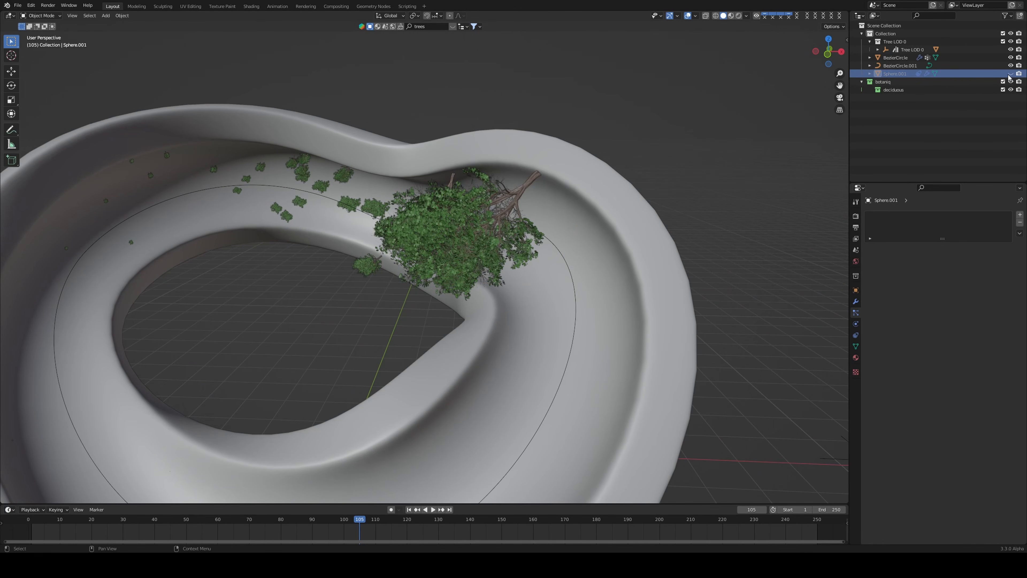
- Play back the animation and examine from several angles how the trees grow along the ring, stopping at frame 87
middle_click_drag(688, 156, 555, 201)
scroll(526, 194, "up", 3)
key("space")
scroll(541, 227, "down", 5)
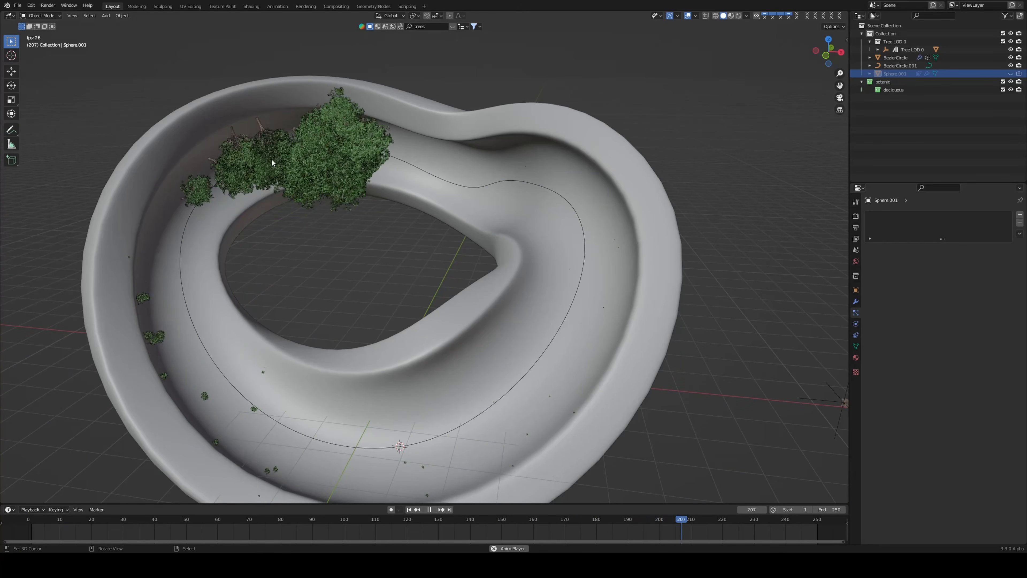
middle_click_drag(272, 158, 266, 155)
middle_click_drag(386, 146, 412, 142)
middle_click_drag(549, 181, 526, 181)
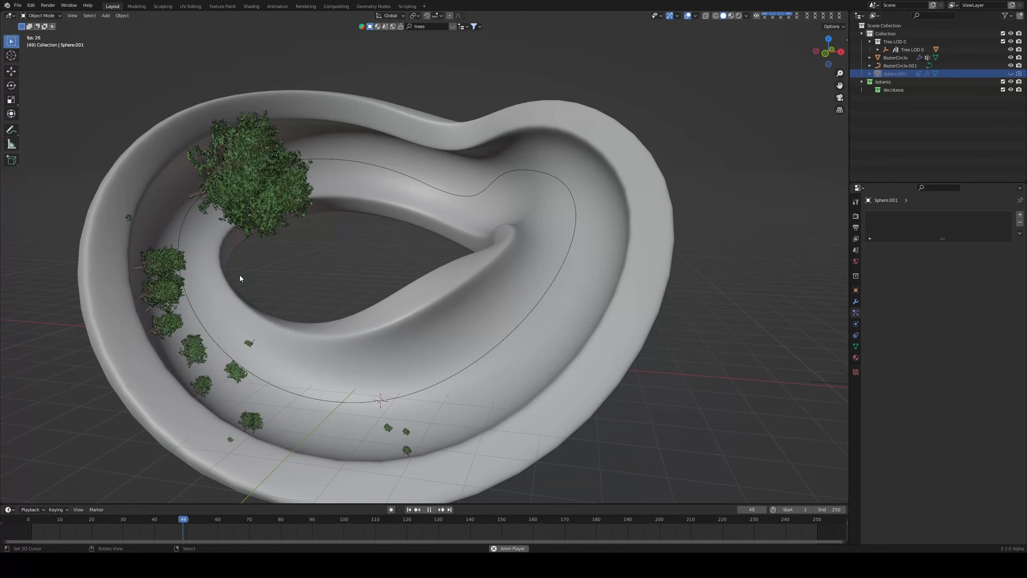
middle_click_drag(490, 223, 524, 227)
key("space")
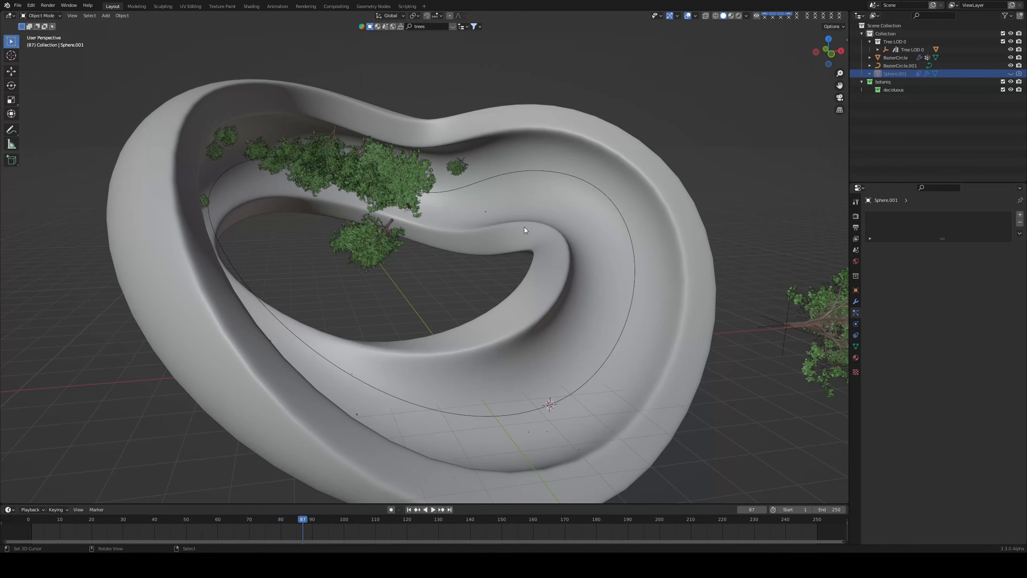
- Bake the ring's Dynamic Paint cache for frames 1 to 250 and save the file
key("ctrl+s")
right_click(629, 194)
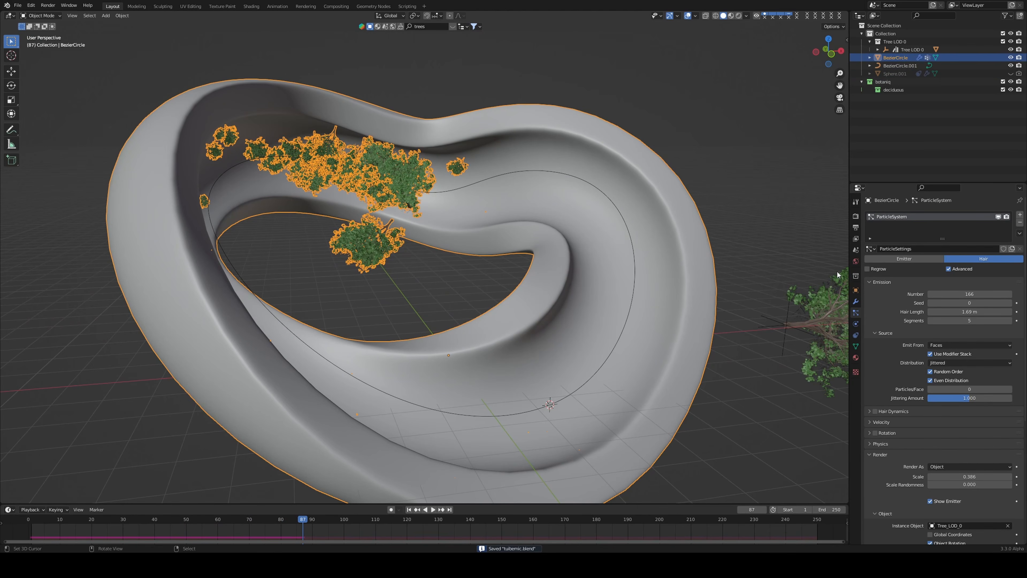
left_click(855, 301)
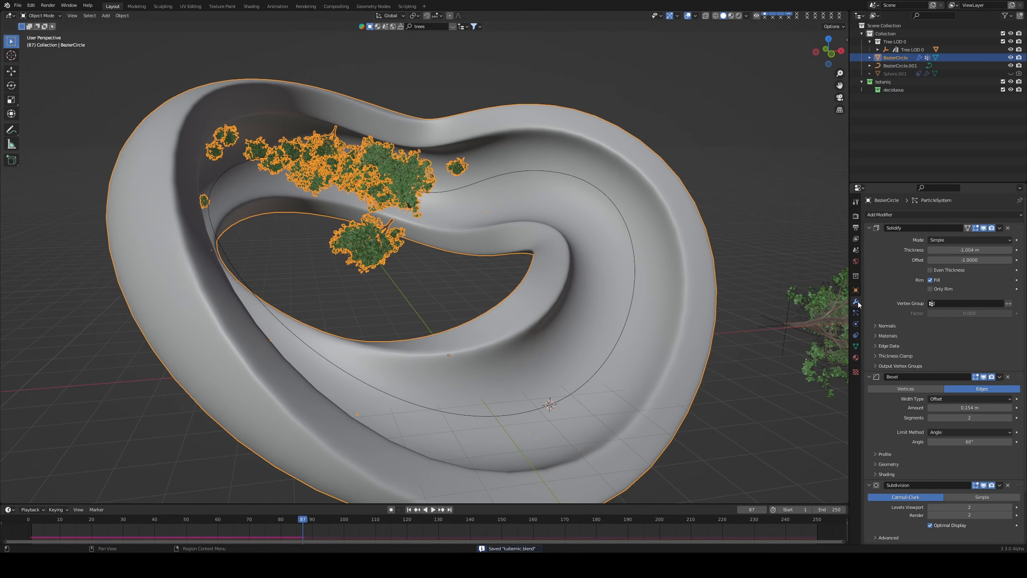
left_click(855, 325)
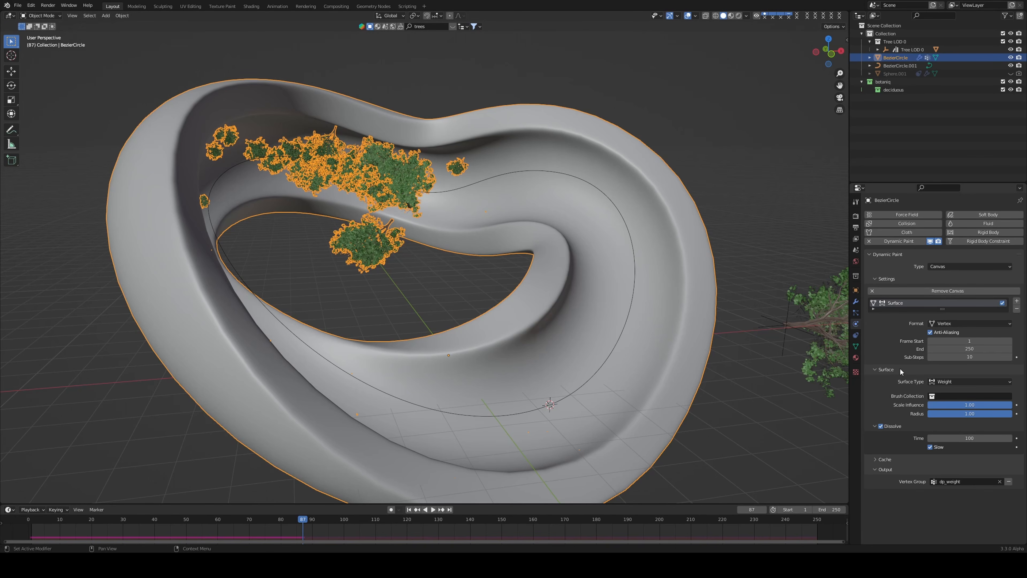
left_click(885, 459)
scroll(885, 460, "down", 1)
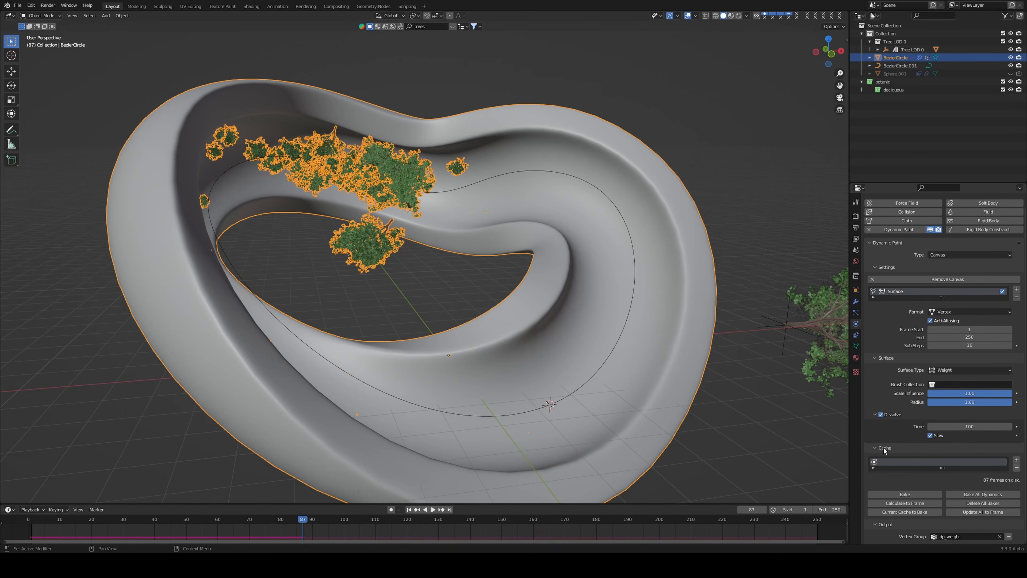
left_click(905, 494)
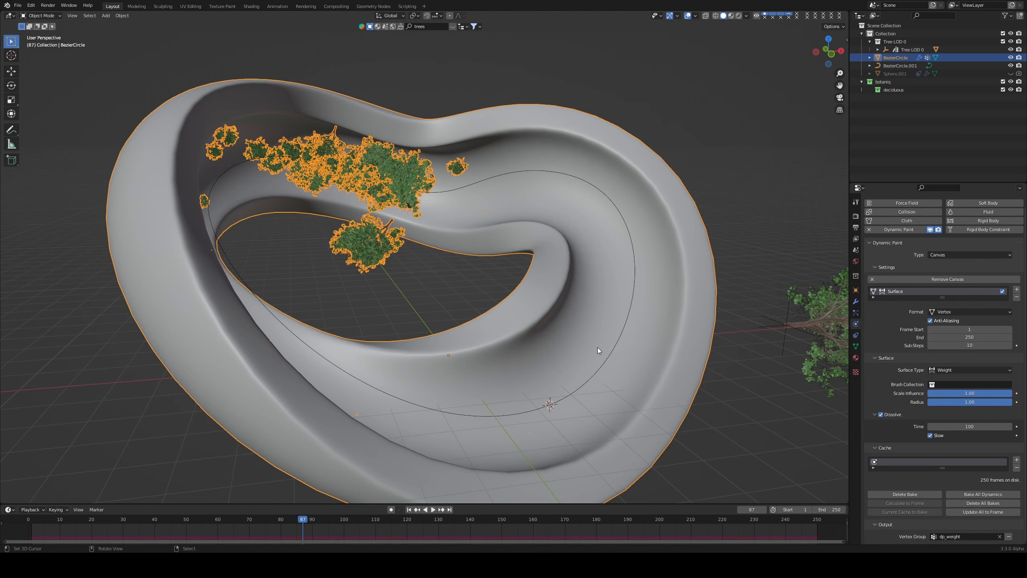
key("KP_1")
key("ctrl+s")
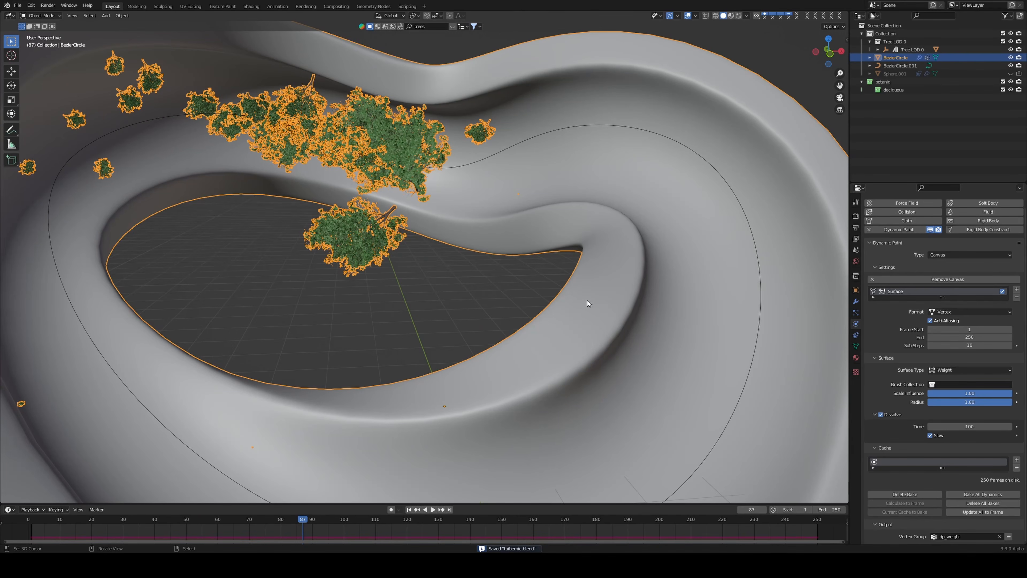
- Save the file in front view and hide the center curve in the viewport, keeping the ring shown
scroll(588, 300, "down", 5)
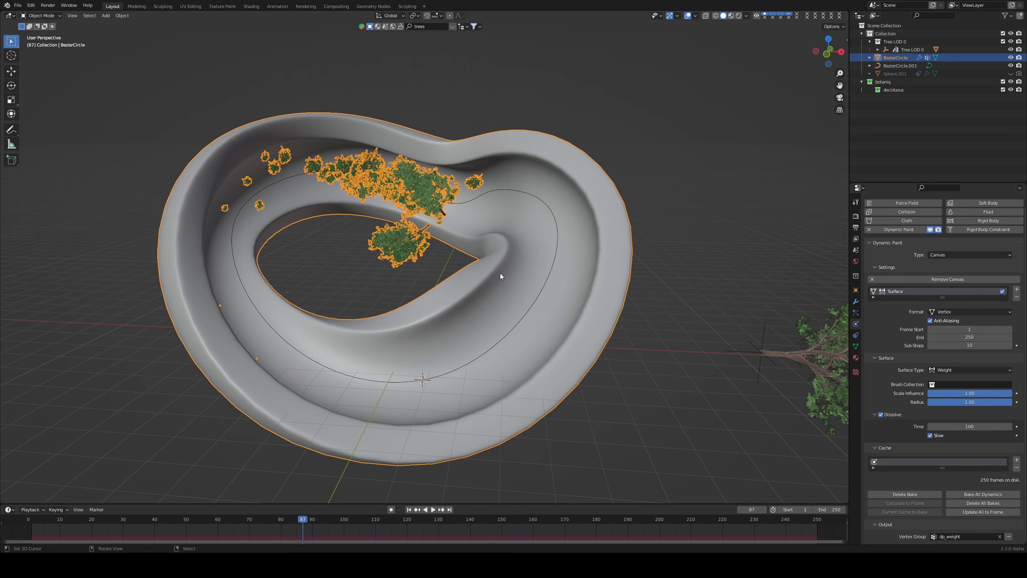
key("KP_1")
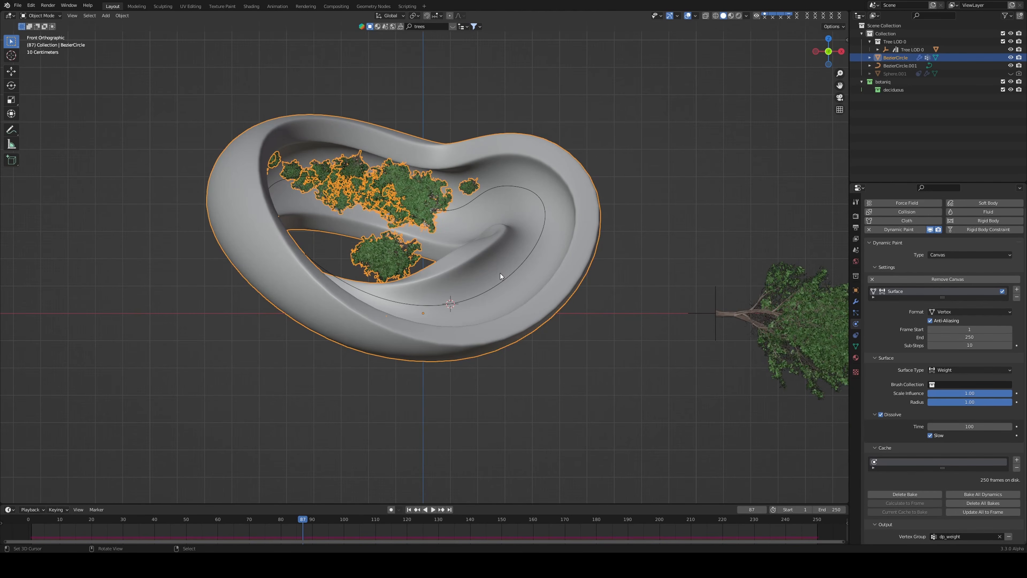
key("ctrl+s")
middle_click_drag(574, 254, 564, 275, "shift")
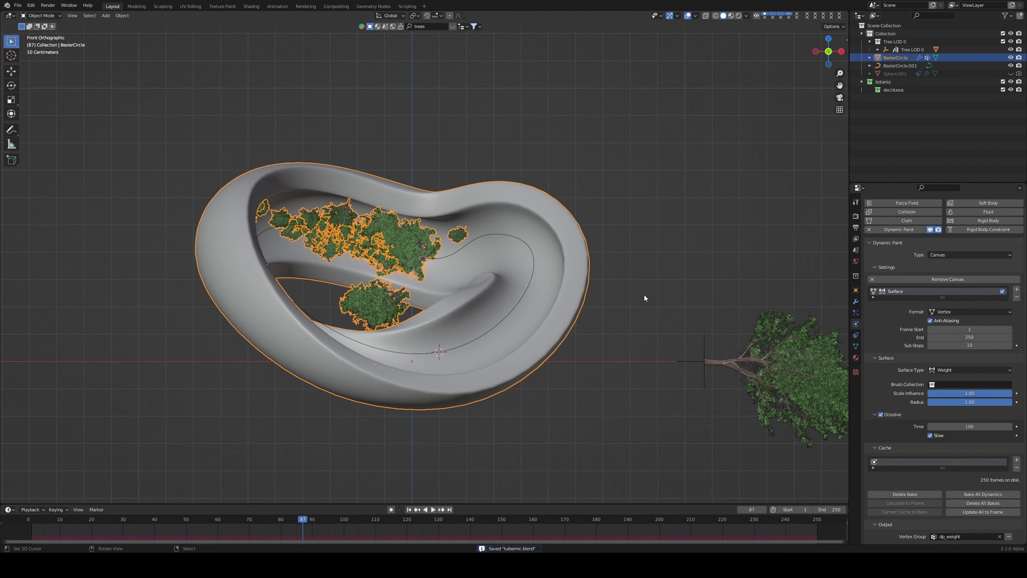
left_click(1011, 57)
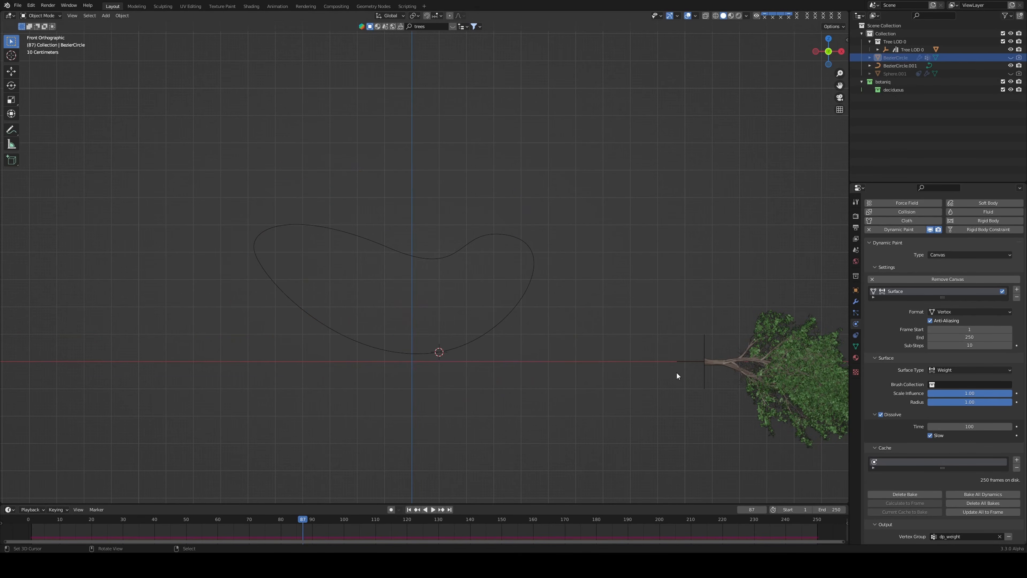
left_click(1009, 64)
left_click_drag(1019, 58, 1011, 58)
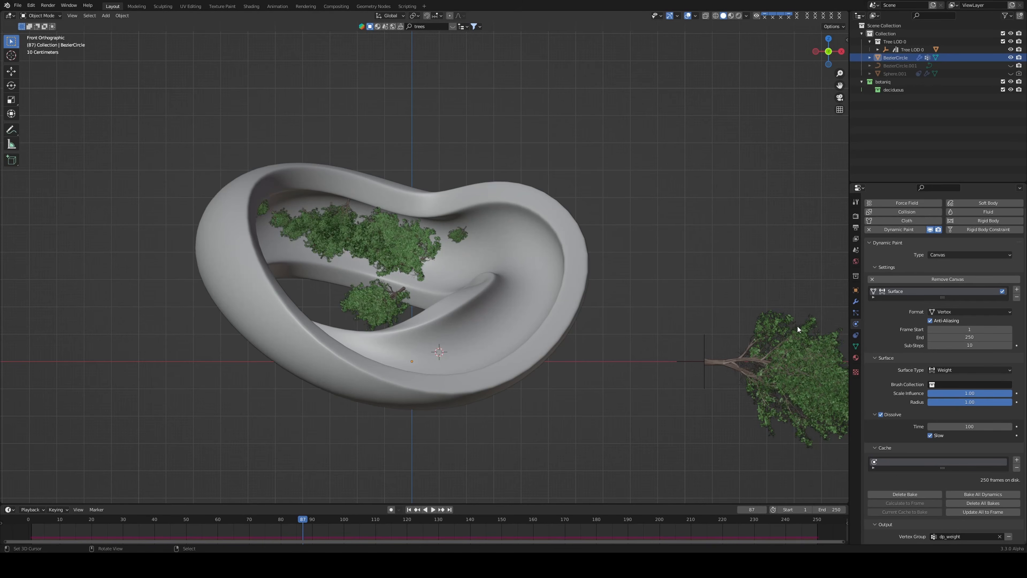
- Turn off viewport display of the ring's tree particle system and save the file
left_click(775, 334)
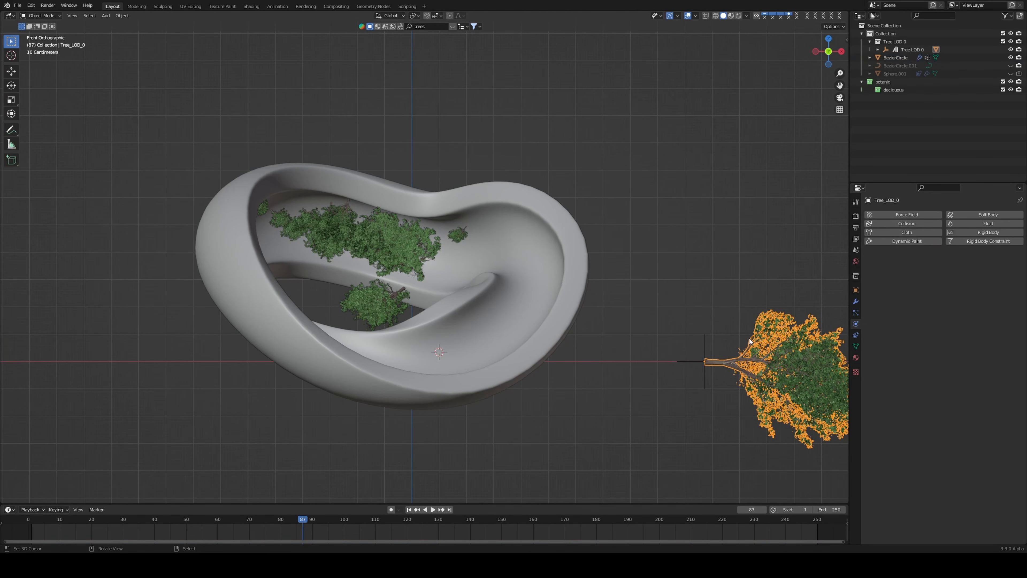
left_click(490, 265)
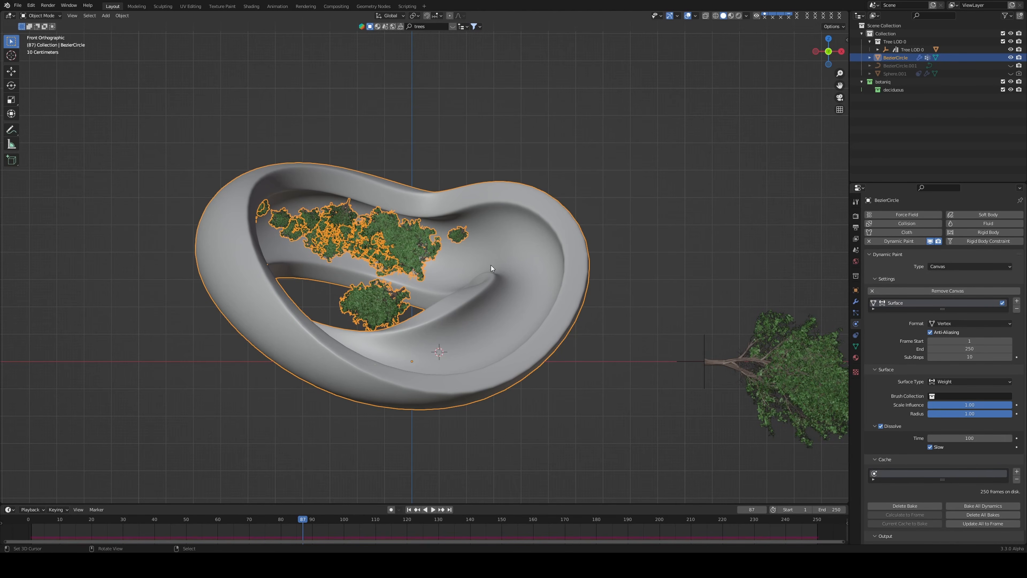
left_click(856, 312)
left_click(997, 216)
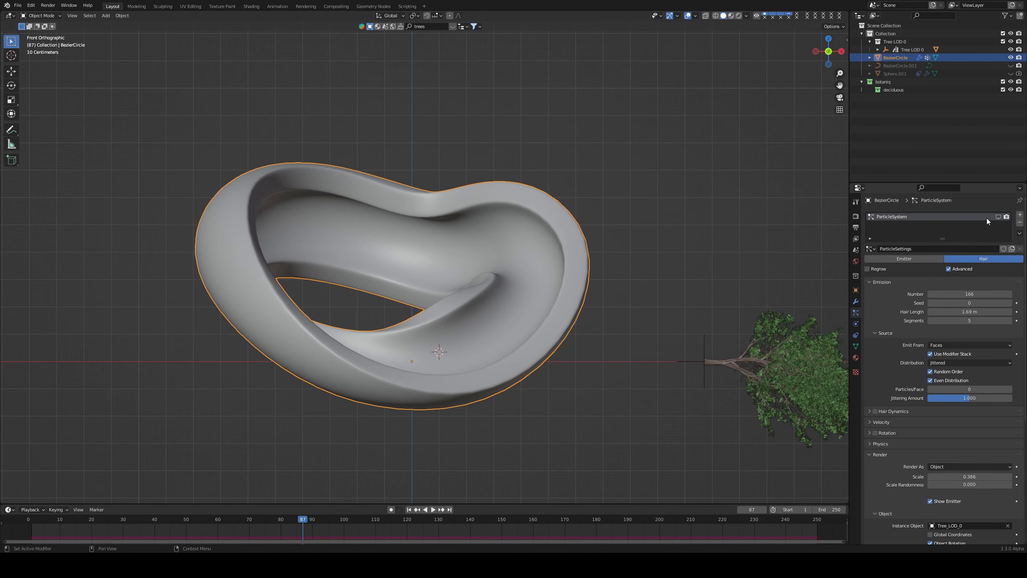
key("ctrl+s")
middle_click_drag(599, 267, 676, 239)
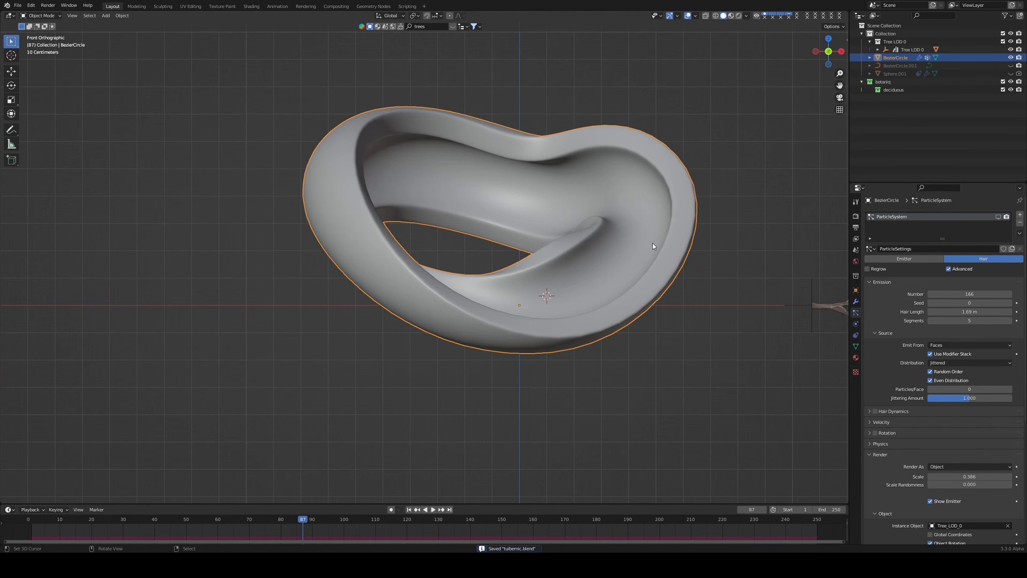
- Show the center curve in the viewport again, select it, and save the file
key("shift+s")
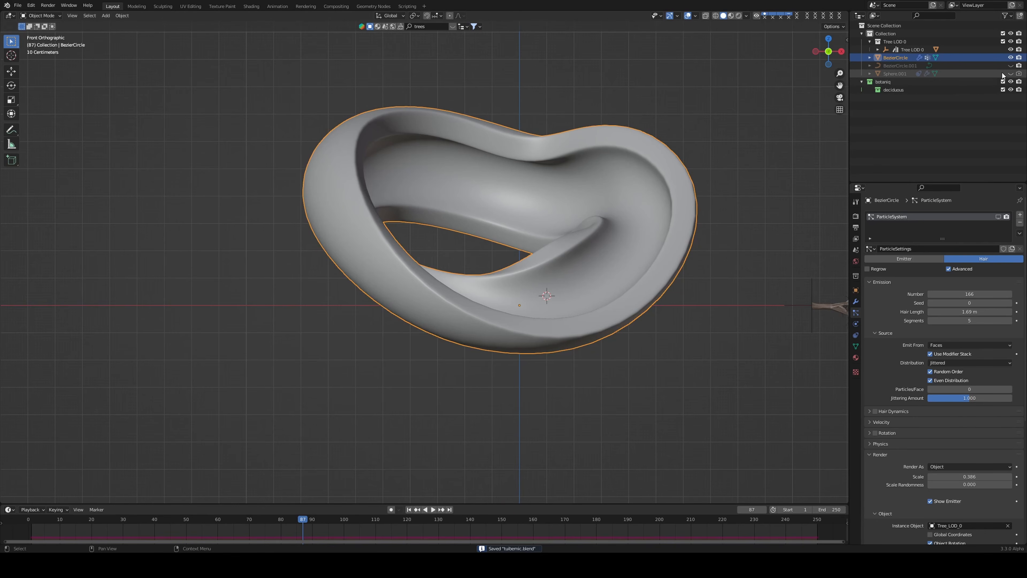
left_click(1011, 74)
left_click(1011, 73)
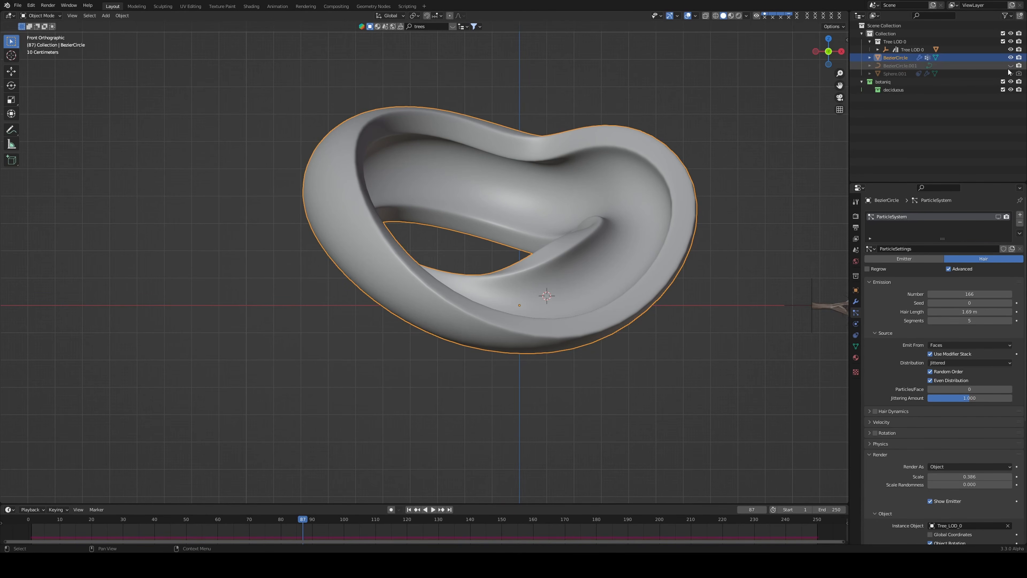
left_click(1011, 66)
left_click(613, 181)
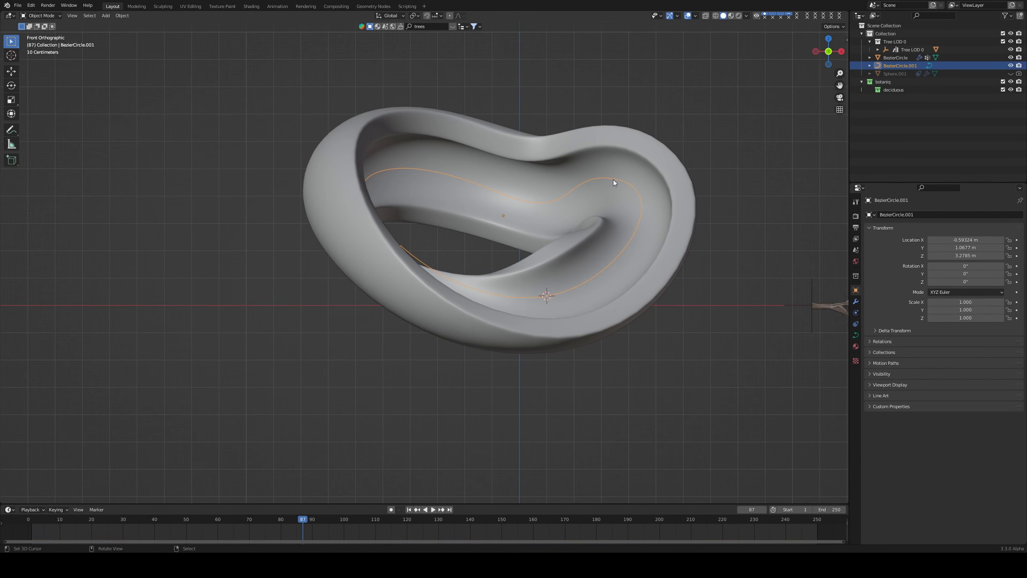
key("ctrl+s")
middle_click_drag(613, 180, 588, 205)
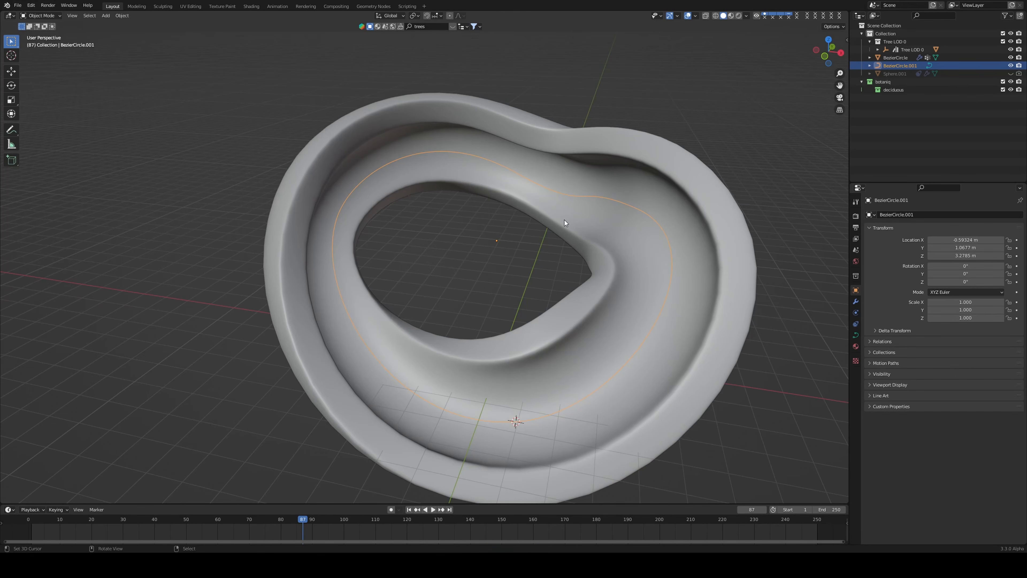
- Bring the Shure_SM60 microphone model into the scene and place it over the ring's central opening
key("ctrl+s")
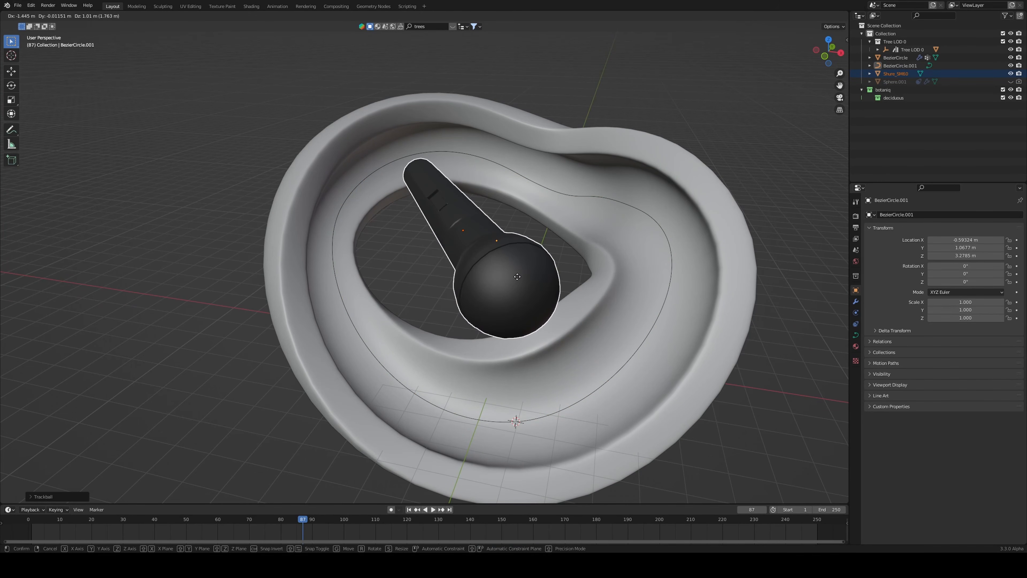
left_click(517, 277)
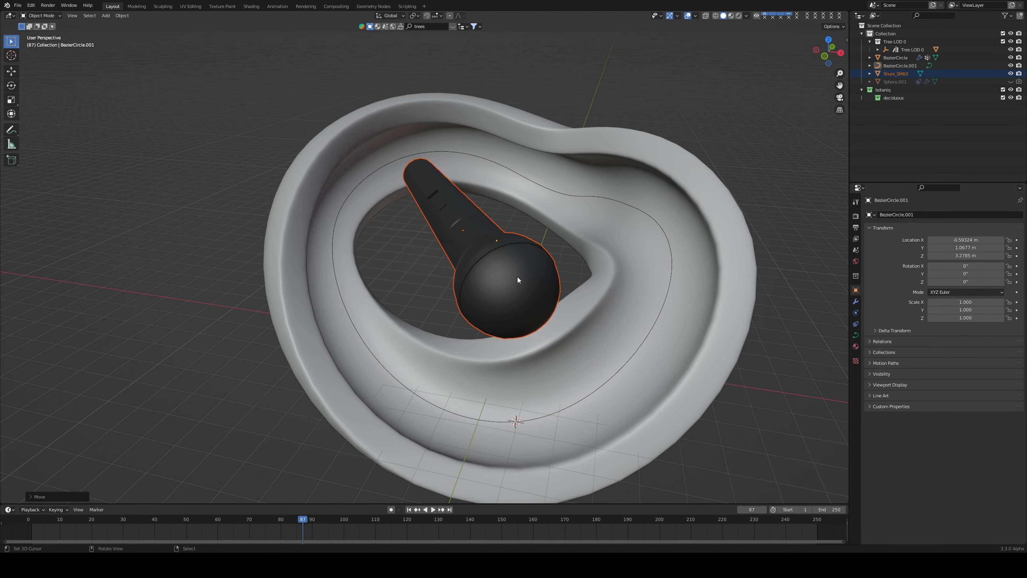
key("KP_1")
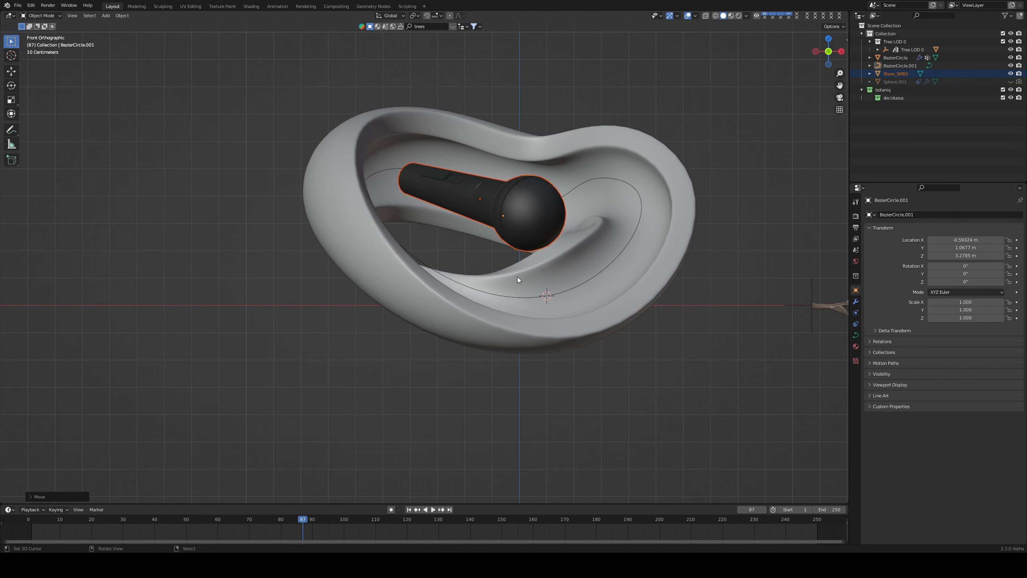
- Apply the microphone's scale and clear its rotation
key("ctrl+a")
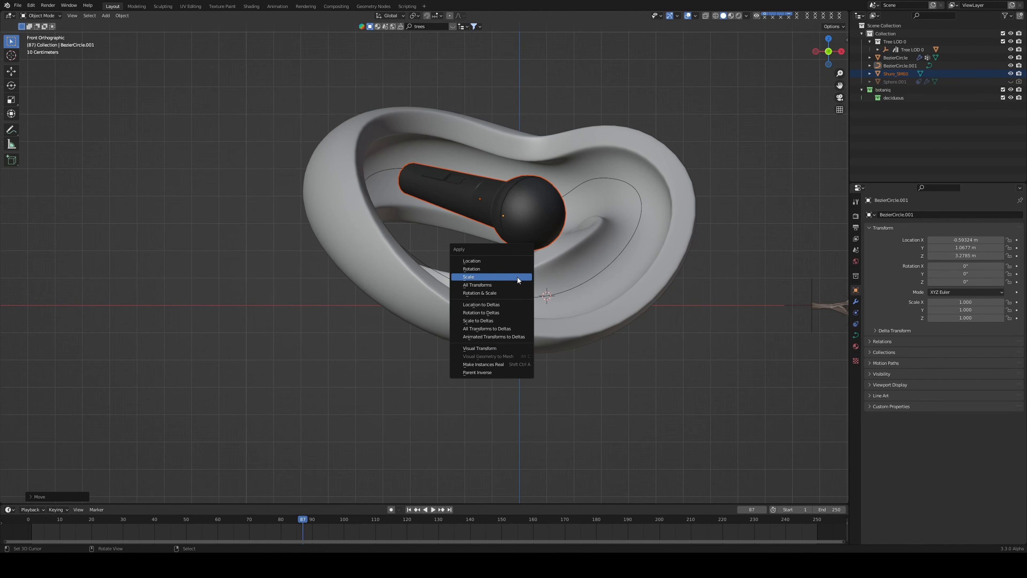
left_click(518, 277)
middle_click_drag(579, 258, 564, 276, "shift")
scroll(630, 257, "up", 2)
key("alt+r")
middle_click_drag(630, 258, 620, 333)
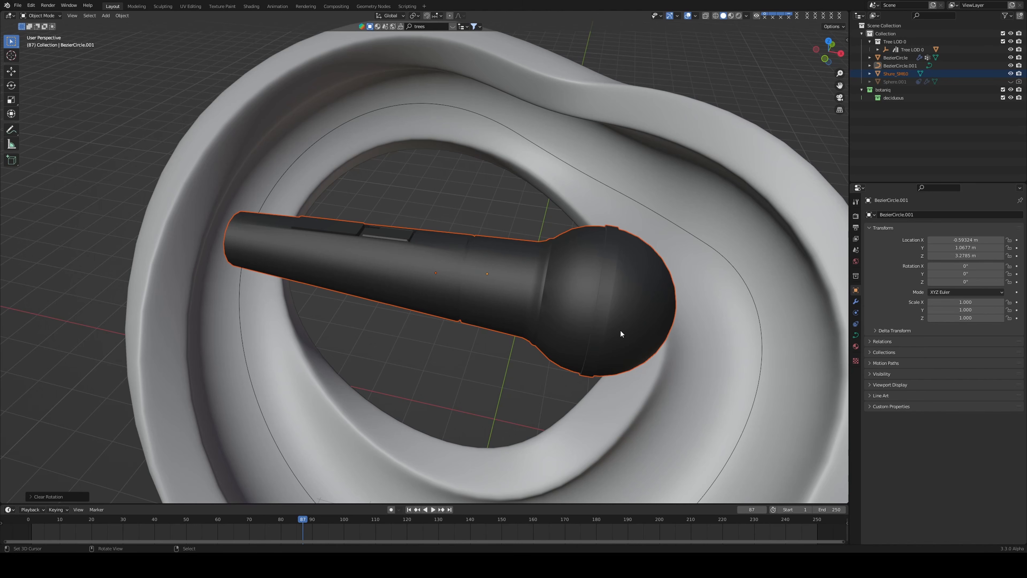
key("ctrl+a")
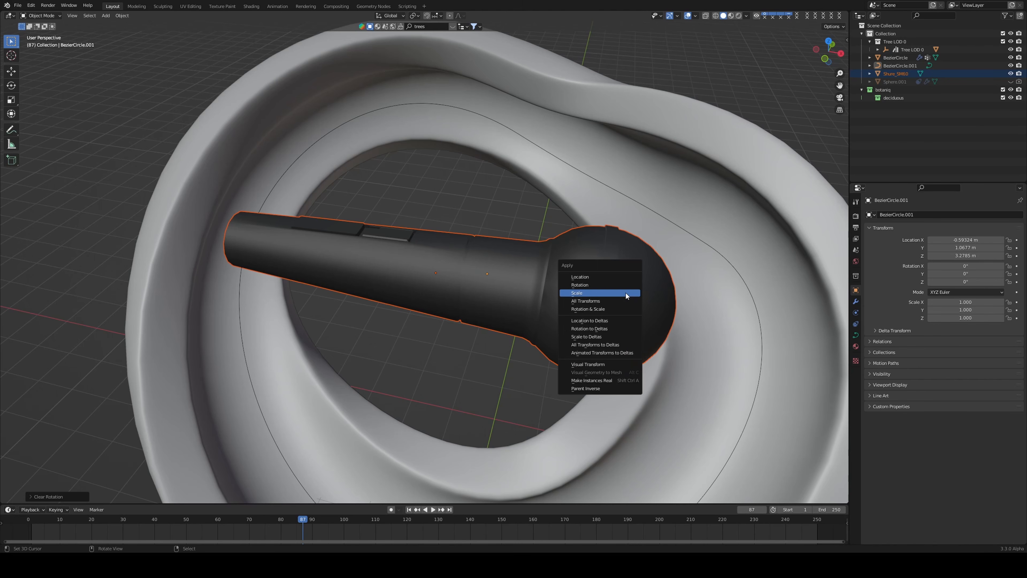
left_click(615, 293)
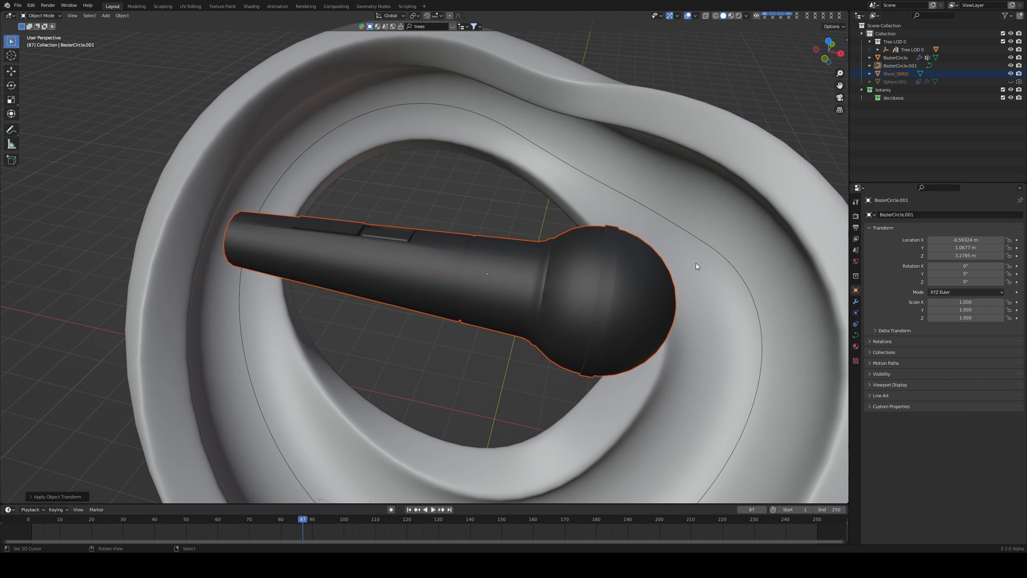
key("ctrl+a")
key("alt+r")
- Add a Curve modifier to the microphone and set BezierCircle.001 as its curve object
middle_click_drag(694, 191, 543, 208)
left_click(607, 221)
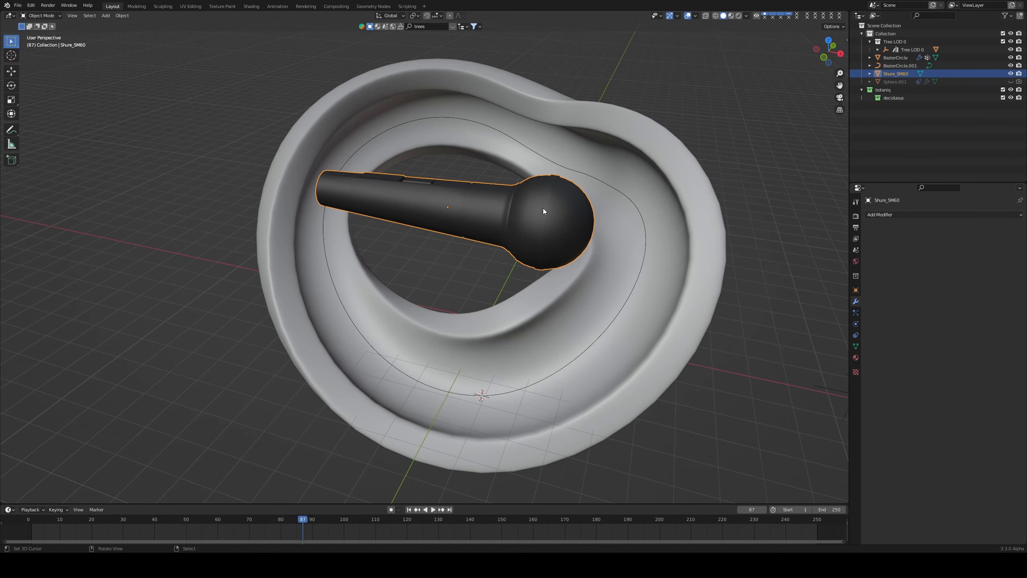
left_click(880, 212)
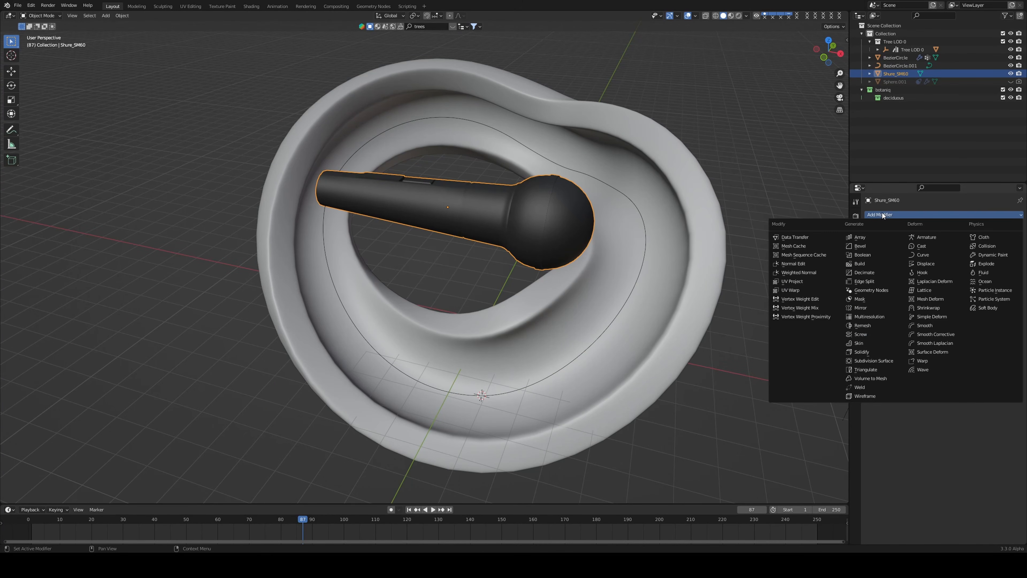
left_click(922, 254)
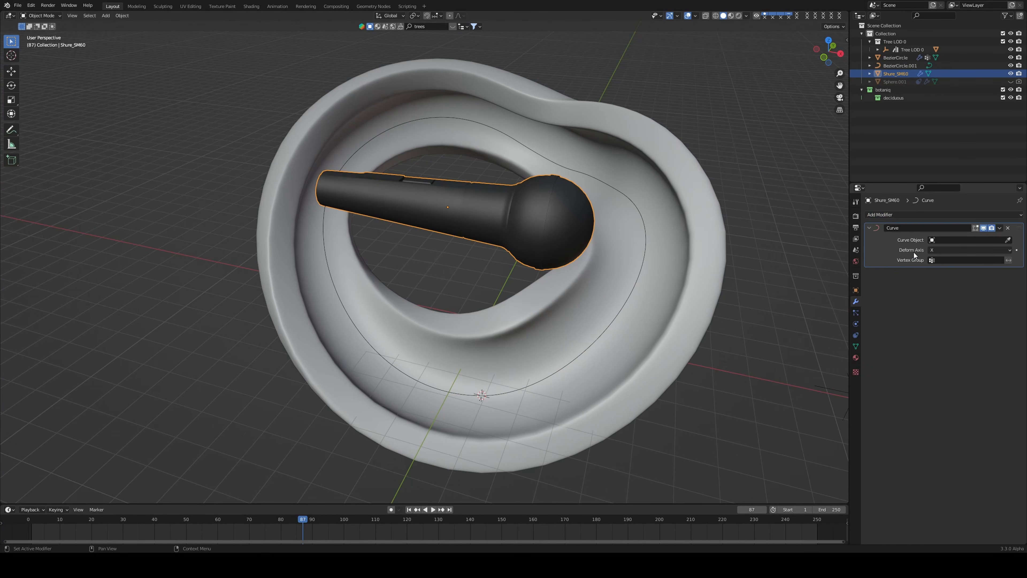
left_click(1009, 240)
left_click(642, 211)
- Snap the 3D cursor to the center curve's origin and snap the microphone to that cursor
middle_click_drag(642, 211, 555, 225)
scroll(652, 269, "up", 1)
left_click(556, 225)
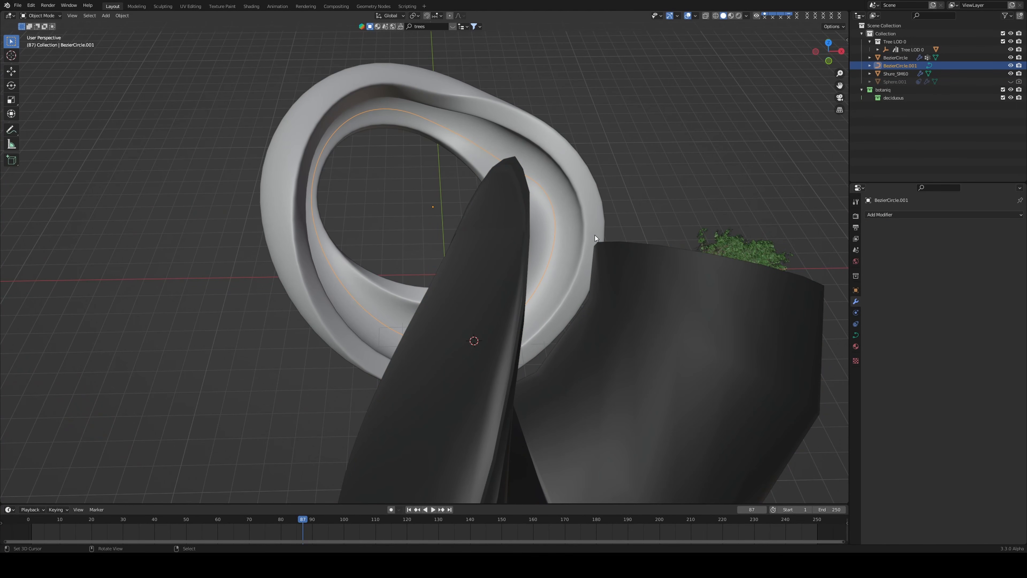
key("shift+s")
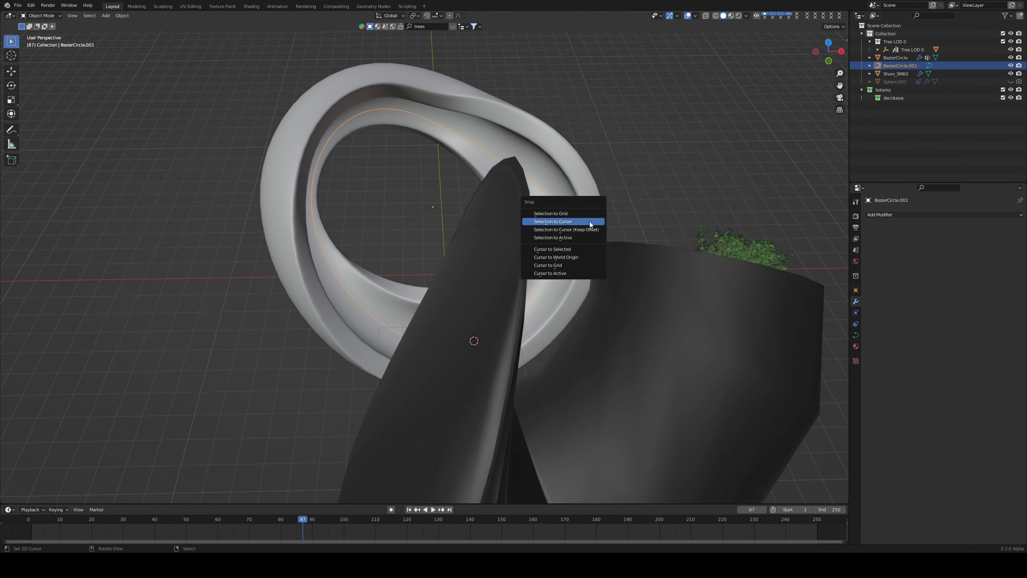
left_click(566, 249)
middle_click_drag(498, 218, 395, 199)
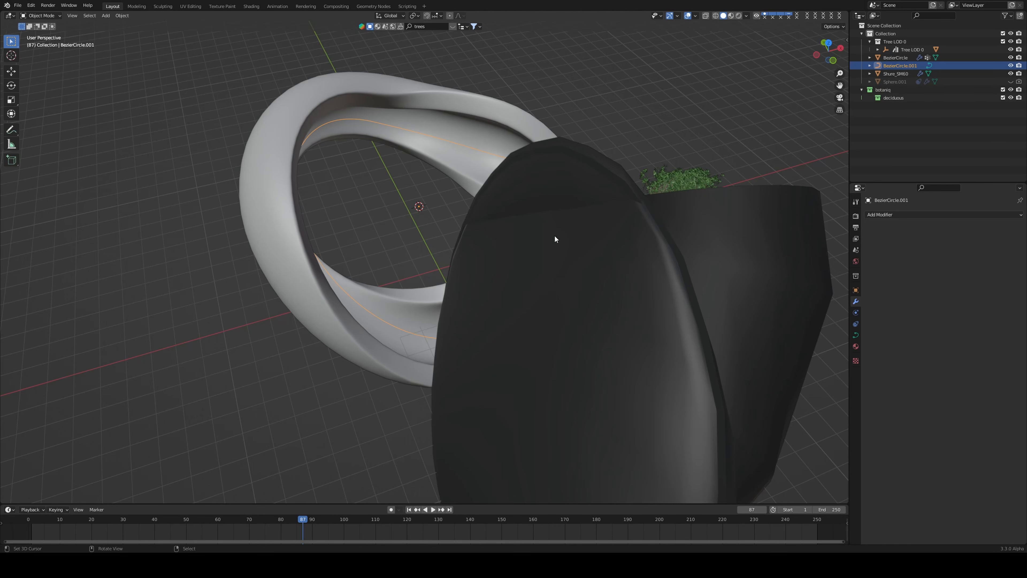
left_click(562, 240)
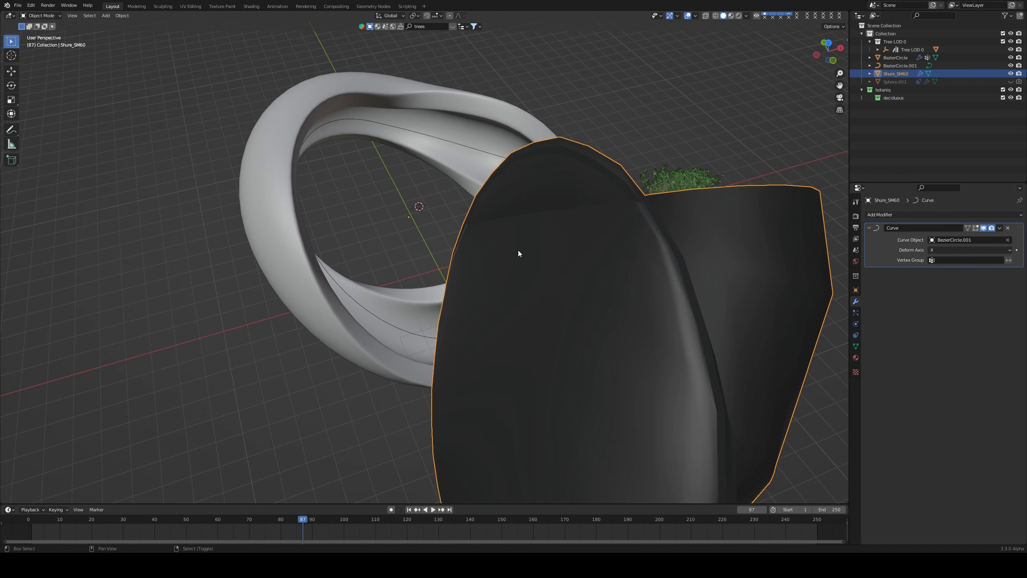
key("shift+s")
left_click(504, 226)
middle_click_drag(631, 240, 565, 226)
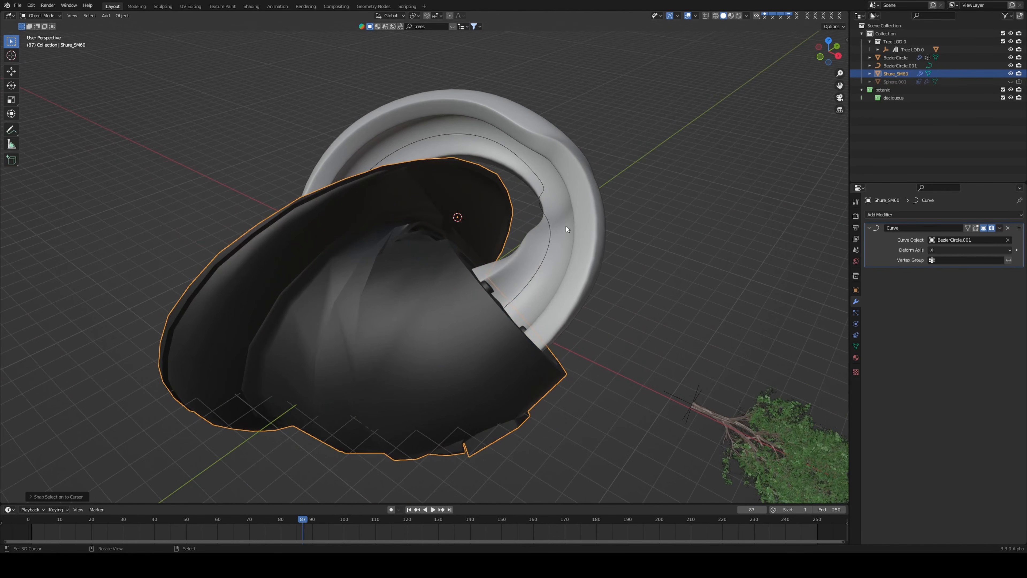
- Scale the microphone down uniformly to about 0.2 of its size
key("s")
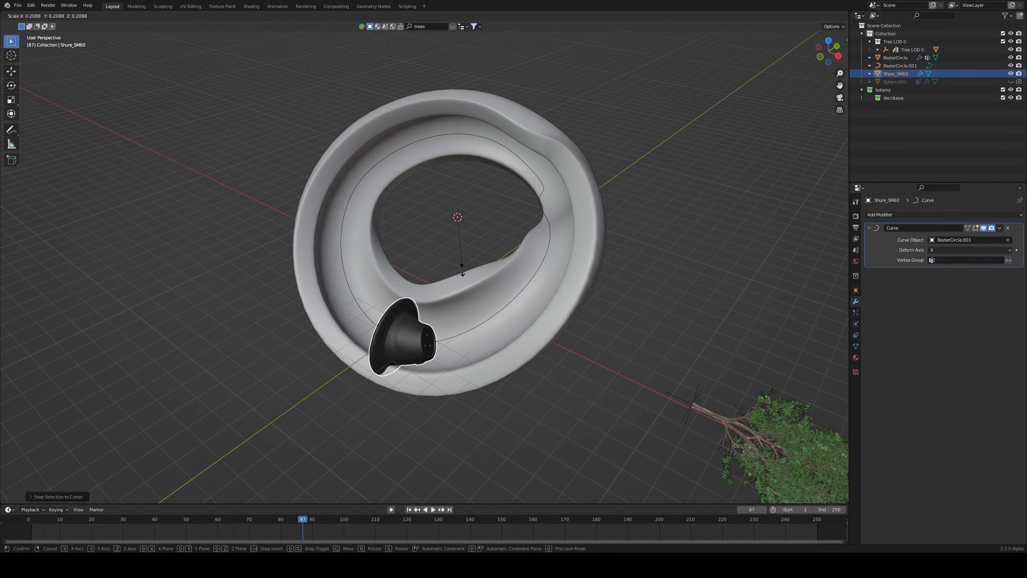
left_click(482, 257)
middle_click_drag(482, 254, 560, 283)
scroll(516, 221, "up", 4)
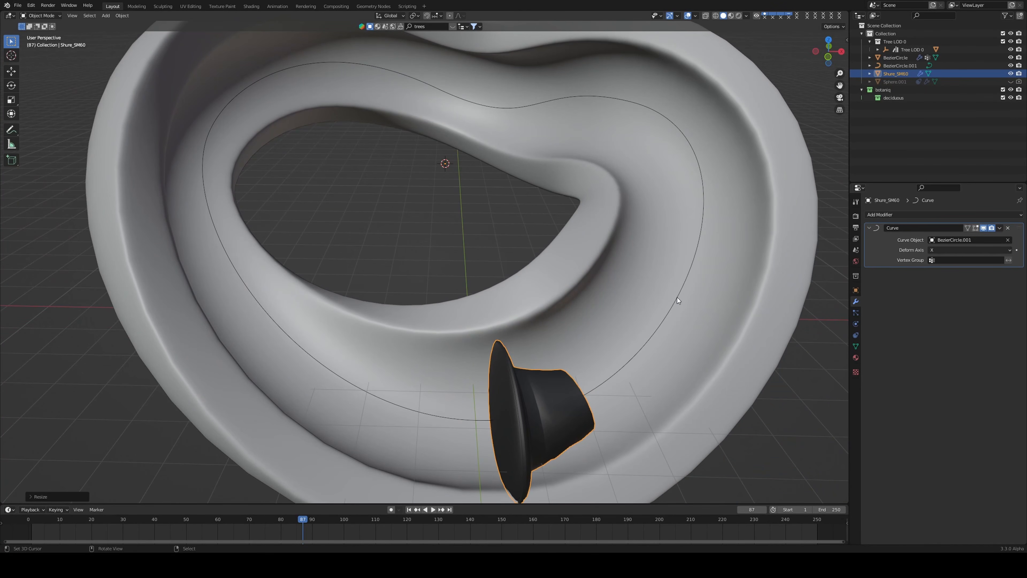
scroll(646, 308, "down", 3)
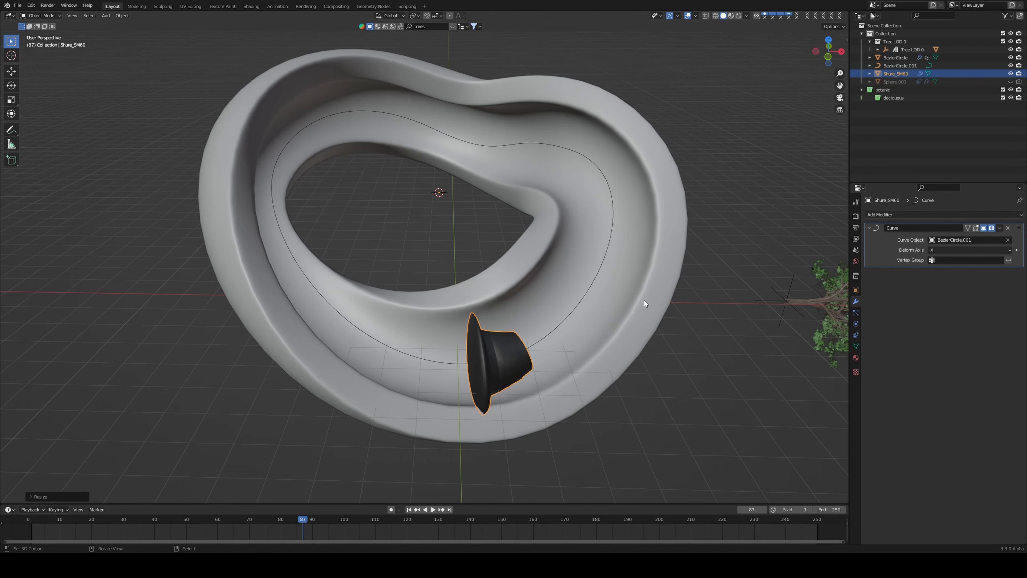
scroll(679, 248, "down", 2)
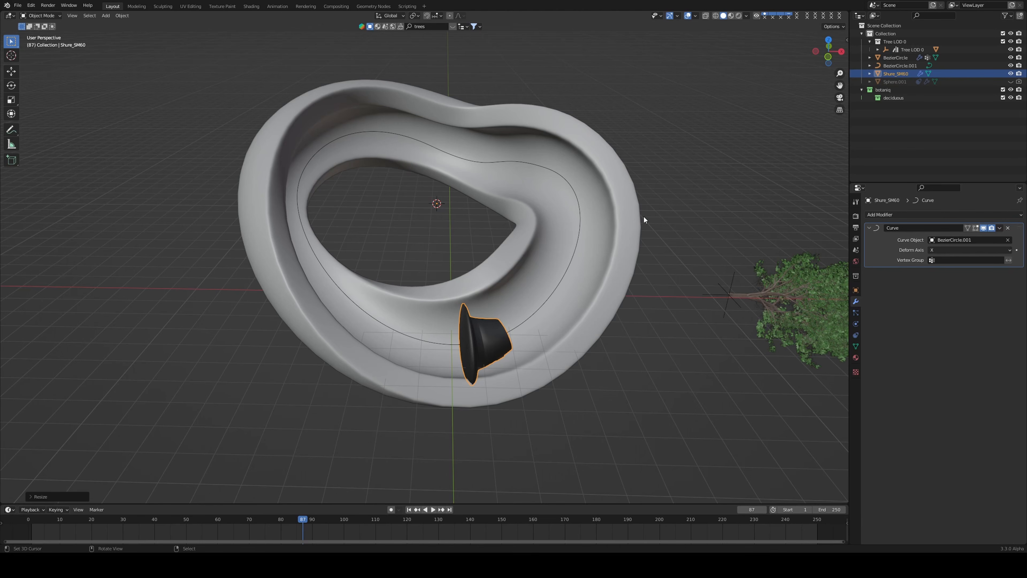
key("s")
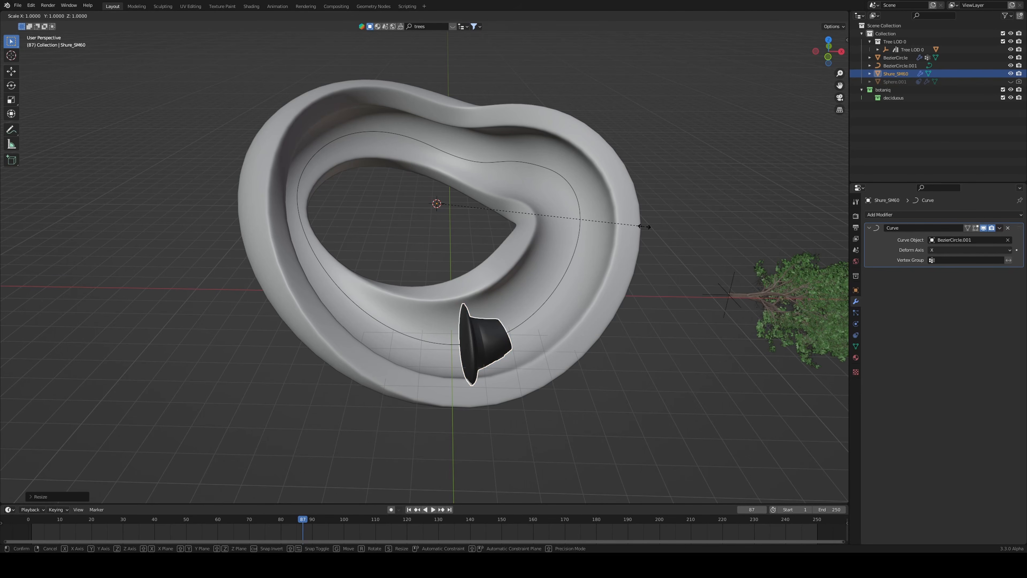
key("shift+x")
right_click(794, 242)
- Shrink the microphone on Y and Z only to about 0.2, and enlarge it uniformly until it fills the ring's channel
middle_click_drag(484, 213, 612, 222)
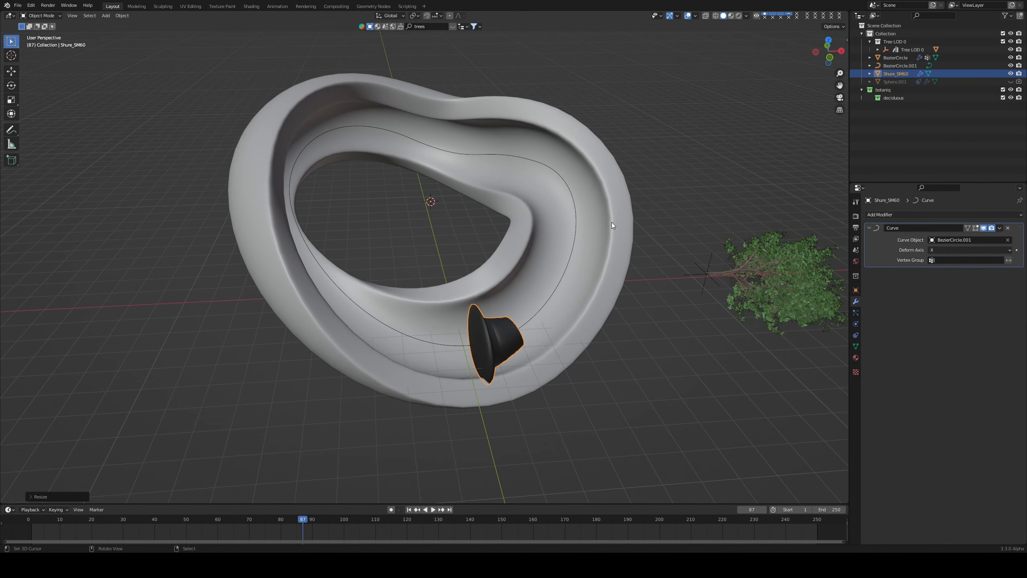
key("s")
key("shift+x")
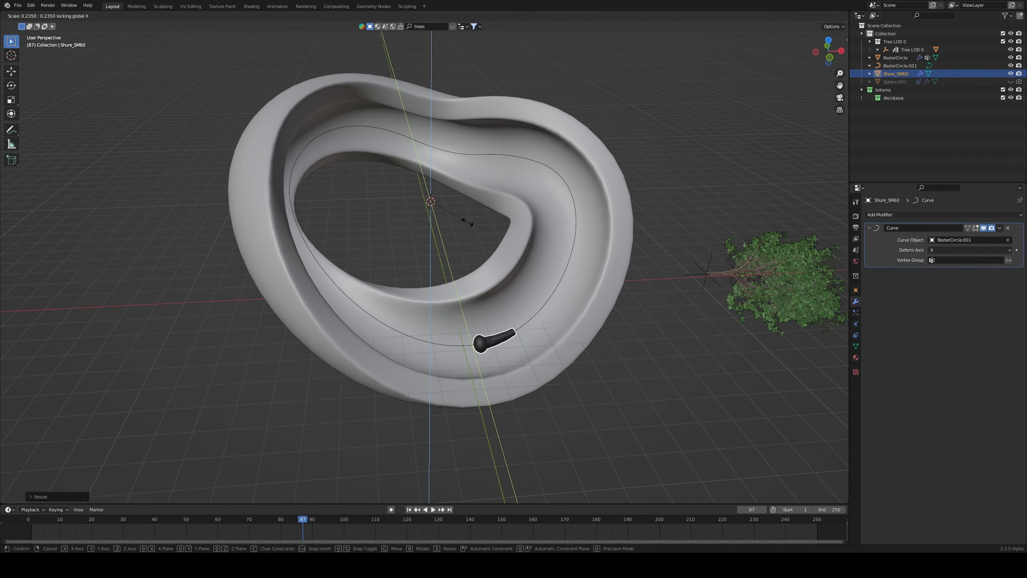
left_click(456, 218)
key("s")
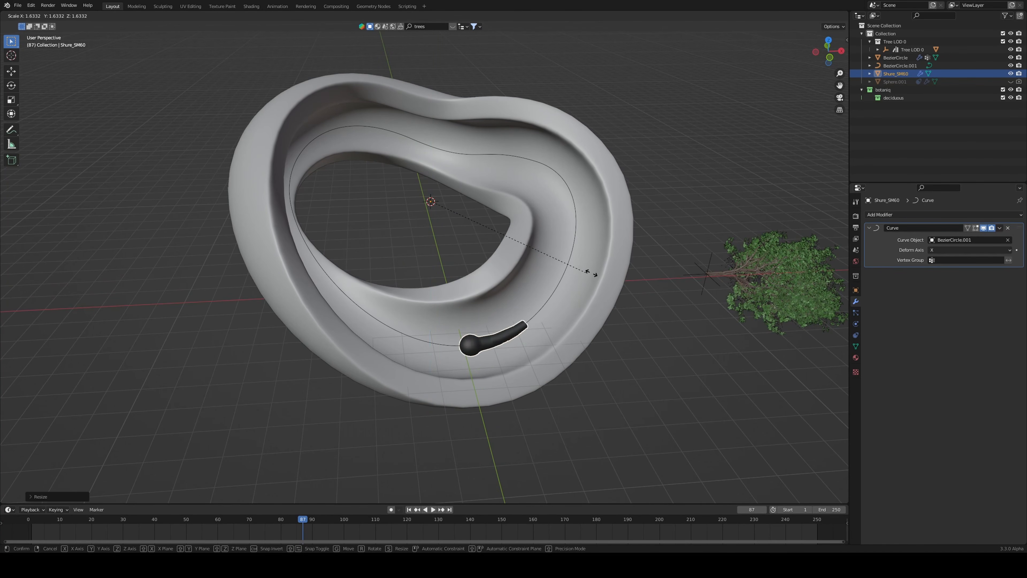
left_click(835, 259)
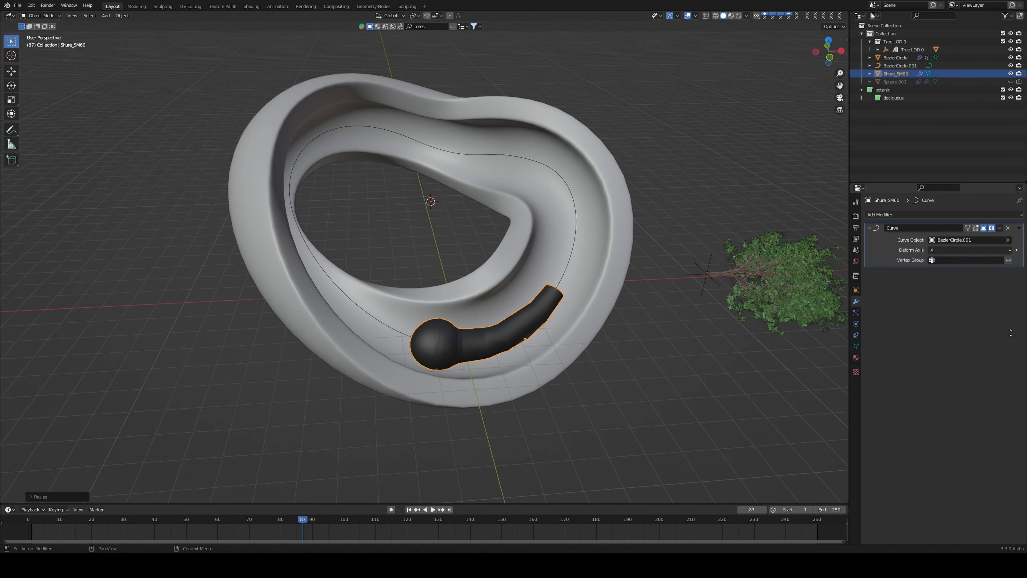
middle_click_drag(820, 313, 644, 288)
- Apply the microphone's scale and return the timeline to frame 1
key("ctrl+a")
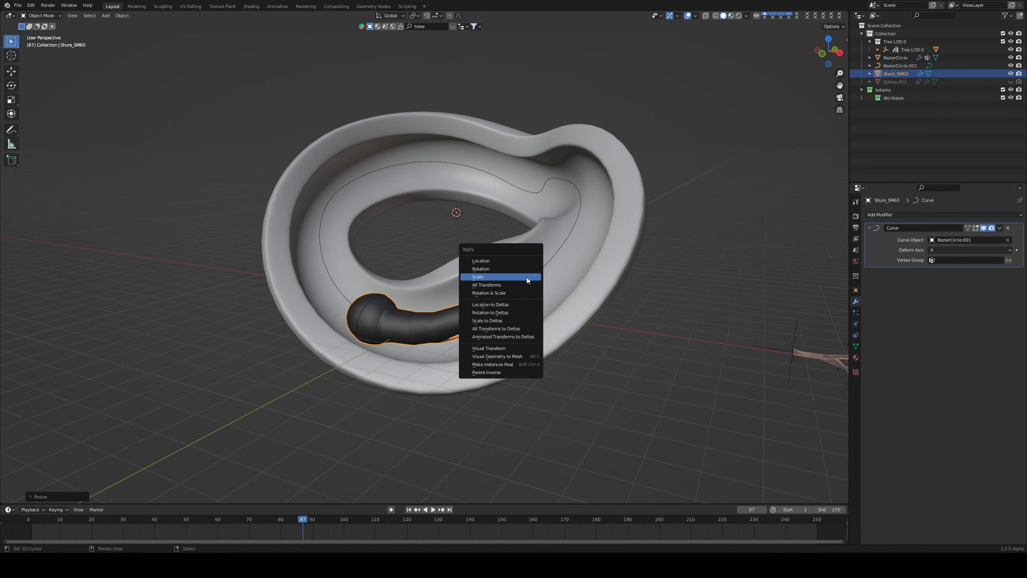
left_click(527, 278)
middle_click_drag(526, 277, 558, 279)
key("space")
key("space")
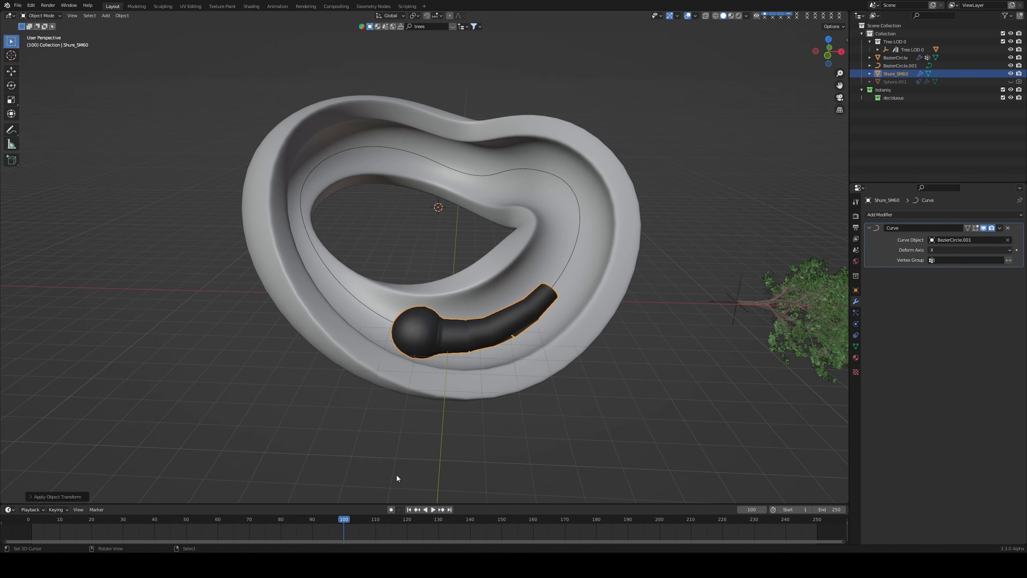
left_click(410, 509)
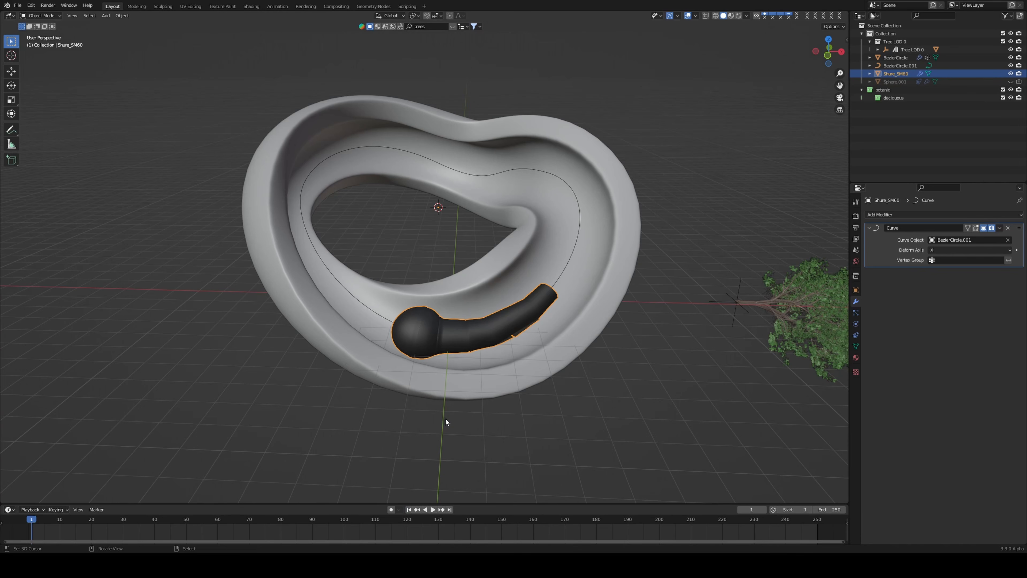
key("g")
key("x")
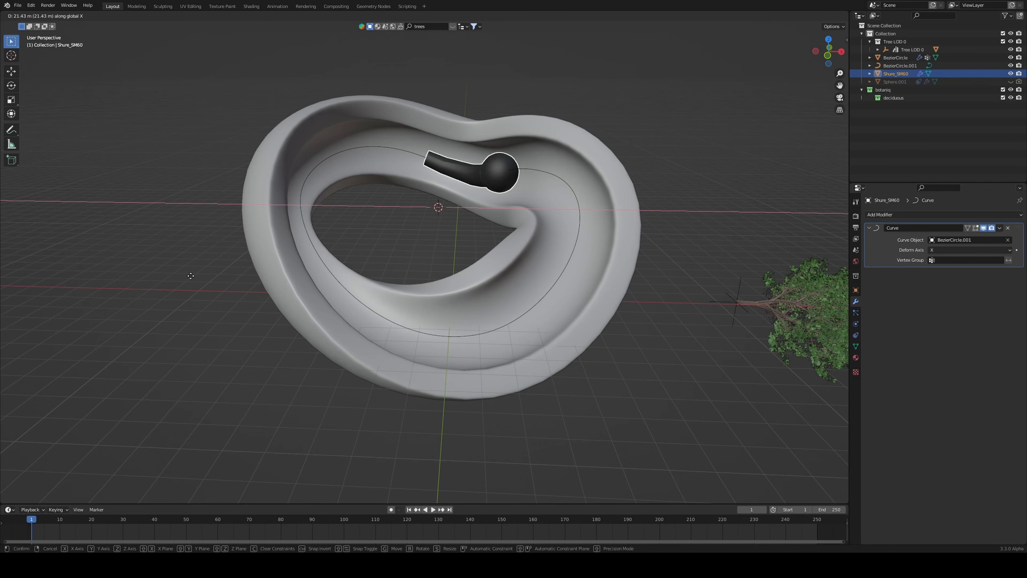
right_click(491, 268)
- Insert a location keyframe for the microphone at frame 1 and open a Graph Editor beside the 3D viewport
key("i")
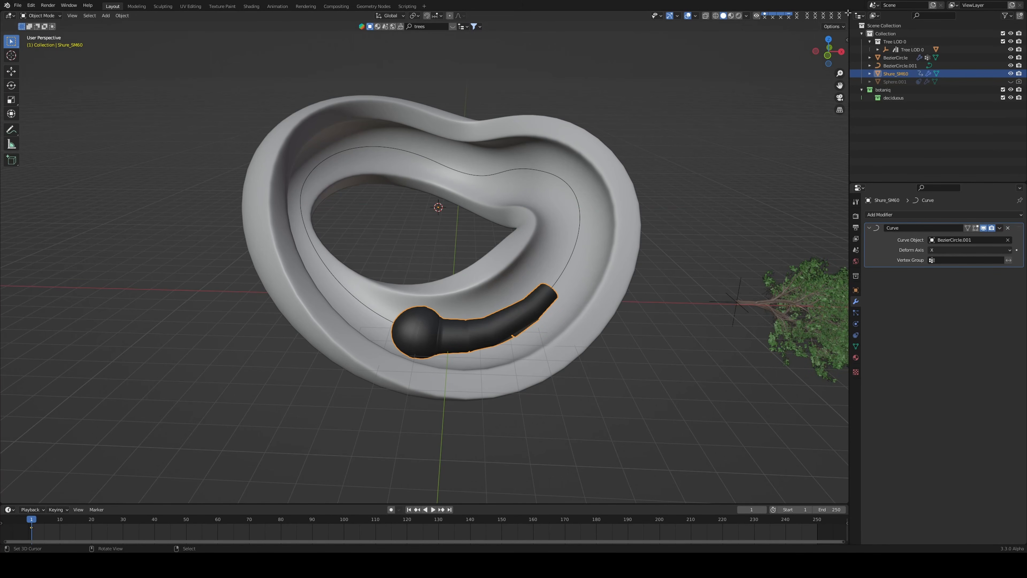
left_click_drag(848, 13, 520, 11)
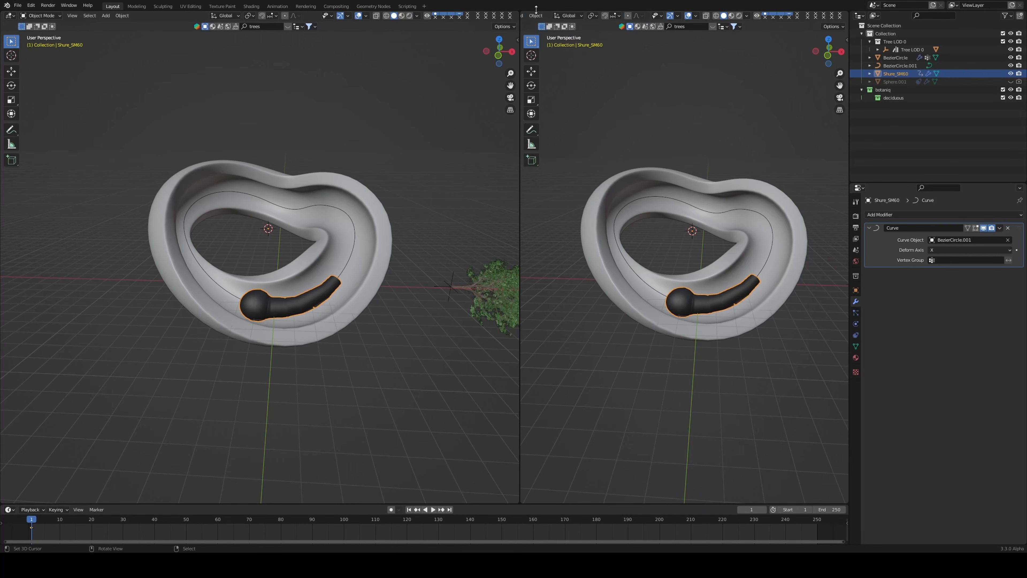
left_click(530, 15)
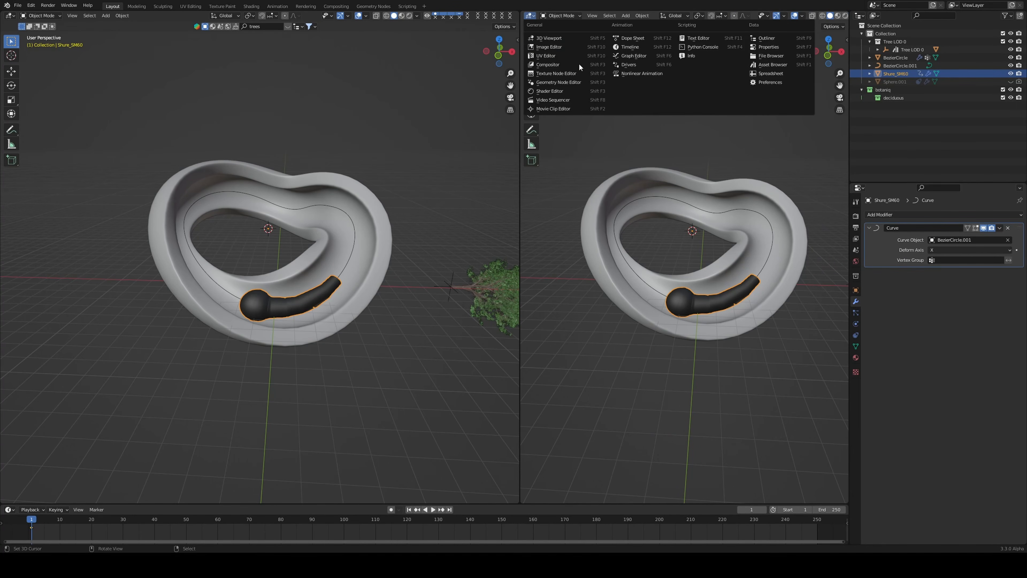
left_click(647, 56)
scroll(340, 230, "up", 2)
middle_click_drag(340, 230, 350, 235)
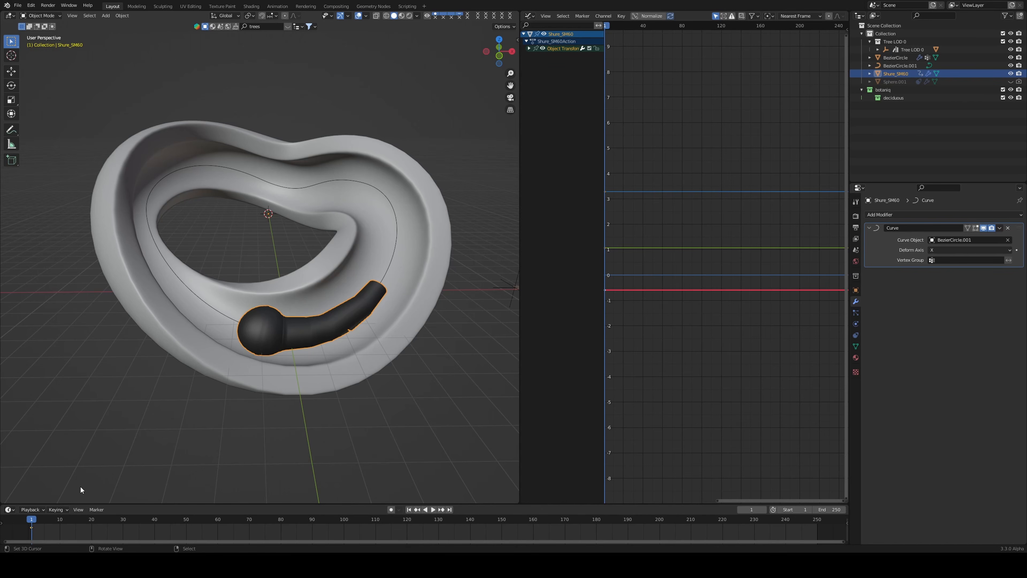
- Expand the microphone's Object Transforms channels in the Graph Editor and turn on Normalize
key("i")
left_click(273, 339)
left_click(529, 48)
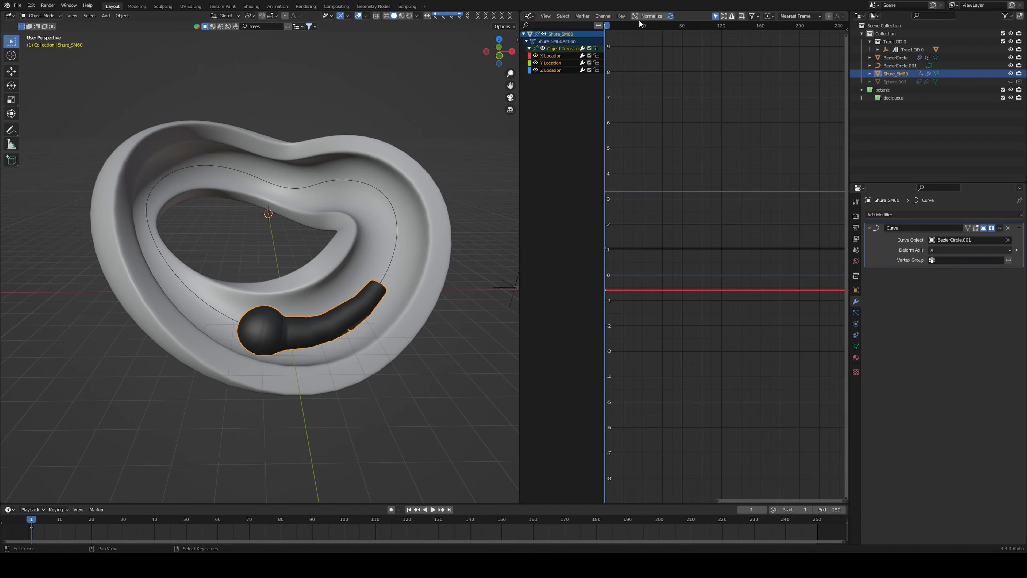
left_click(652, 16)
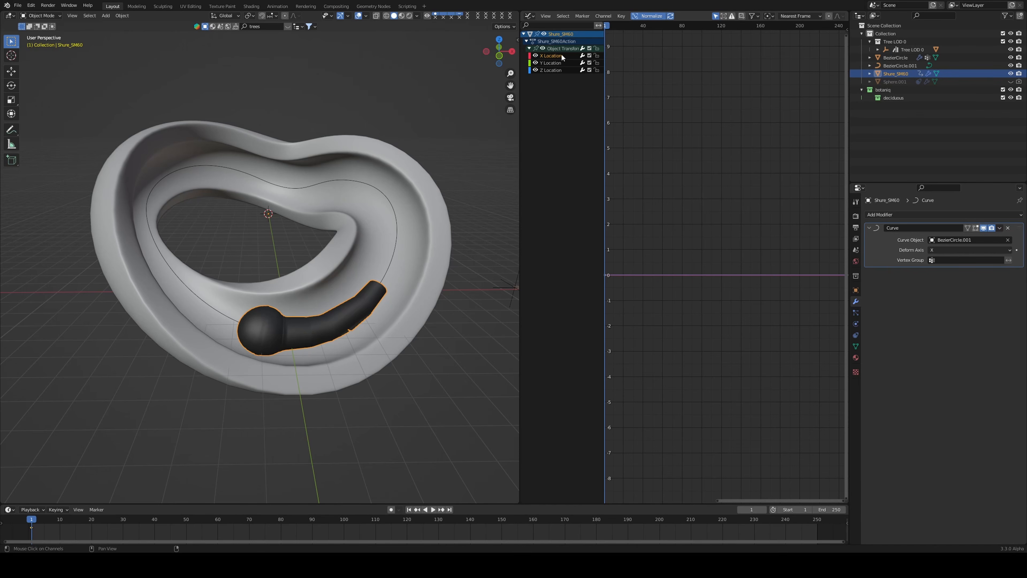
- Add a Generator modifier to the microphone's X Location curve and set its x^1 coefficient to 0.030
key("n")
left_click(843, 60)
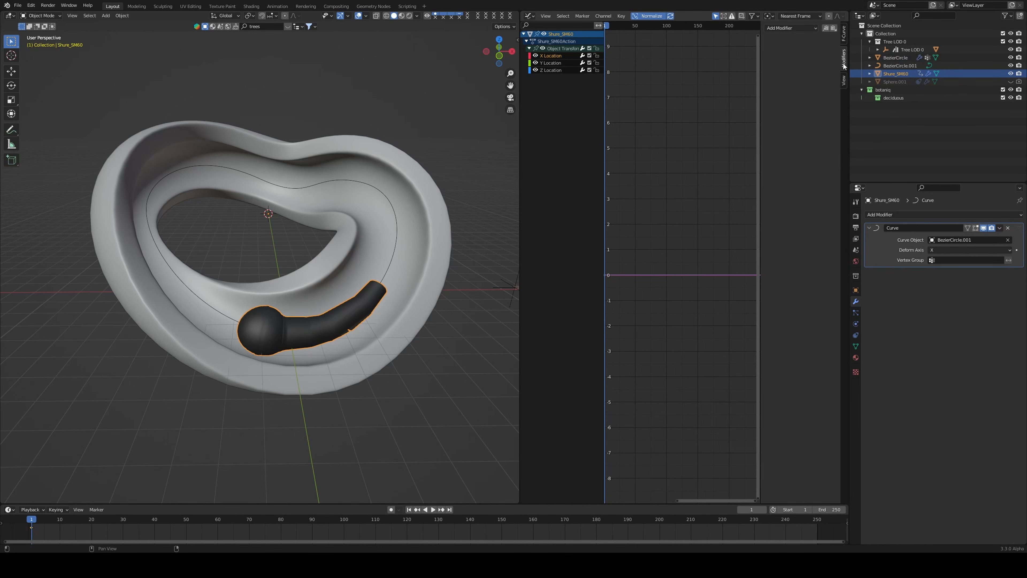
left_click(787, 29)
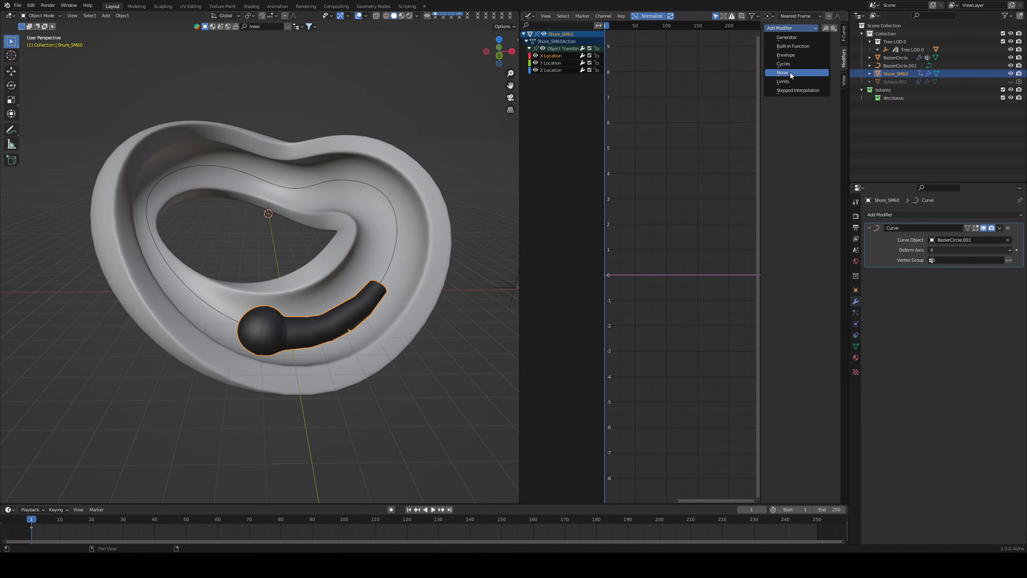
left_click(796, 37)
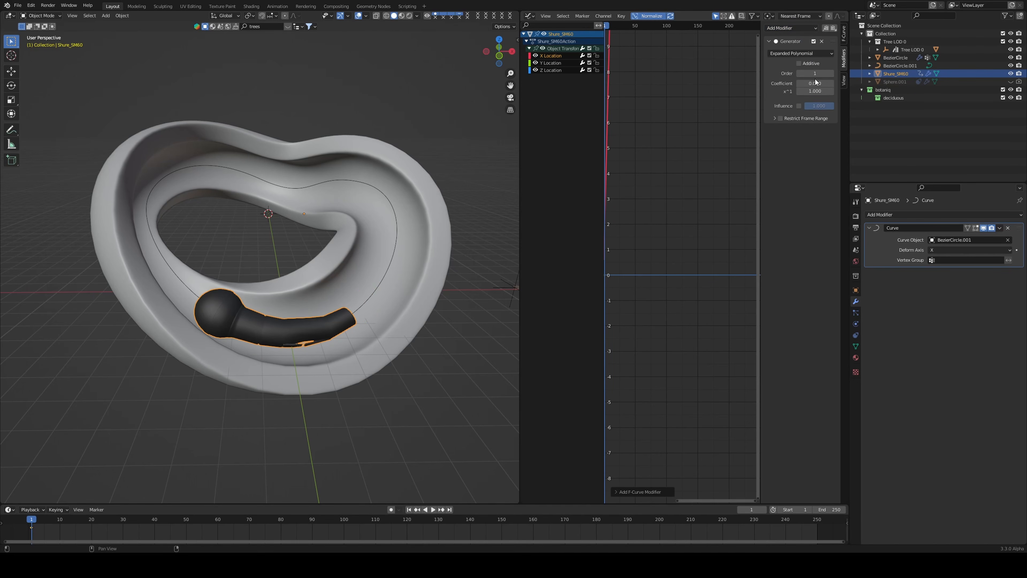
key("Home")
mouse_move(814, 92)
left_mouse_down()
mouse_move(776, 92)
mouse_move(817, 91)
left_mouse_up()
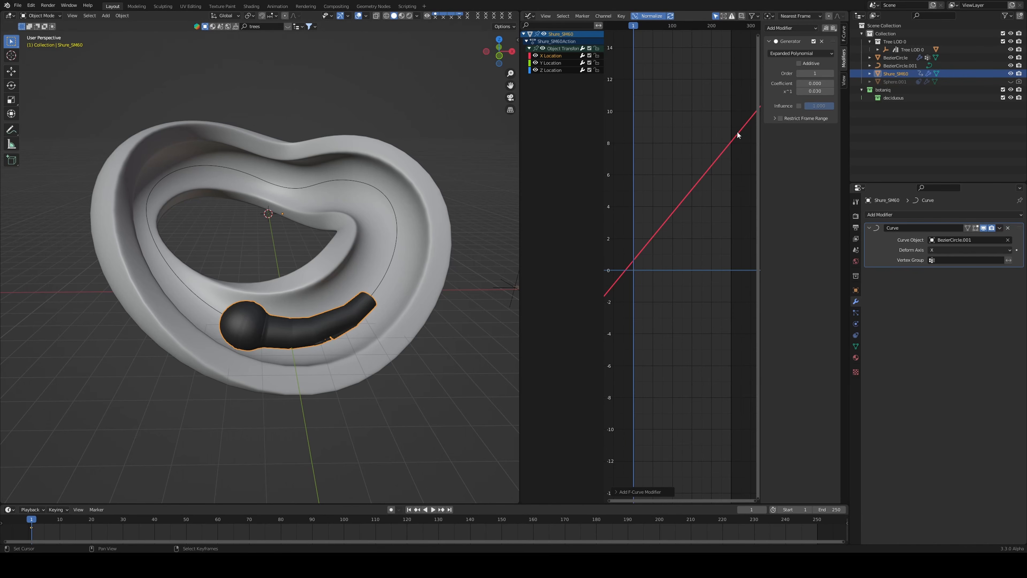
- Play the animation and raise the Generator modifier's x^1 coefficient to 0.310
key("space")
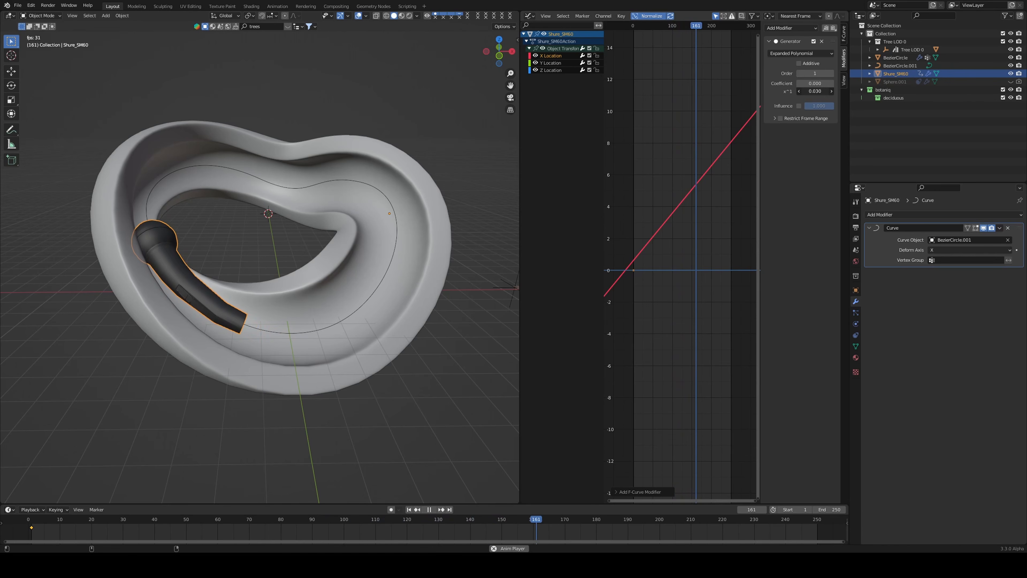
left_click_drag(815, 91, 882, 91)
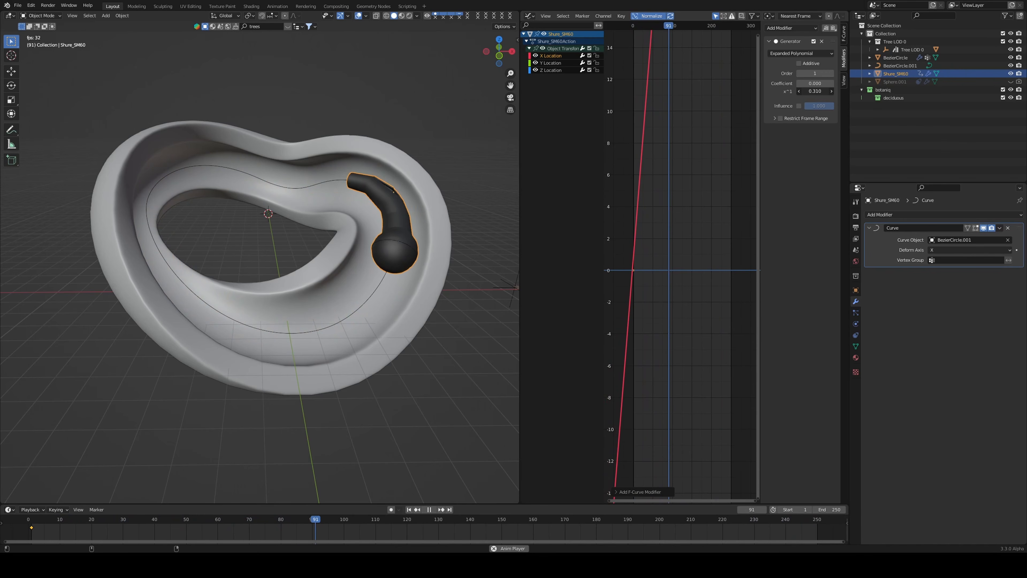
mouse_move(301, 234)
middle_mouse_down()
mouse_move(260, 227)
mouse_move(293, 219)
middle_mouse_up()
scroll(282, 226, "up", 1)
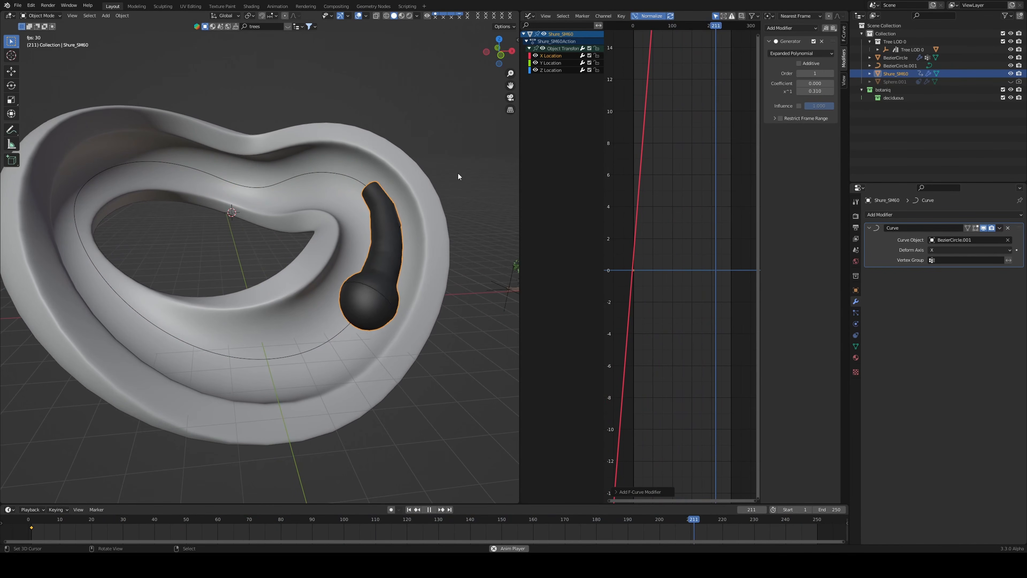
- Increase the Generator's x^1 coefficient further to speed up the microphone's travel along the curve during playback
left_click_drag(815, 91, 906, 91)
left_click_drag(813, 90, 765, 91)
key("Escape")
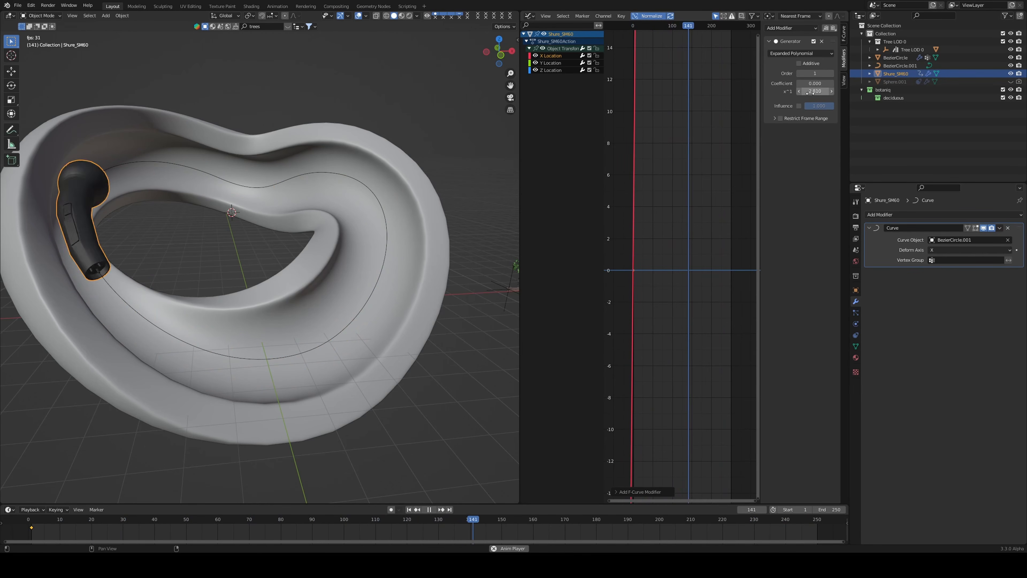
- Stop playback, return to the first frame, and unhide Sphere.001 in the viewport
key("space")
left_click(409, 510)
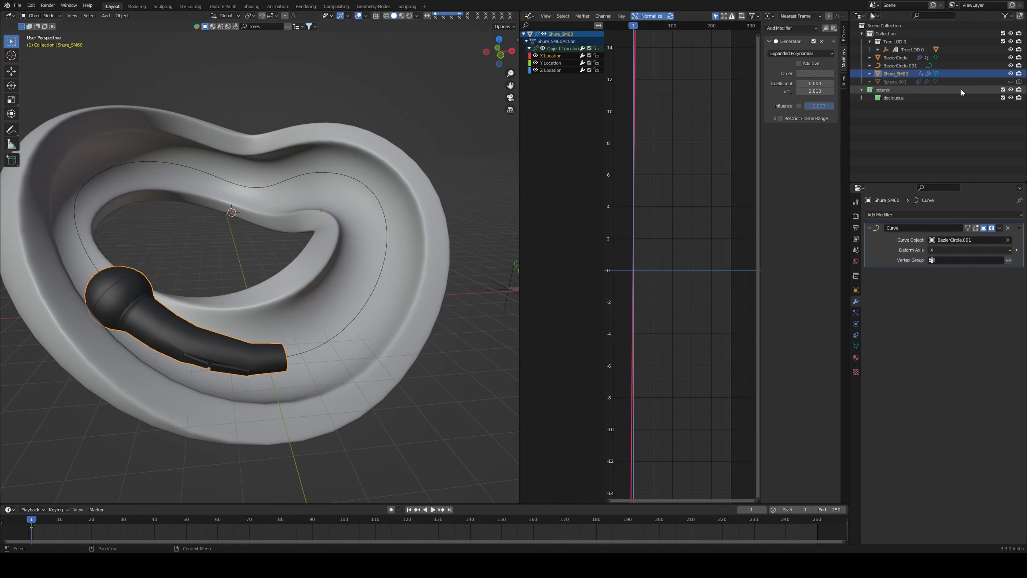
left_click(1011, 81)
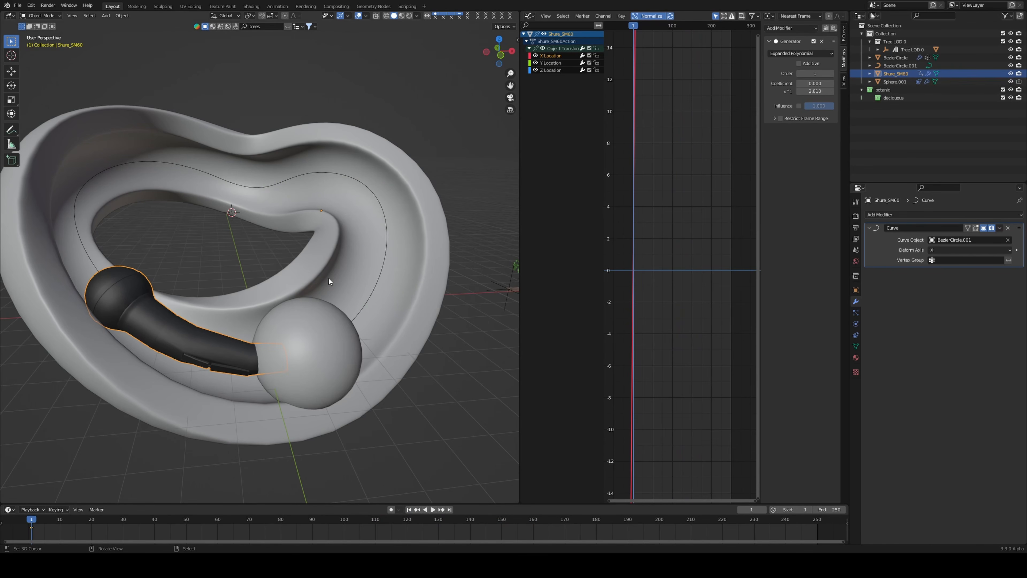
- Select the sphere and set its viewport display to Wire in its object properties
left_click(304, 310)
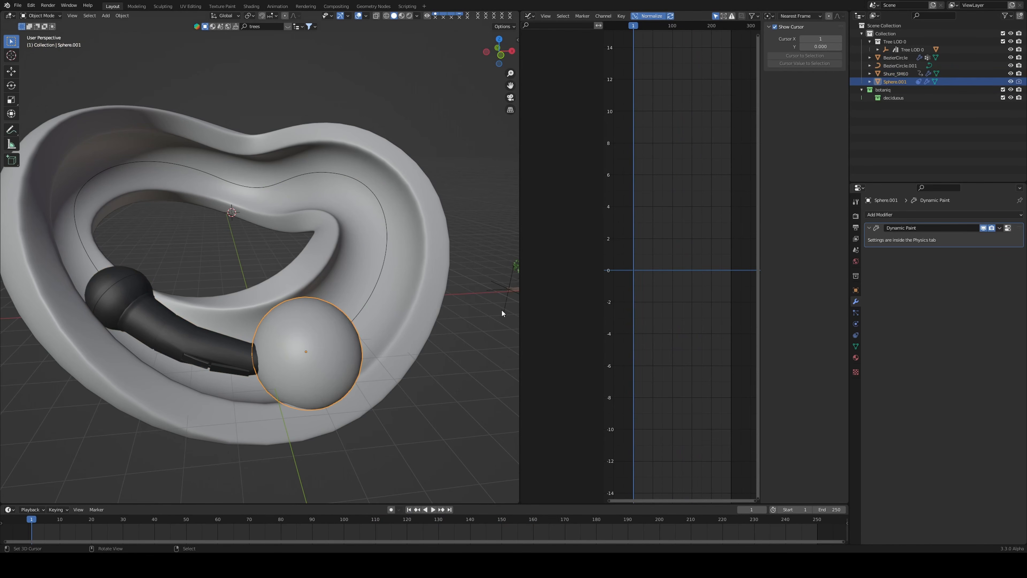
left_click(855, 291)
left_click(878, 376)
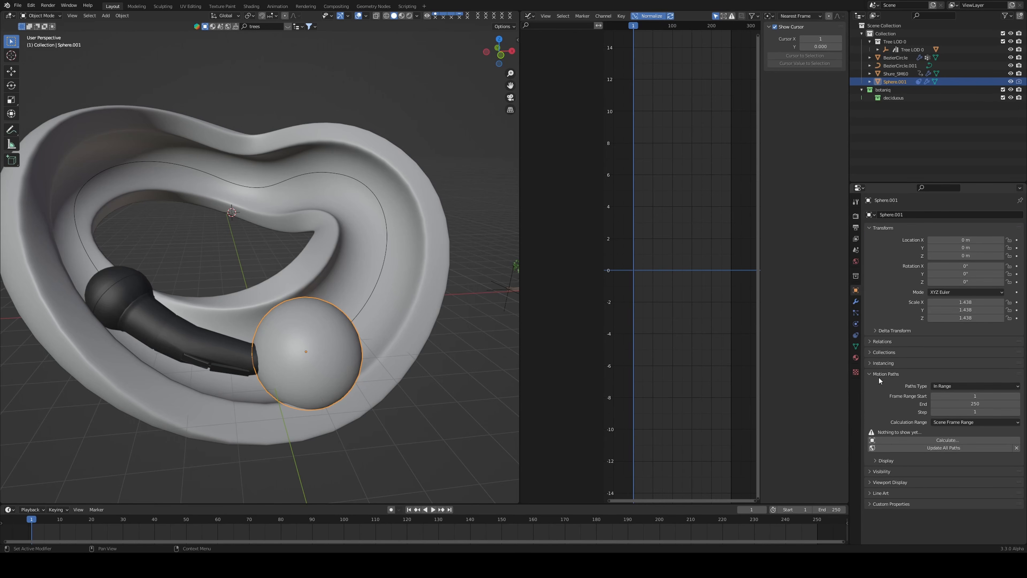
left_click(879, 376)
left_click(880, 385)
left_click(885, 444)
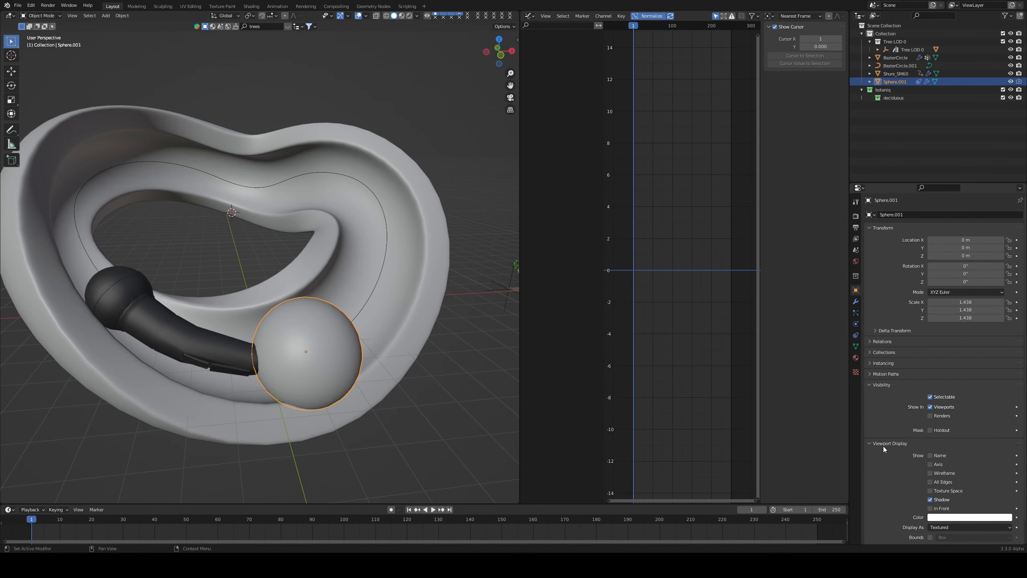
scroll(873, 455, "down", 1)
left_click(940, 504)
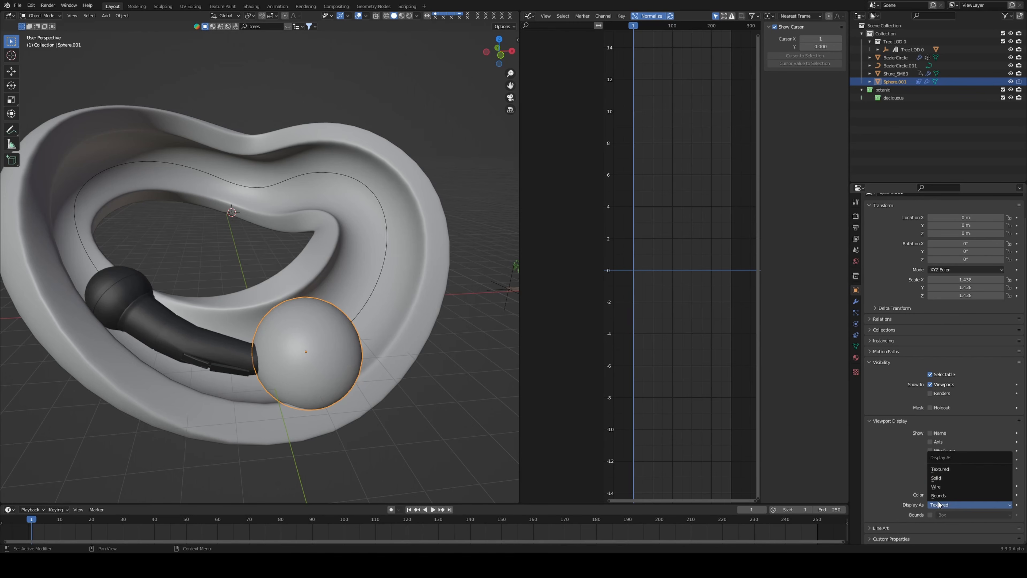
left_click(936, 486)
mouse_move(396, 356)
middle_mouse_down()
mouse_move(360, 353)
mouse_move(412, 367)
mouse_move(433, 348)
middle_mouse_up()
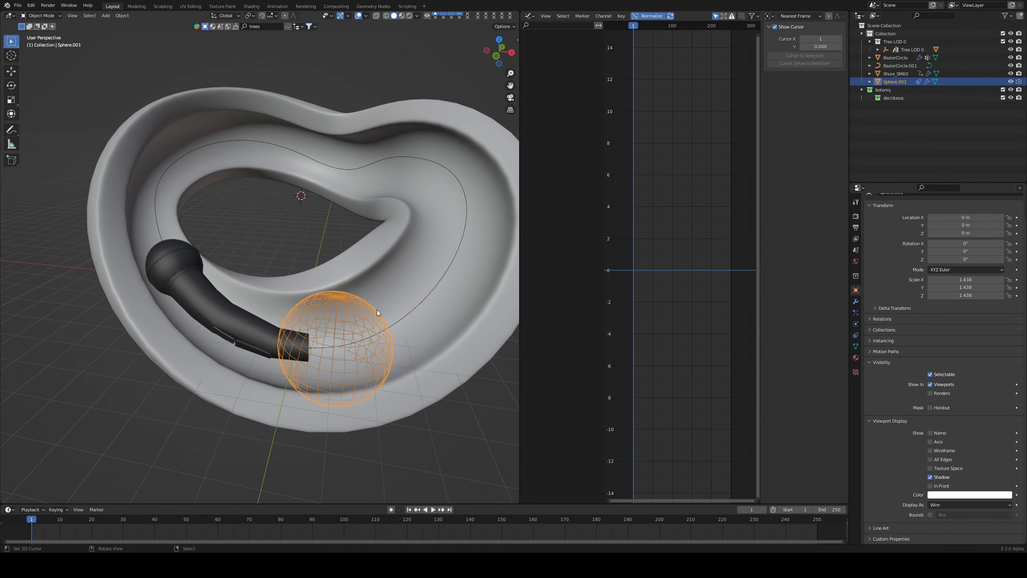
- Play the animation to compare the microphone with the wire sphere, and lower the microphone's Generator x^1 coefficient to 0.050
key("space")
key("space")
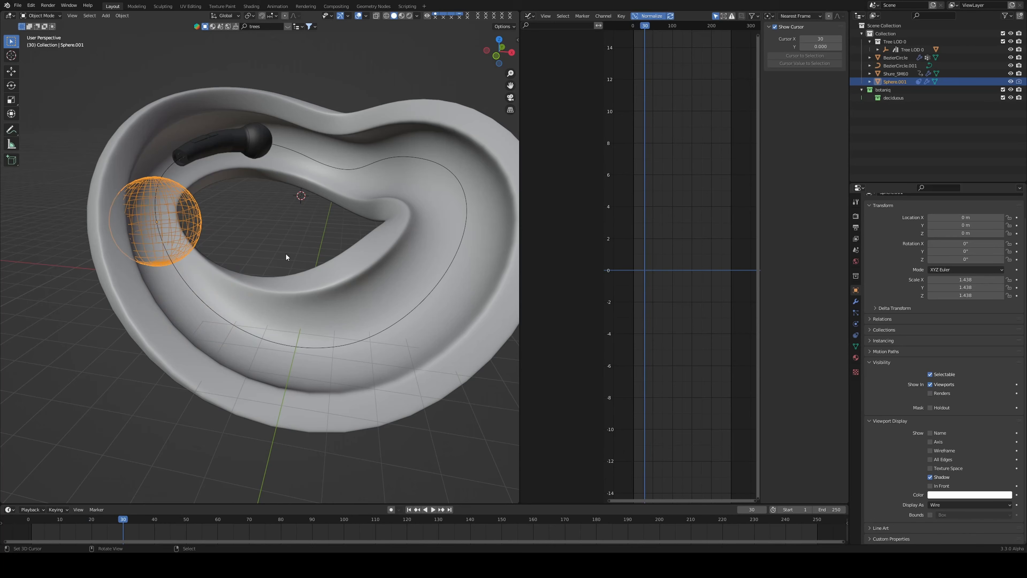
left_click(221, 156)
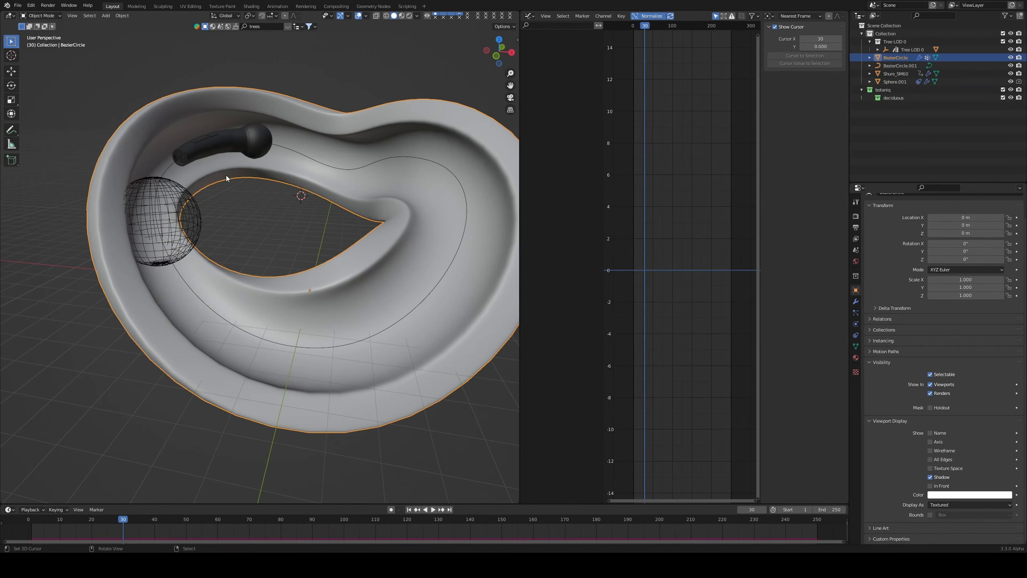
left_click(410, 510)
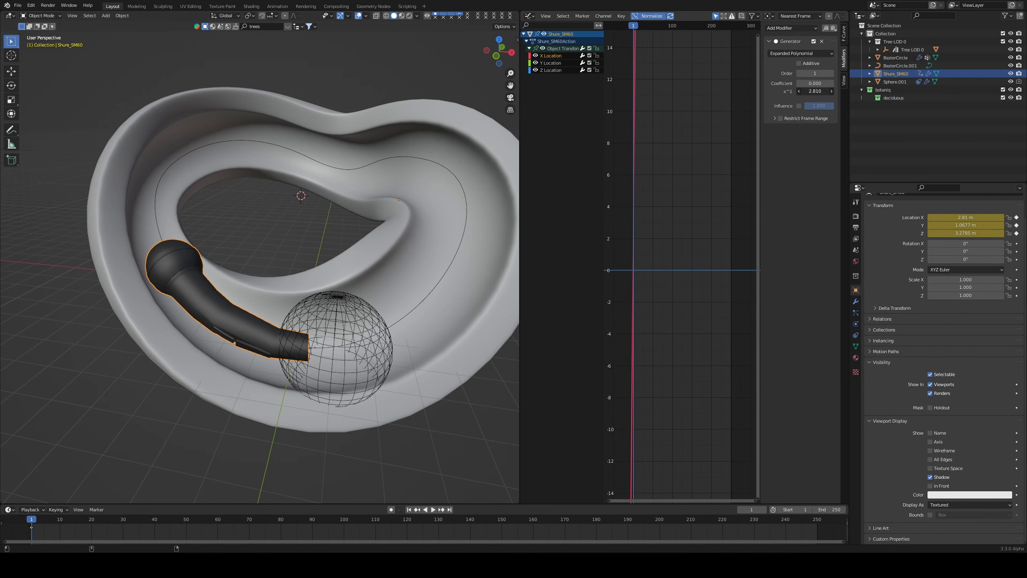
left_click_drag(815, 92, 717, 91)
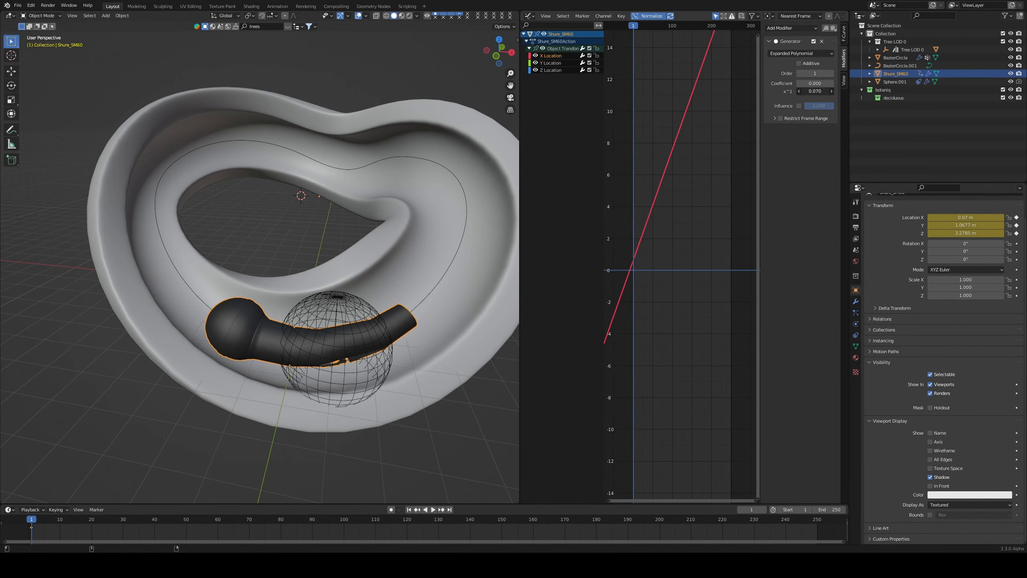
key("alt+a")
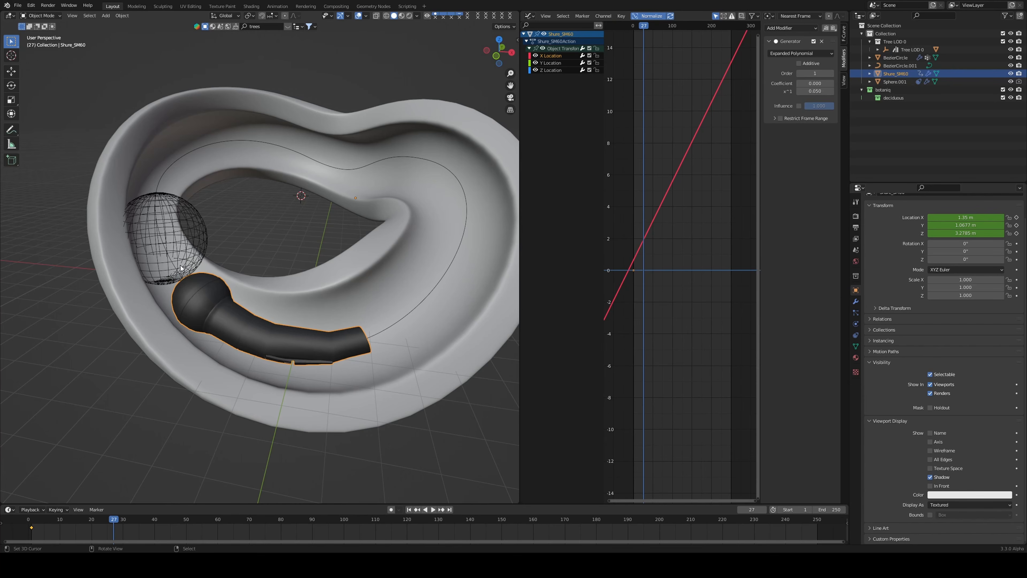
- Tune the microphone's Generator x^1 coefficient to 0.240 between playbacks so it keeps pace with the wire sphere
left_click(181, 268)
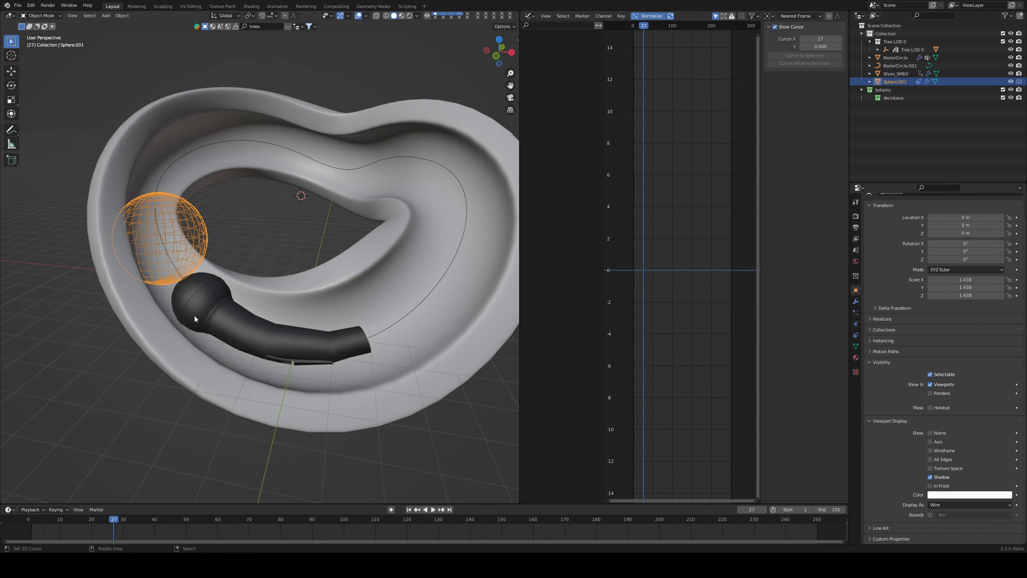
left_click(228, 324)
left_click_drag(817, 92, 843, 92)
key("space")
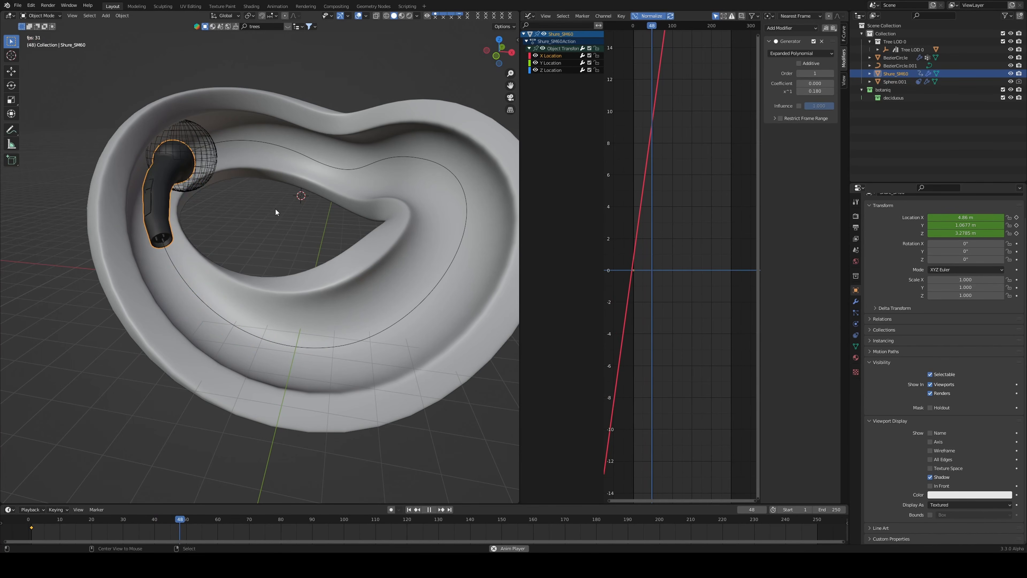
left_click_drag(818, 90, 830, 91)
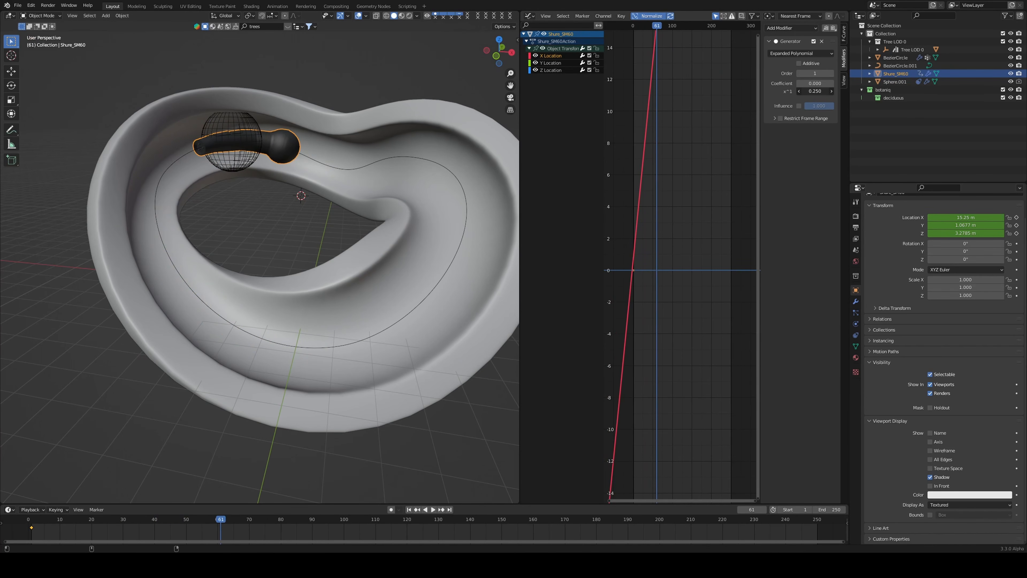
key("space")
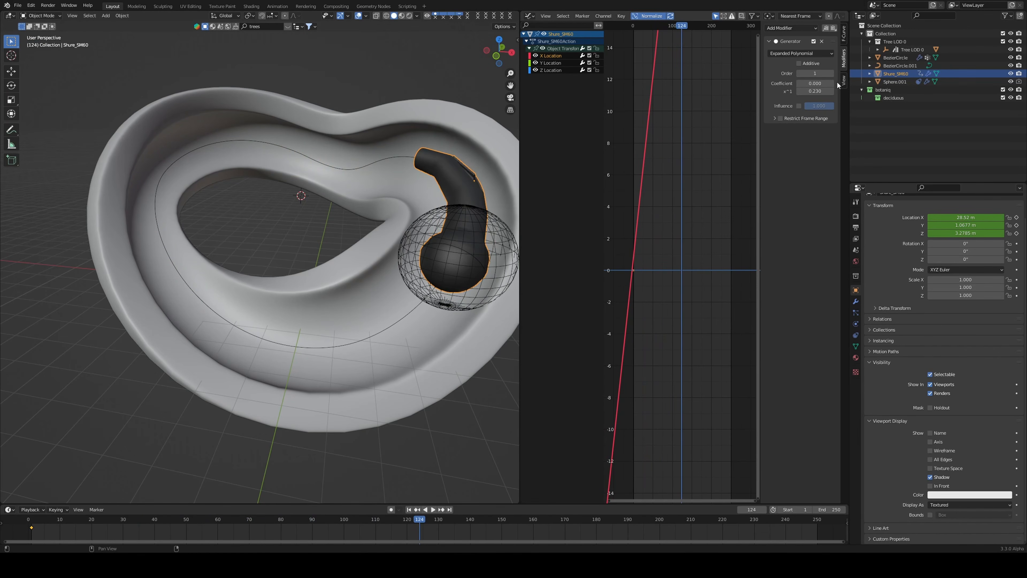
left_click_drag(814, 91, 816, 91)
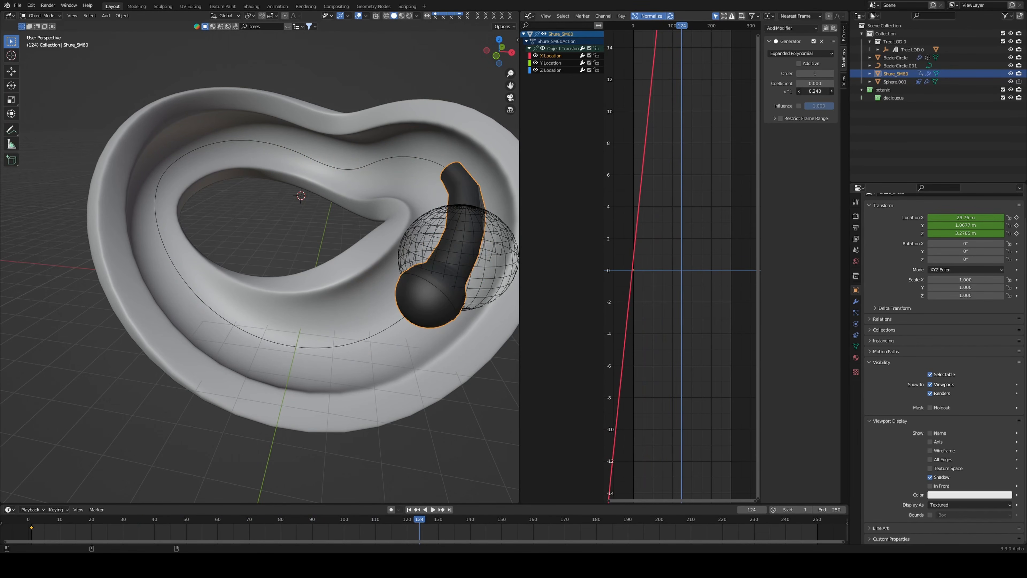
- Play the animation to check that the microphone travels with the sphere, and save the file
key("space")
key("ctrl+s")
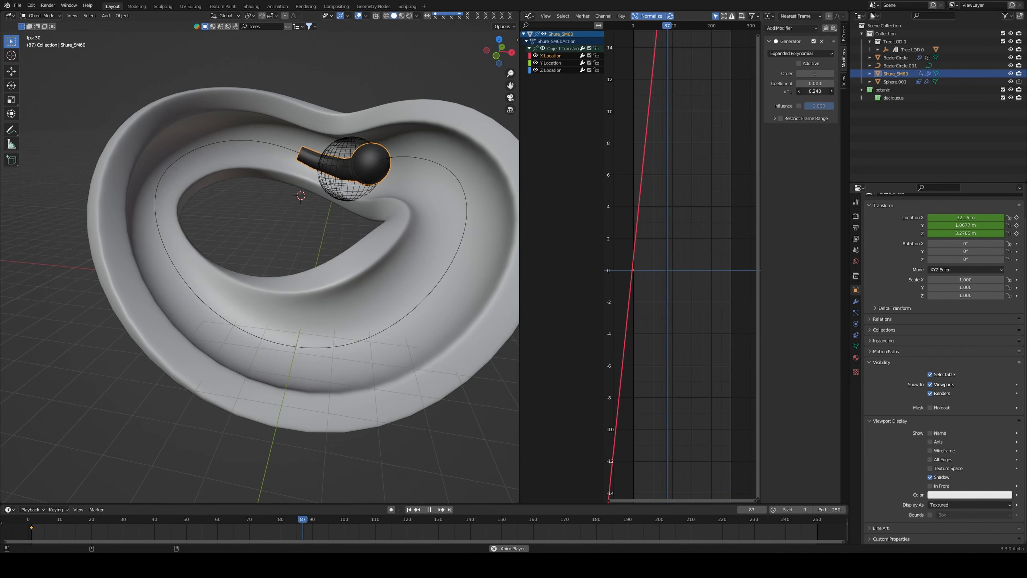
key("ctrl+s")
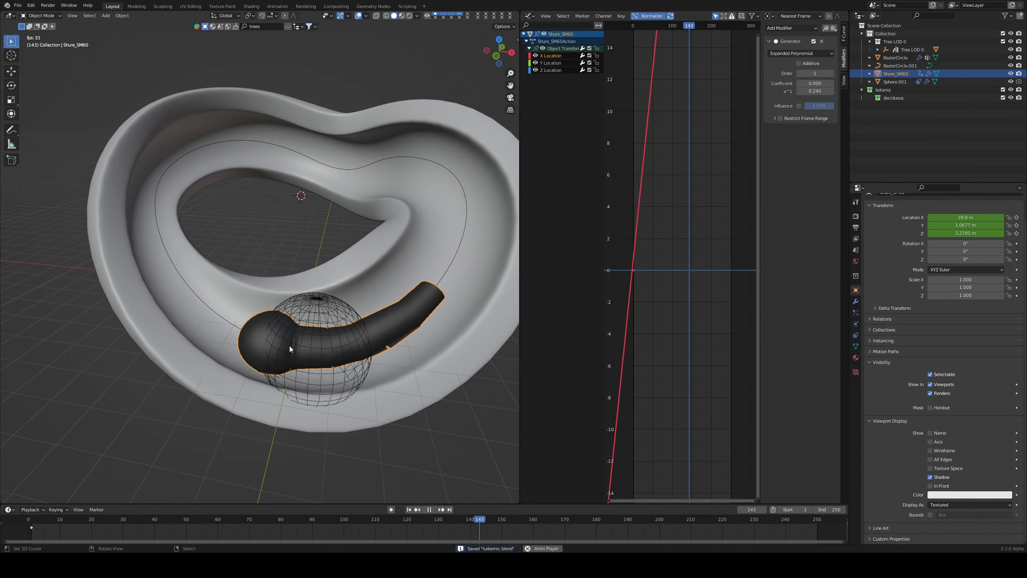
key("space")
- Show the ring's particle system trees in the viewport again and save the file
scroll(398, 175, "down", 4)
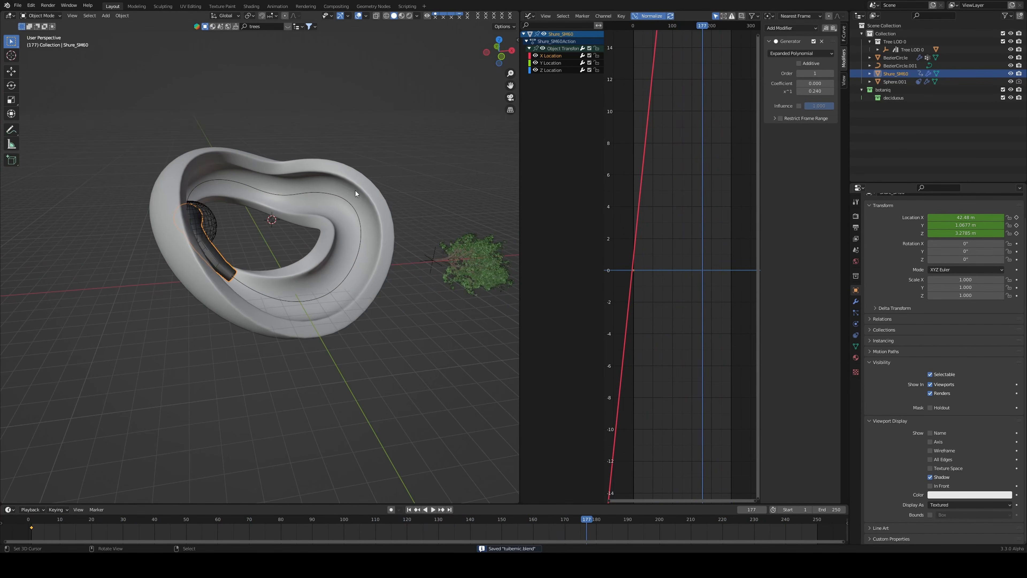
left_click(356, 190)
left_click(856, 314)
scroll(994, 205, "up", 1)
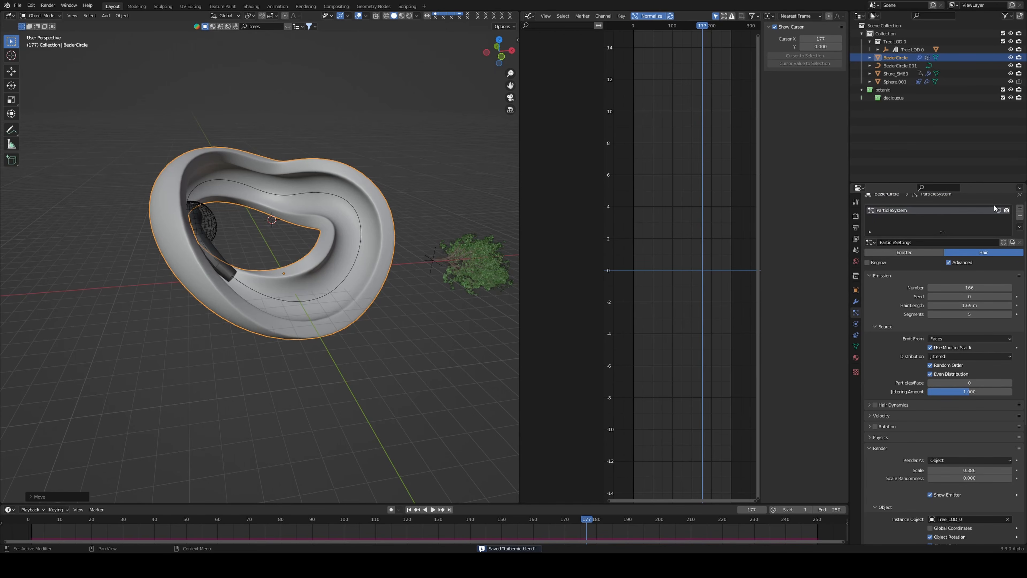
scroll(346, 251, "up", 3)
middle_click_drag(294, 265, 252, 263)
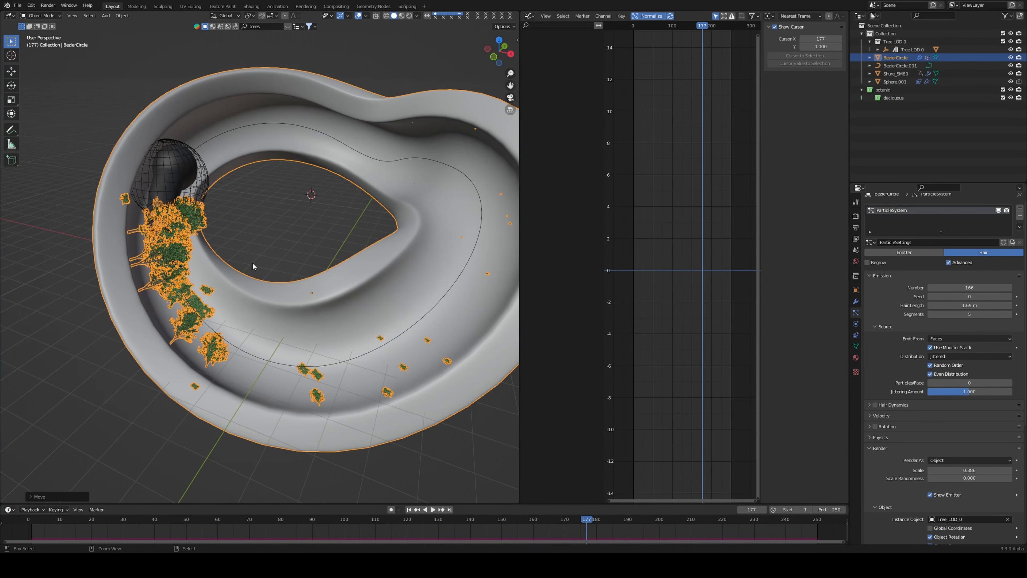
key("ctrl+s")
- Hide the wire sphere and play the animation to review the trees growing along the microphone's path
key("space")
key("alt+a")
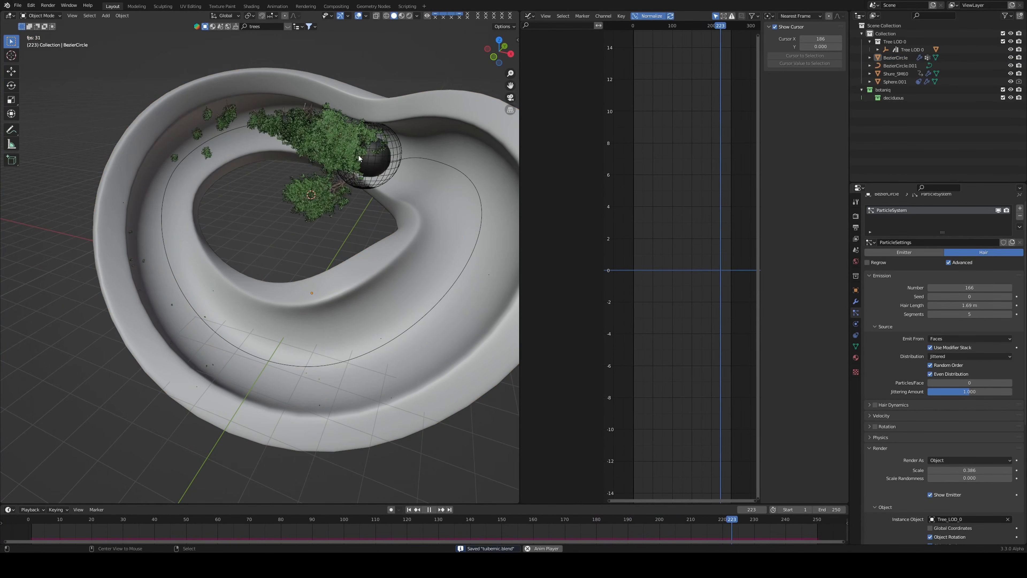
key("space")
left_click(403, 165)
key("h")
key("space")
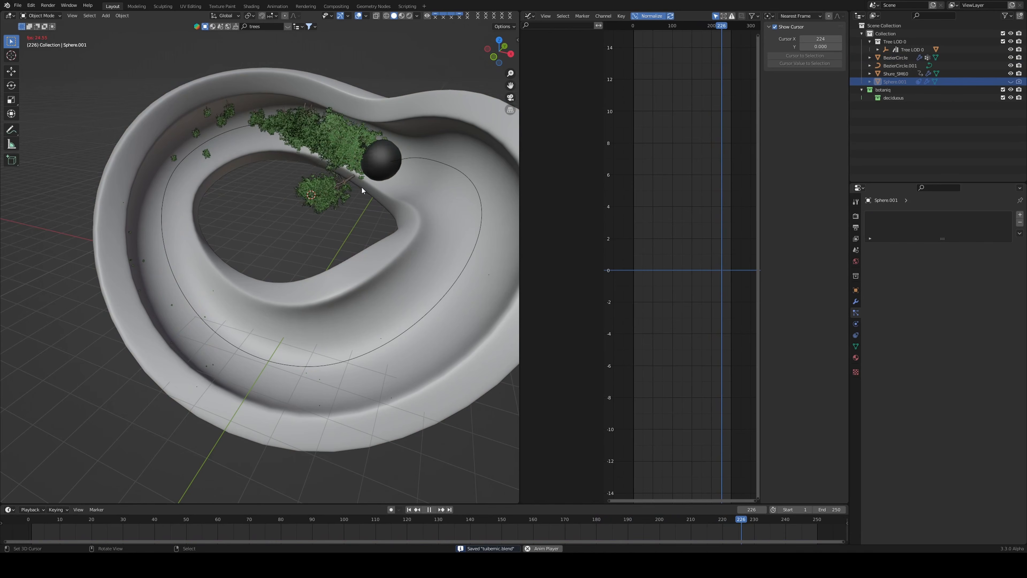
scroll(361, 186, "down", 2)
mouse_move(368, 186)
middle_mouse_down()
mouse_move(414, 187)
mouse_move(378, 196)
middle_mouse_up()
scroll(414, 187, "up", 2)
key("space")
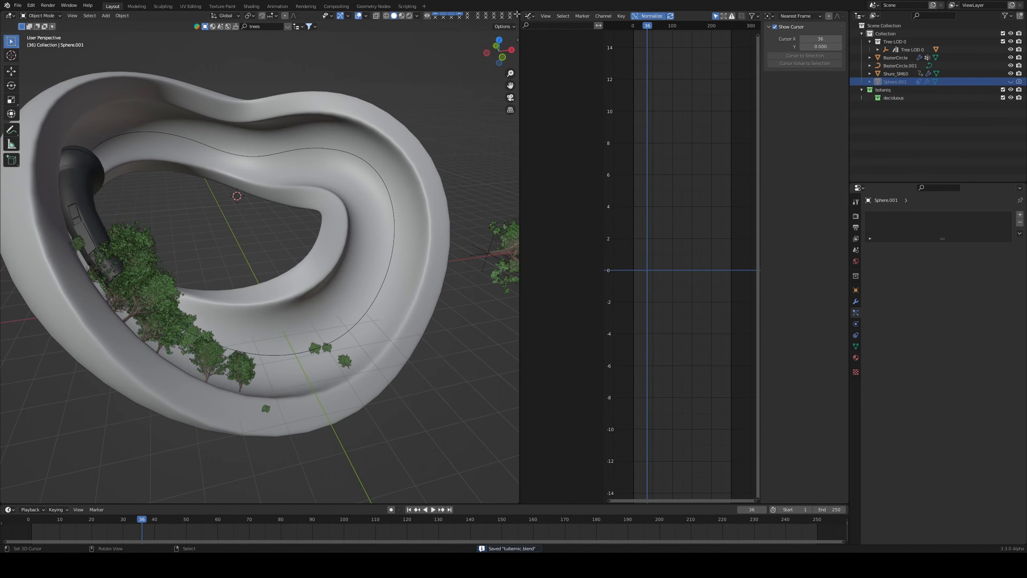
- Close the Graph Editor by joining its area with the 3D viewport, and switch to the front view
left_click_drag(517, 13, 566, 37)
scroll(469, 217, "down", 3)
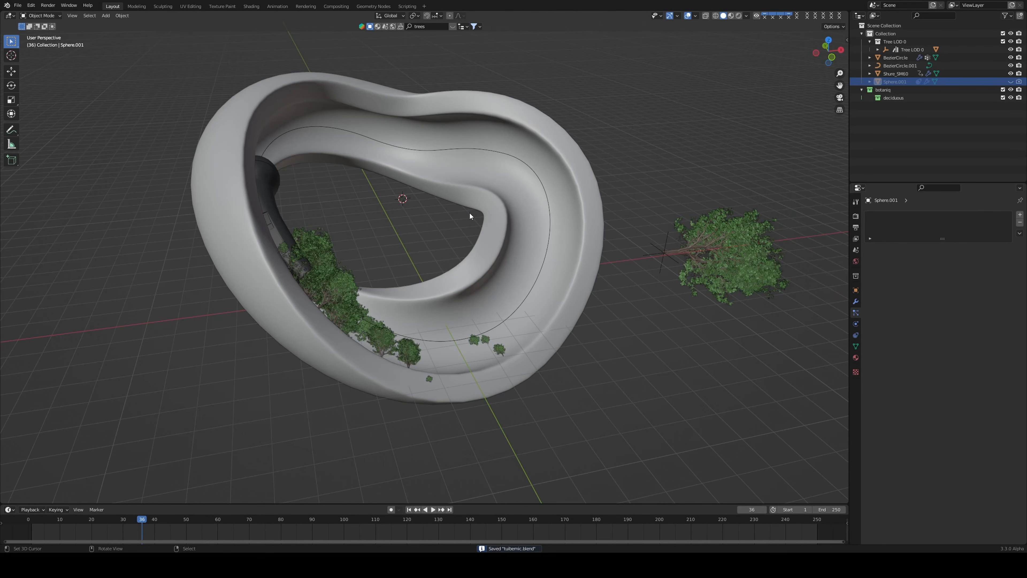
key("KP_1")
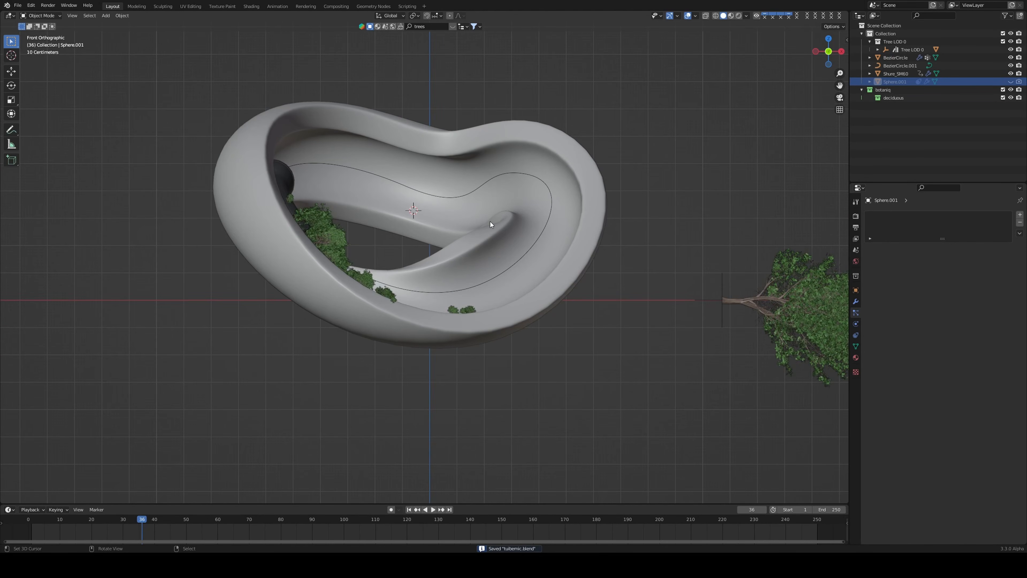
- Open the KIT OPS tools and choose the BNC_Connector insert from the Mil_Box pack
key("n")
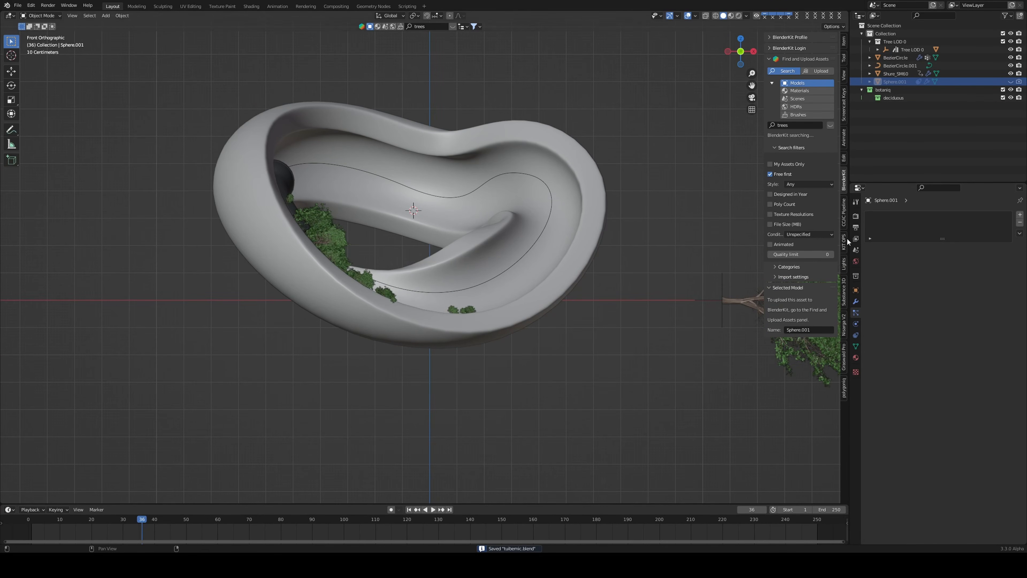
left_click(846, 238)
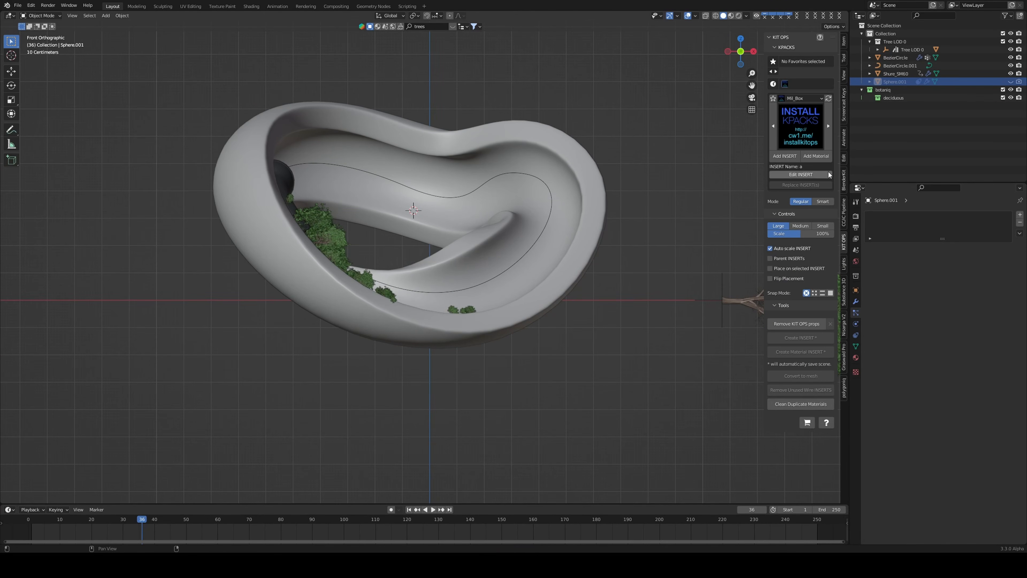
left_click(818, 141)
left_click(803, 134)
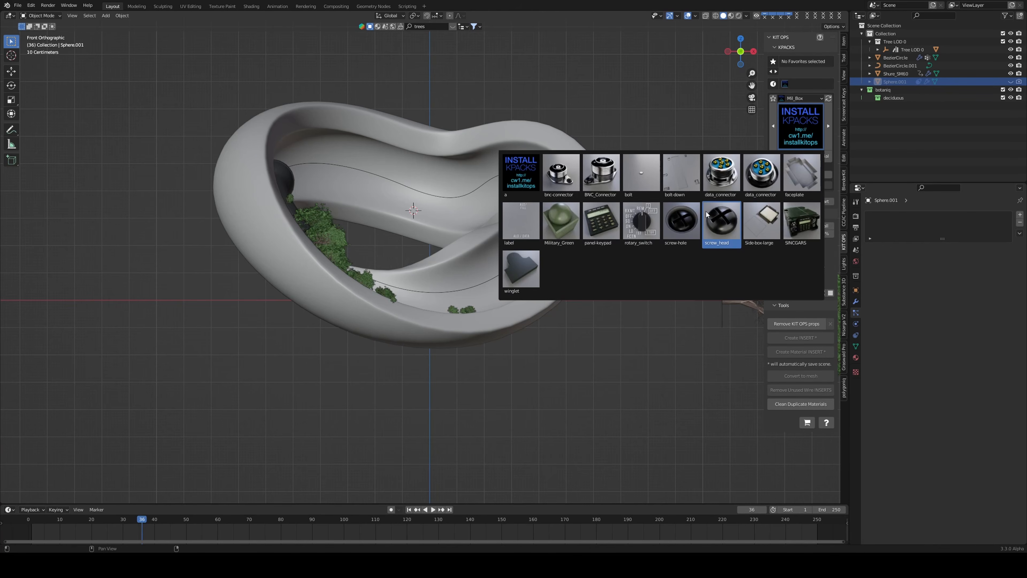
left_click(593, 174)
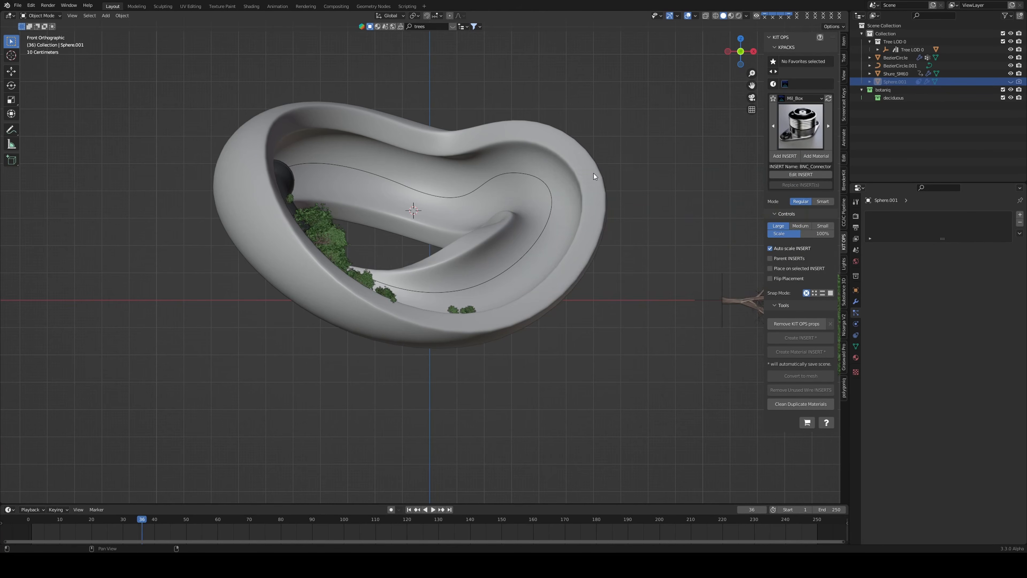
- Add the BNC_Connector insert to the ring's outer rim opposite the microphone and scale it down
middle_click_drag(594, 173, 618, 181)
left_click(609, 186)
left_click(786, 158)
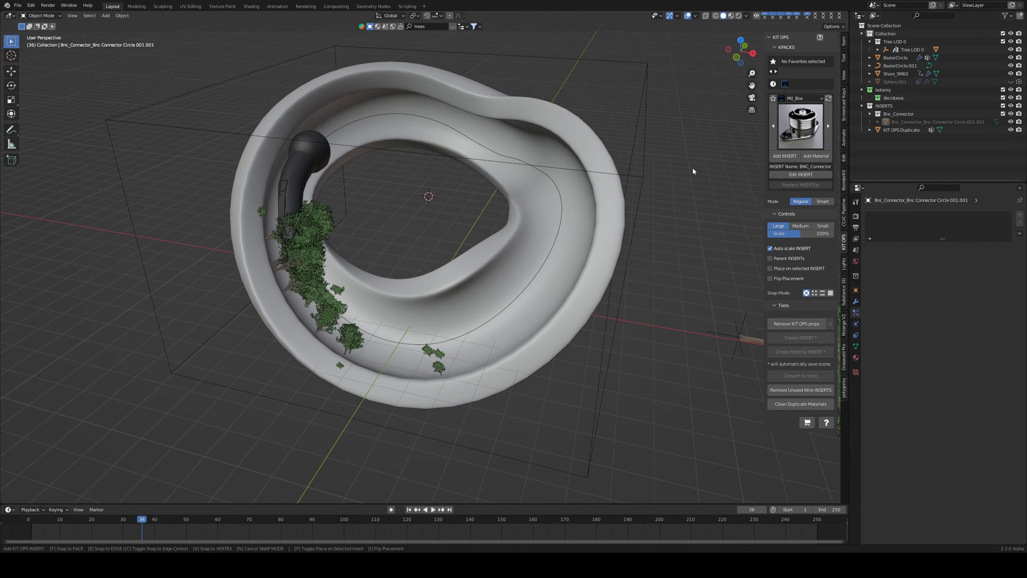
left_click(595, 186)
key("s")
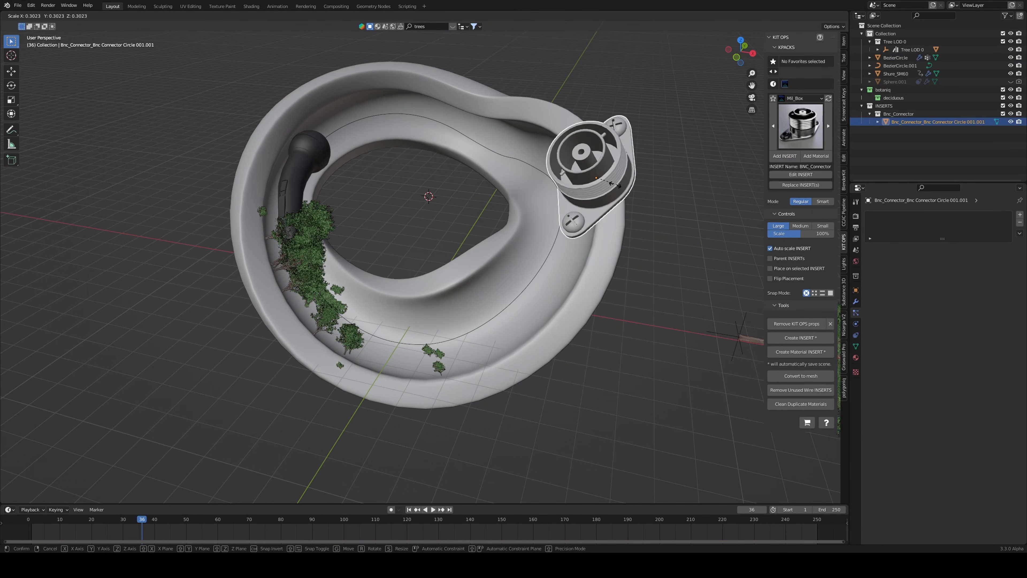
left_click(586, 181)
- Clear the BNC connector's rotation and rotate it about the global axes so its threaded end points sideways, away from the ring
key("alt+r")
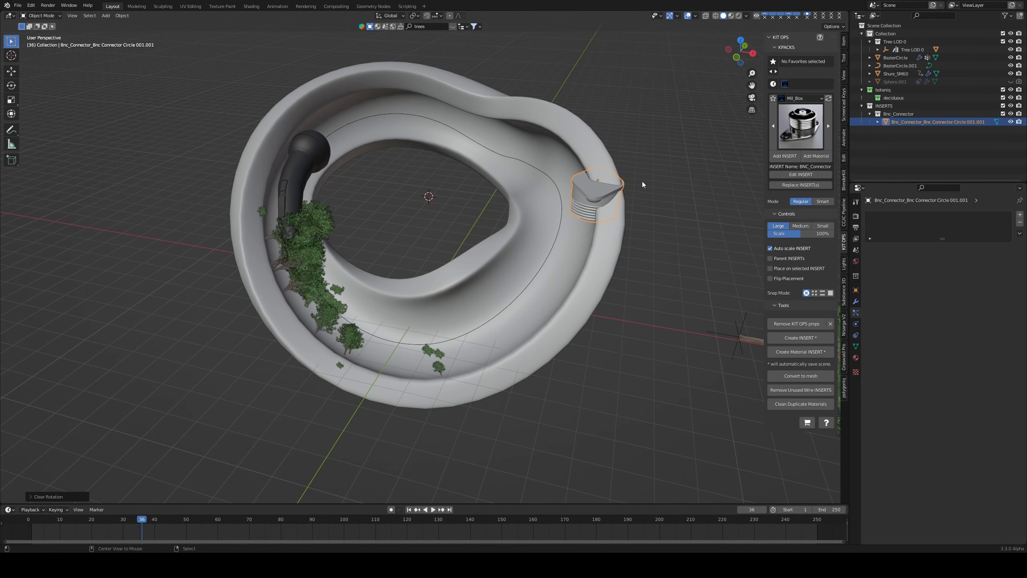
key("r")
key("x")
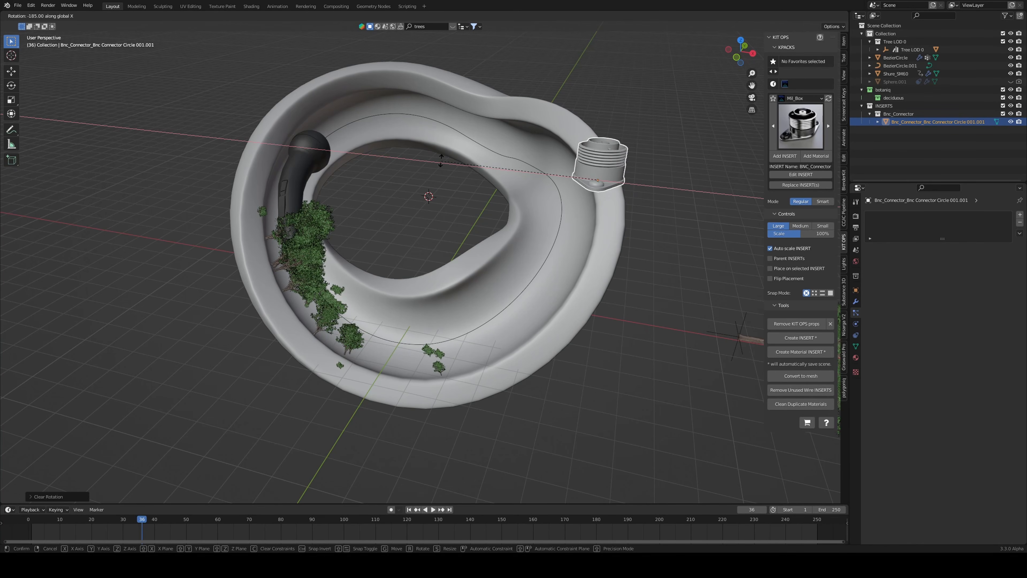
left_click(447, 180)
middle_click_drag(447, 177, 474, 184)
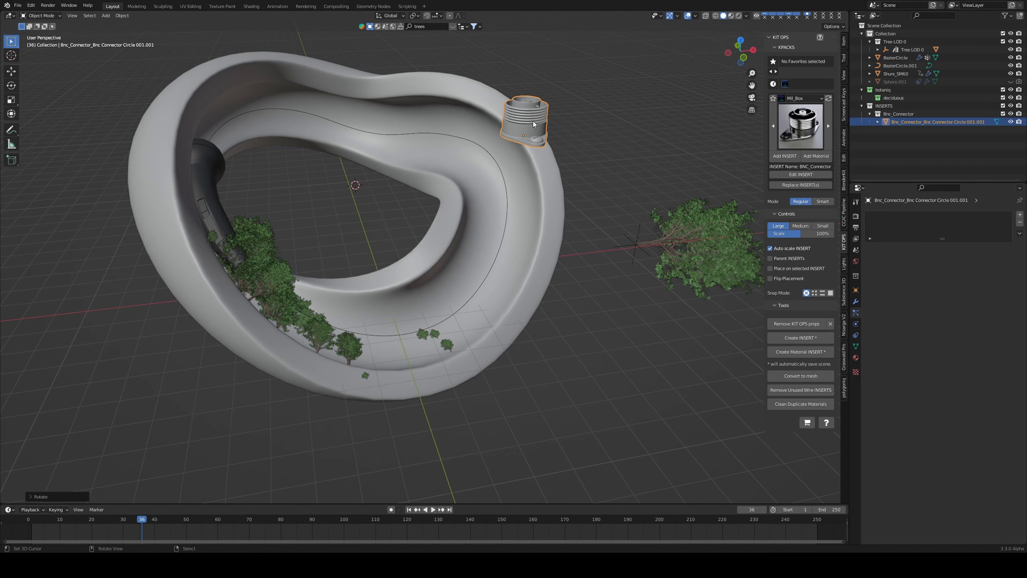
left_click(535, 228)
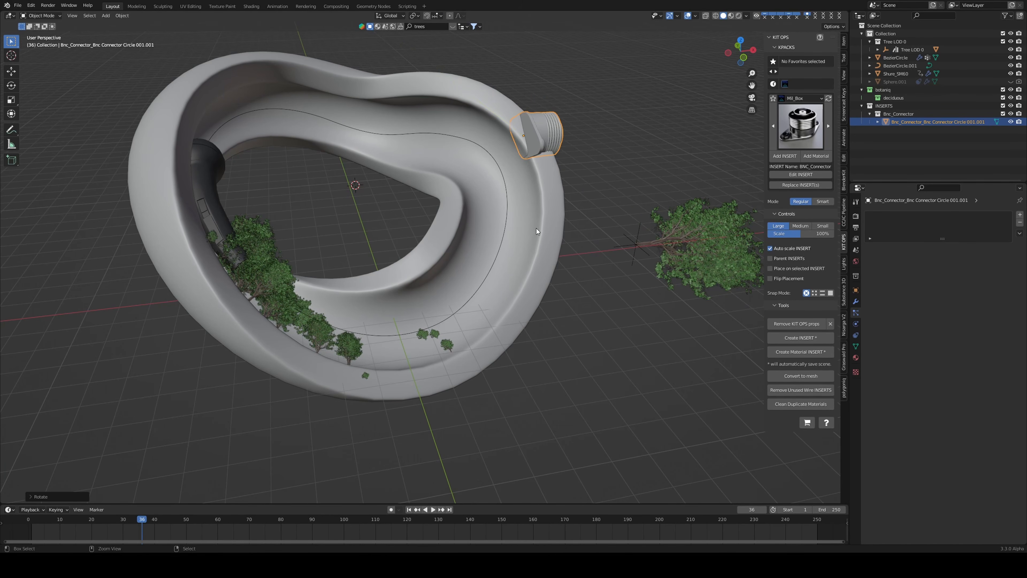
- Move the BNC connector off the ring into the empty space beside it, near the source tree
key("g")
key("y")
left_click(664, 202)
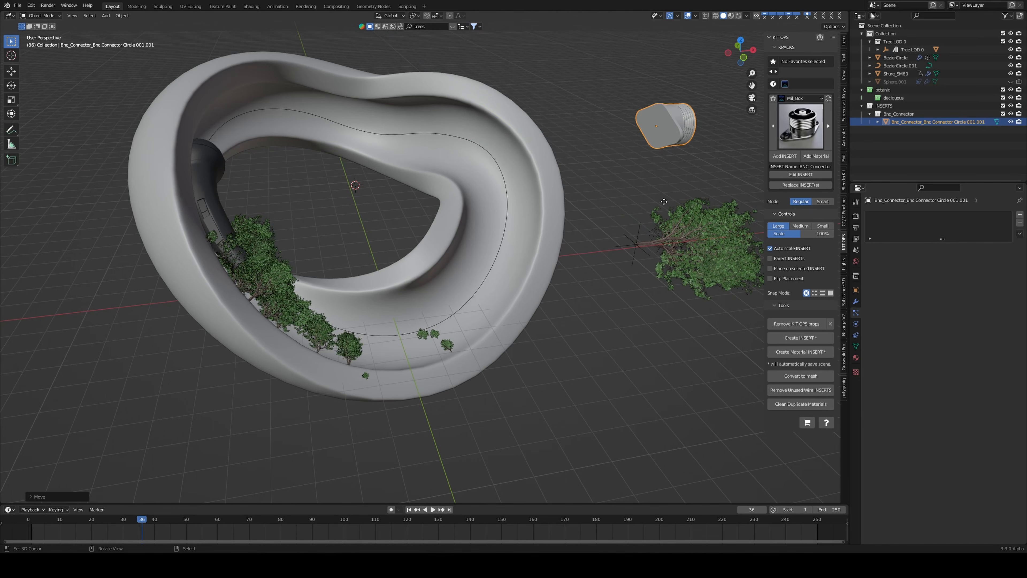
- Replace Tree_LOD_0 with the BNC connector as the instance object of the ring's particle system
middle_click_drag(692, 111, 545, 176, "shift")
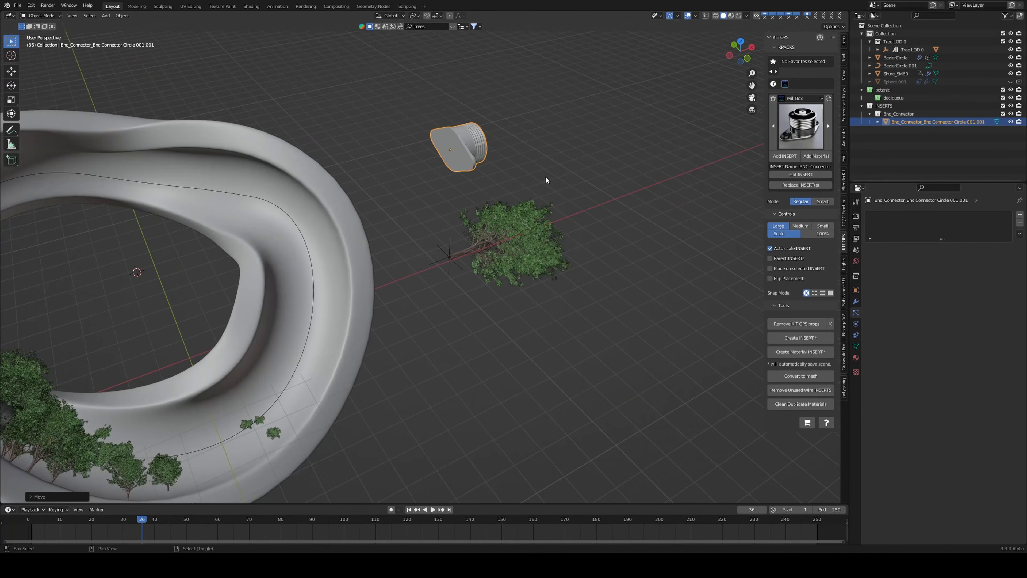
middle_click_drag(433, 172, 191, 219, "shift")
left_click(512, 195)
scroll(959, 357, "down", 5)
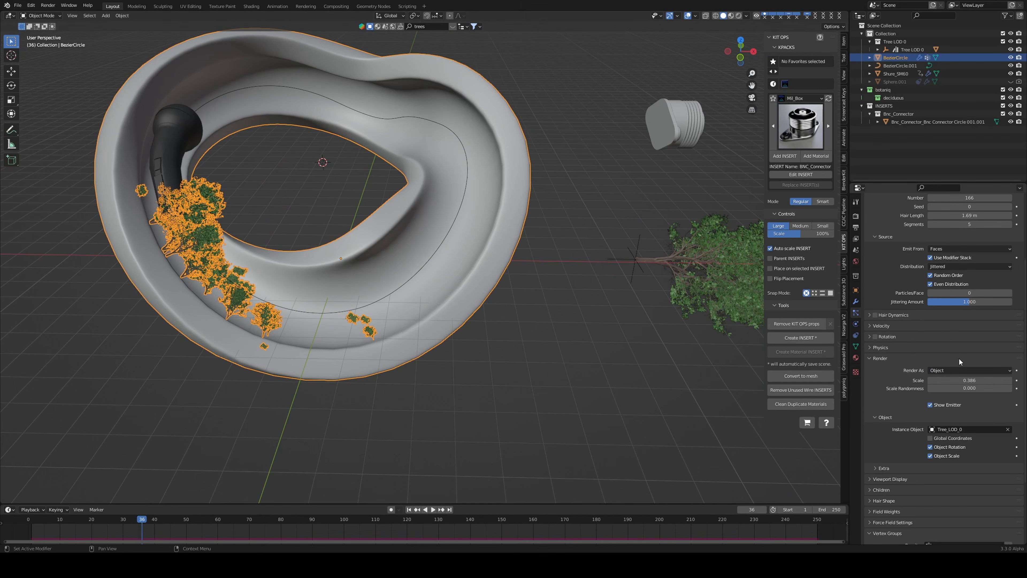
left_click(1007, 429)
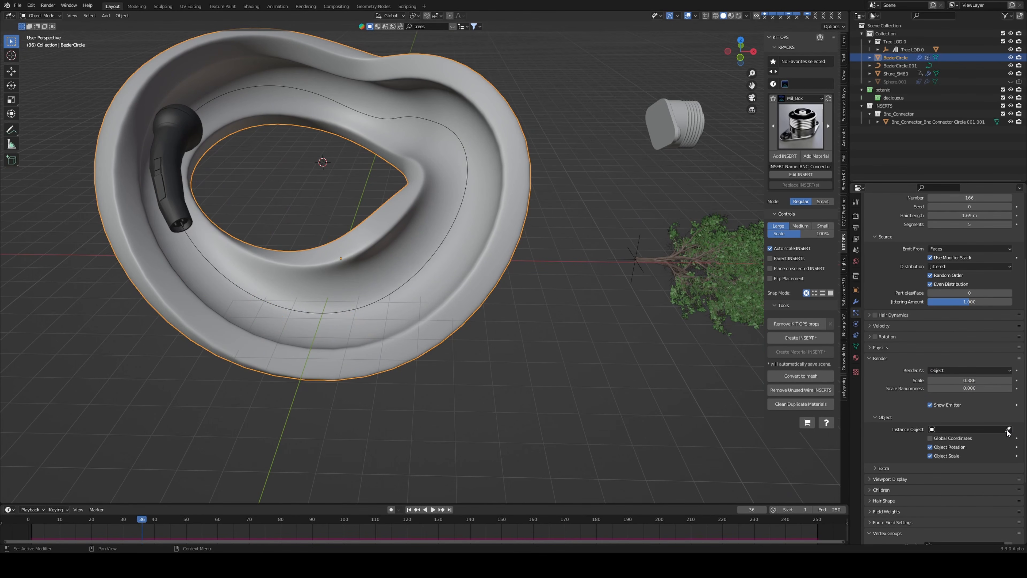
- Play the animation to review the connectors growing along the microphone's path, and save the file
middle_click_drag(406, 244, 551, 280)
key("space")
left_click(735, 274)
middle_click_drag(735, 273, 587, 289)
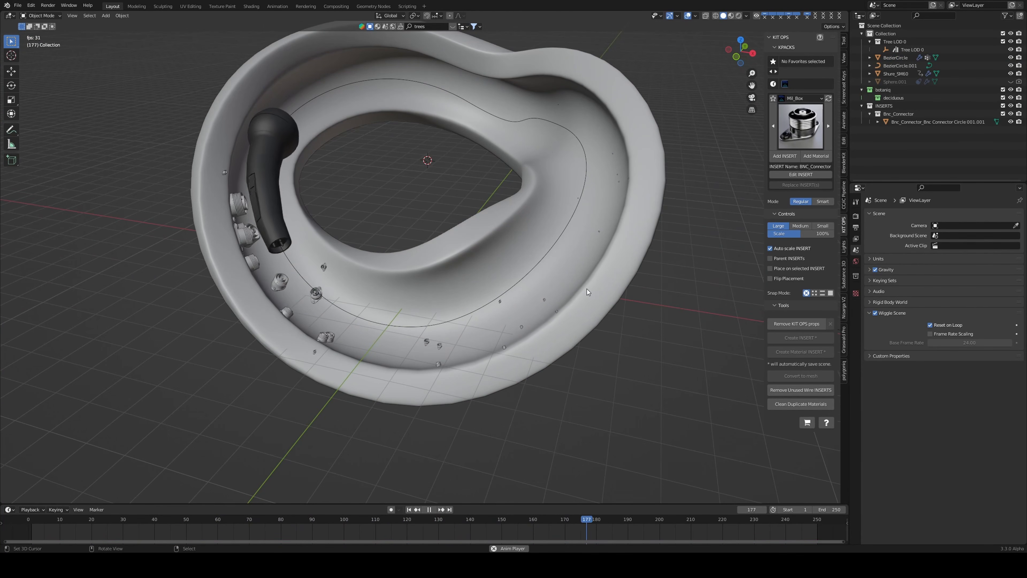
key("ctrl+s")
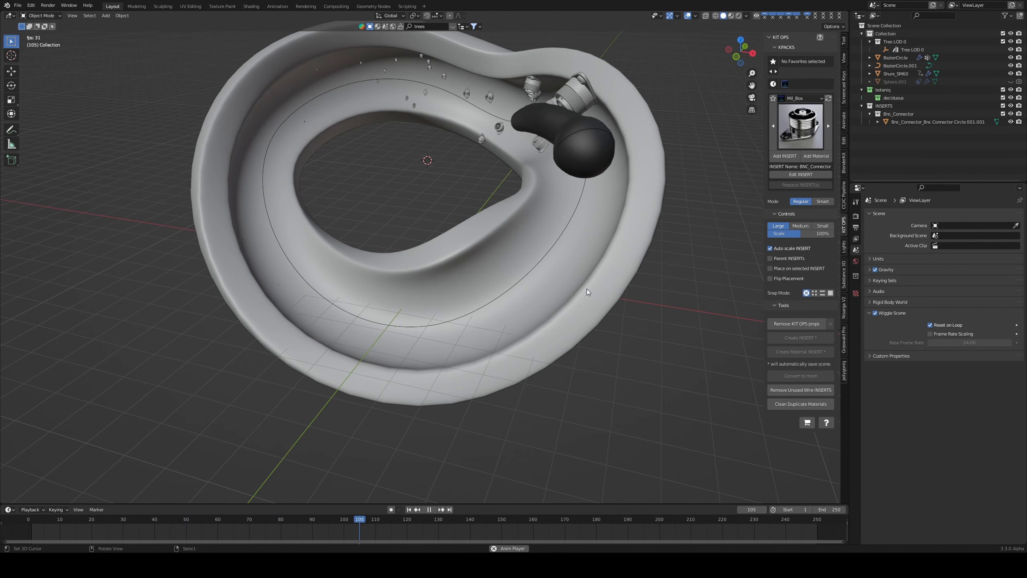
middle_click_drag(610, 299, 573, 300)
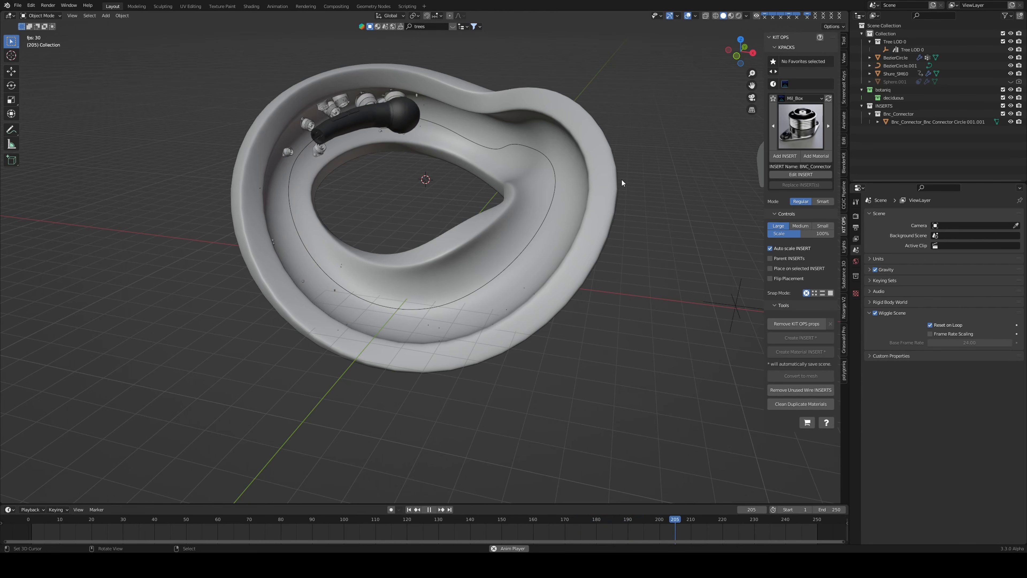
middle_click_drag(621, 179, 590, 215, "shift")
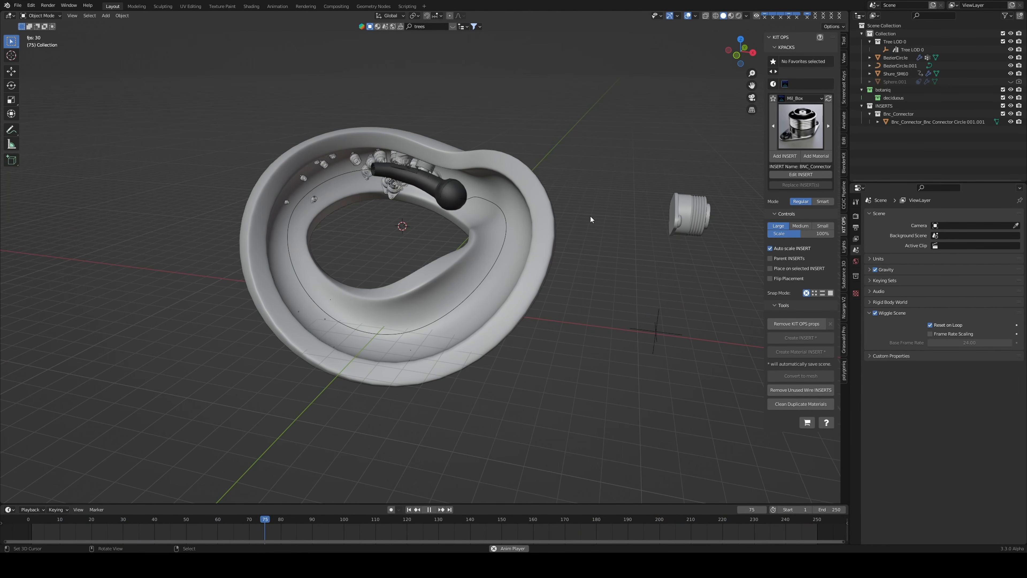